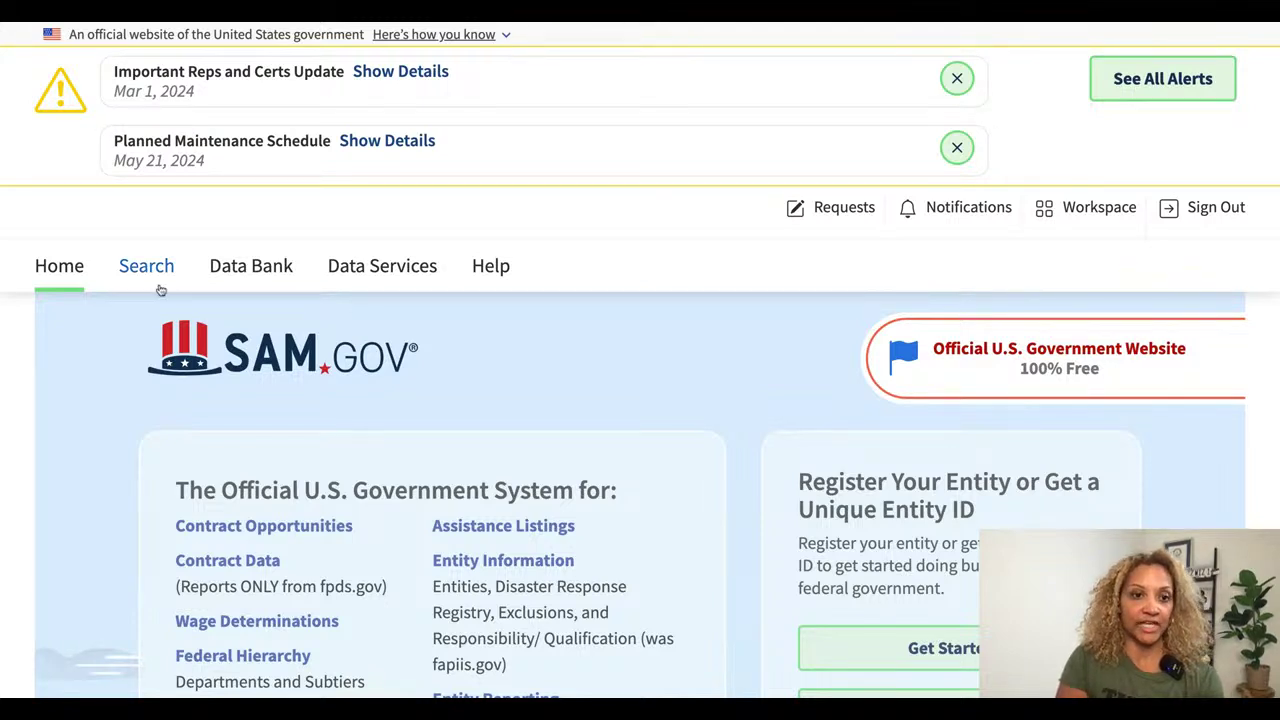
Step: Open the Contract Opportunities page from the home page and go to its advanced search
scroll(203, 459, "down", 2)
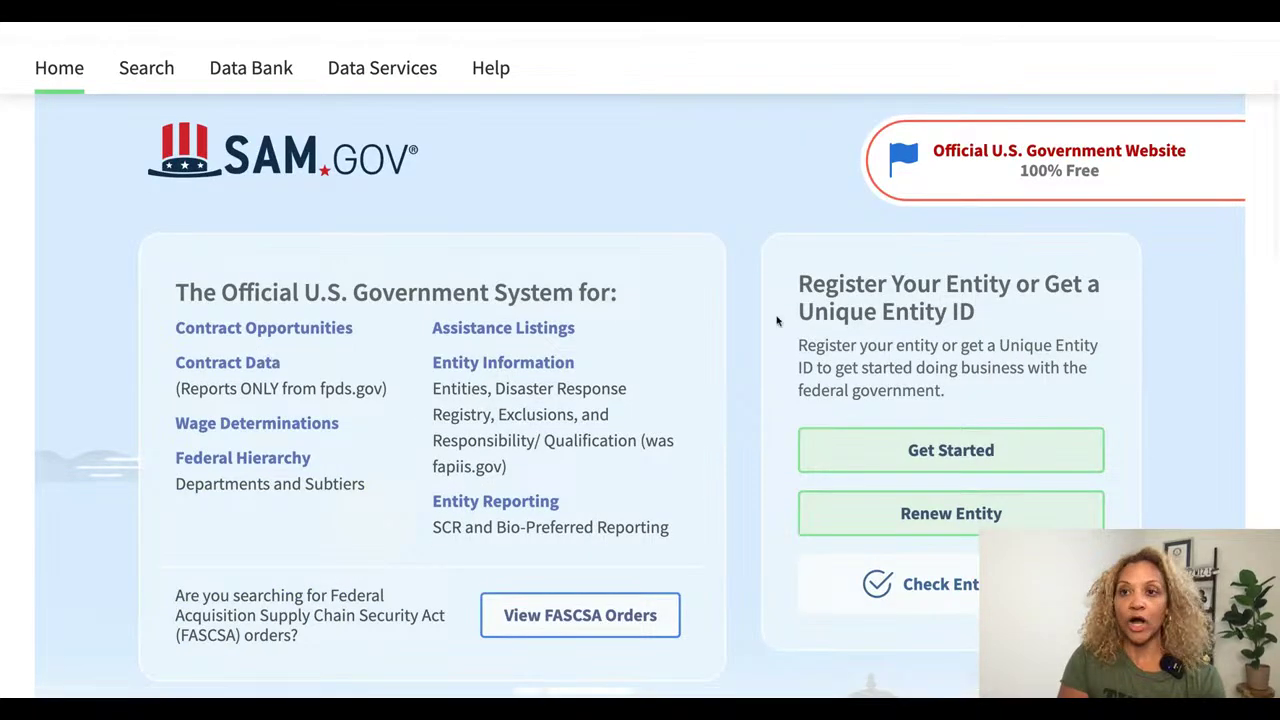
scroll(1151, 258, "up", 2)
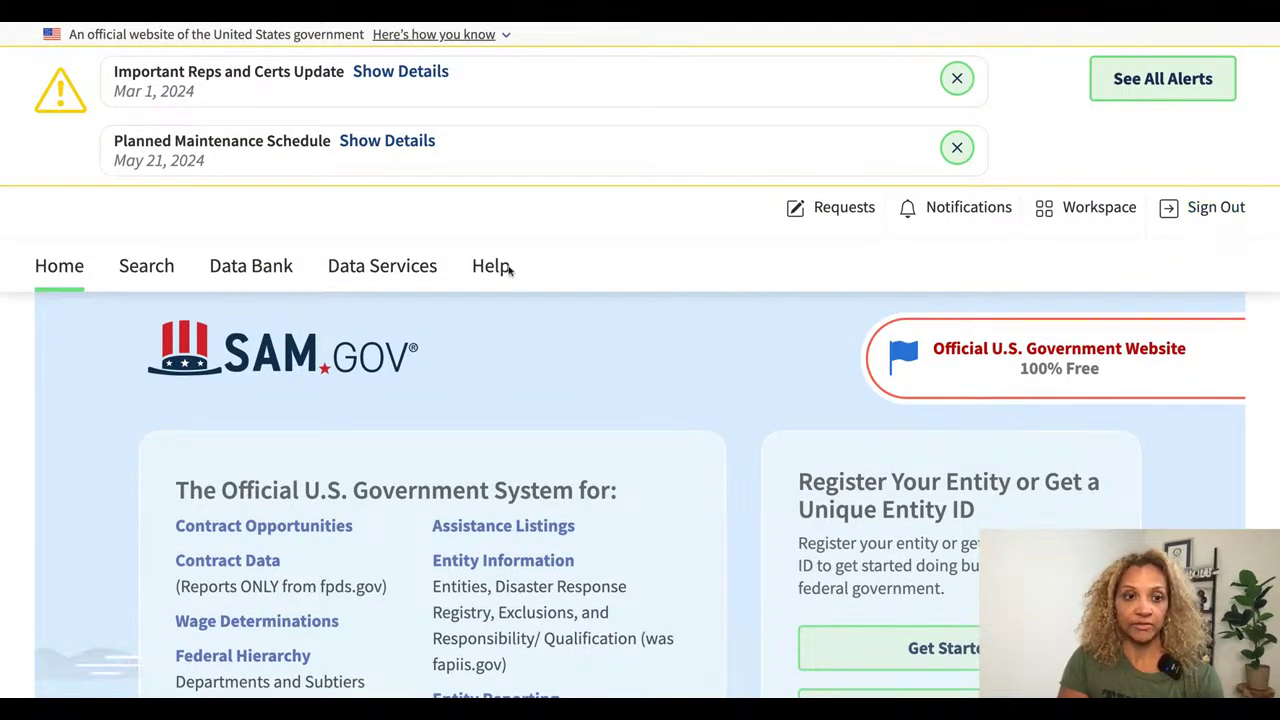
left_click(222, 532)
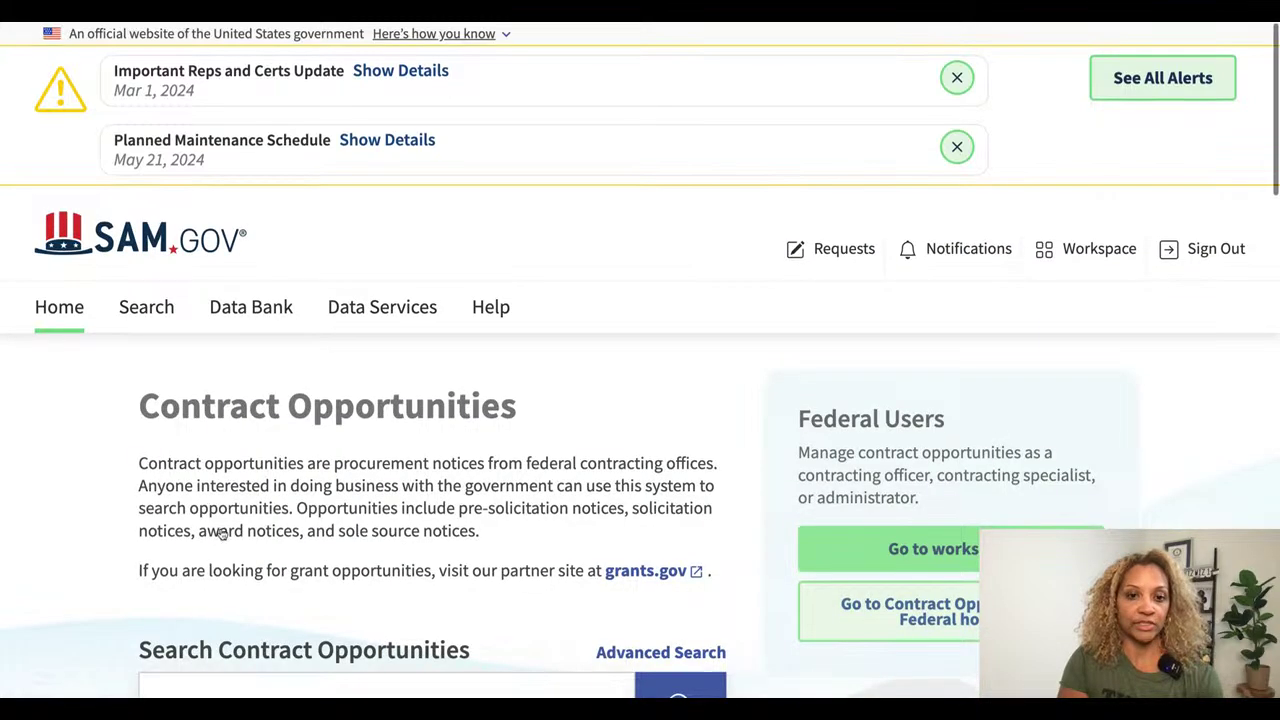
scroll(526, 497, "down", 5)
left_click(634, 194)
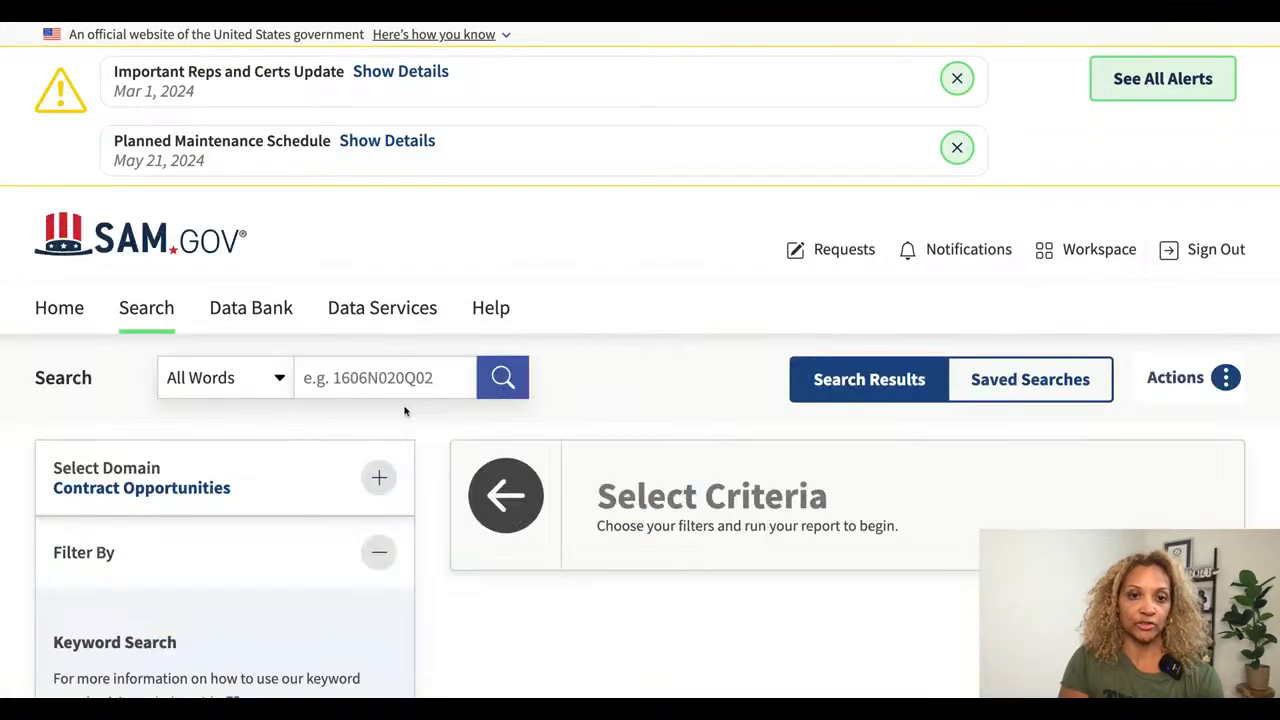
Step: Filter the contract opportunities by the set-aside type Total Small Business Set-Aside (FAR 19.5)
scroll(405, 411, "down", 10)
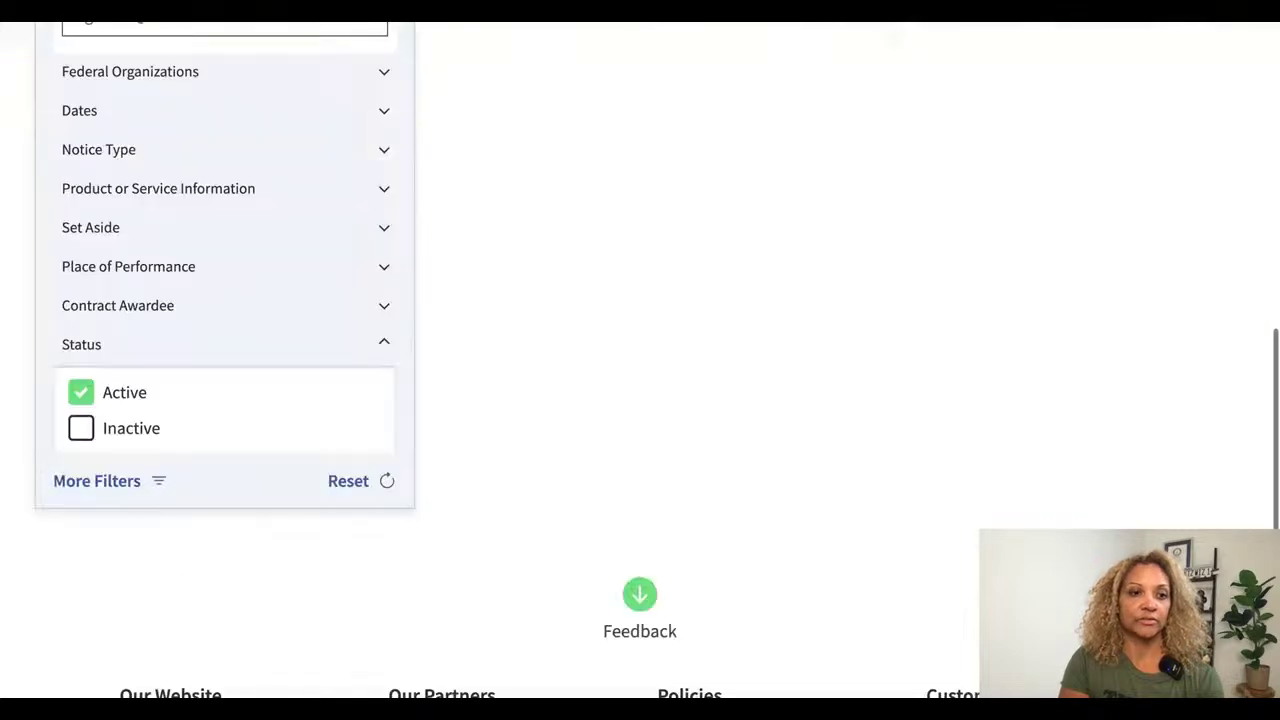
left_click(166, 229)
left_click(145, 320)
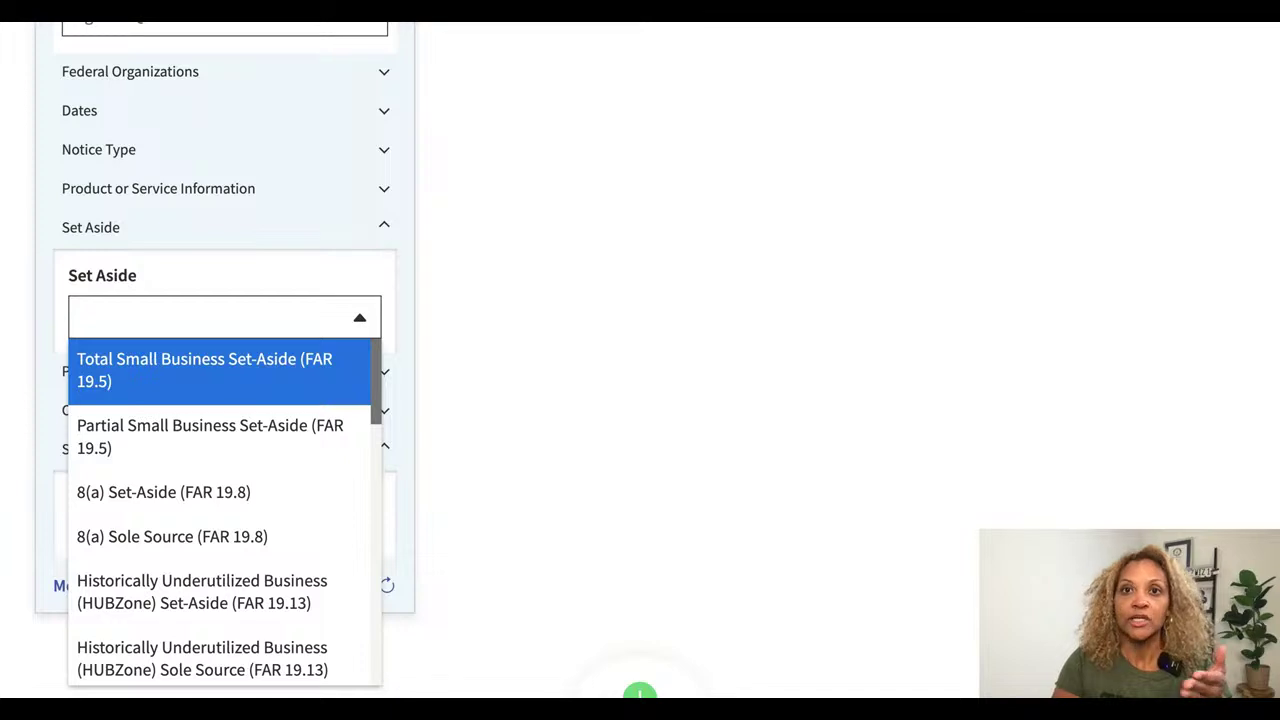
left_click(210, 368)
left_click(275, 264)
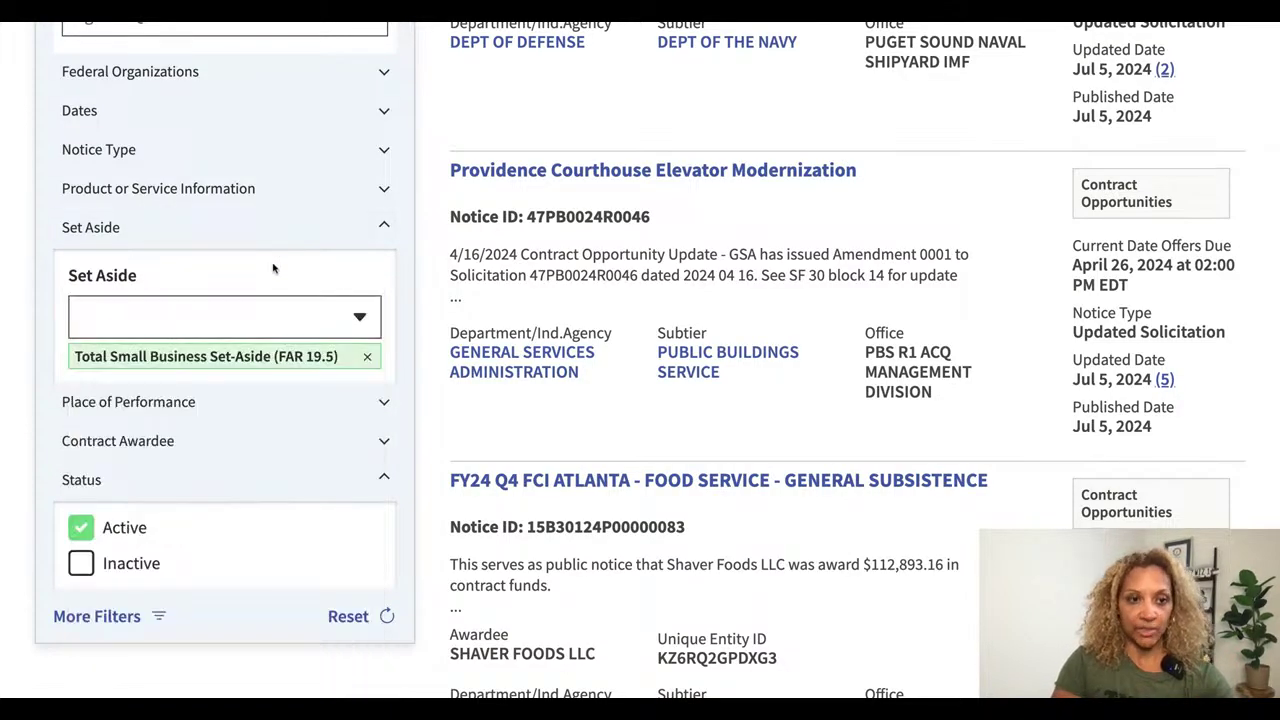
Step: Restrict the Notice Type filter to Solicitation and Combined Synopsis/Solicitation
scroll(266, 449, "down", 3)
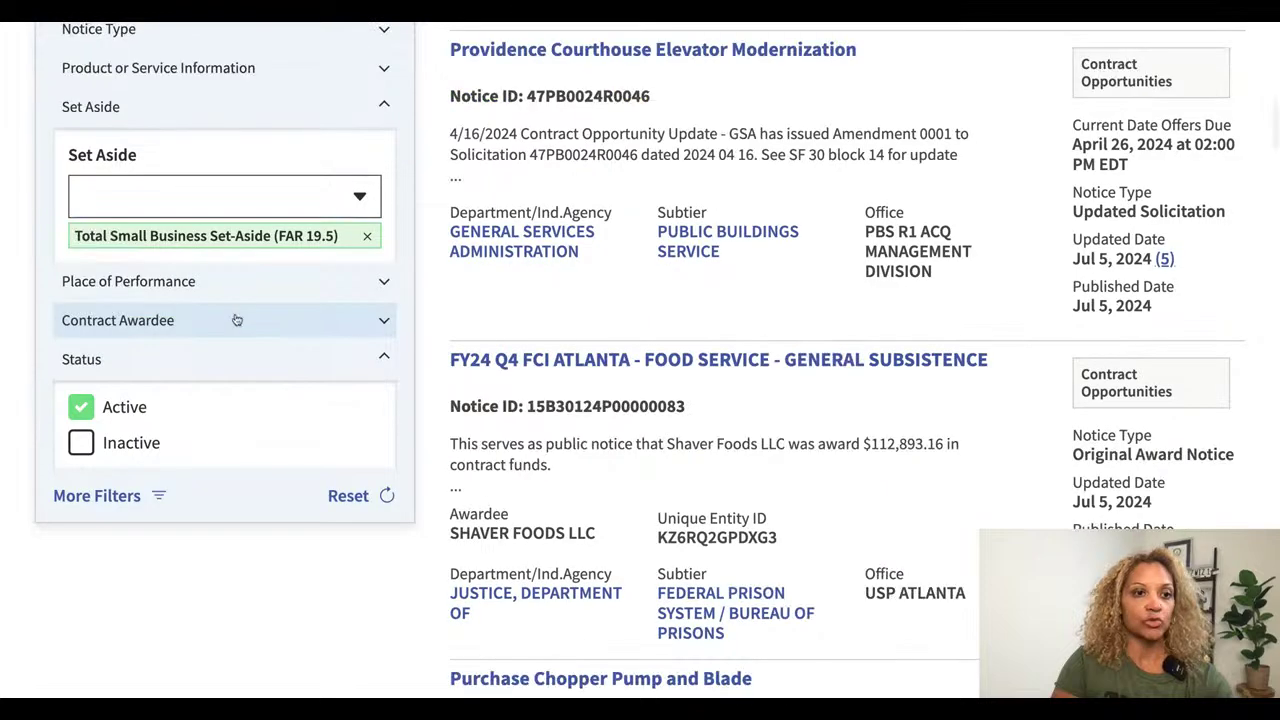
scroll(230, 300, "up", 5)
left_click(218, 289)
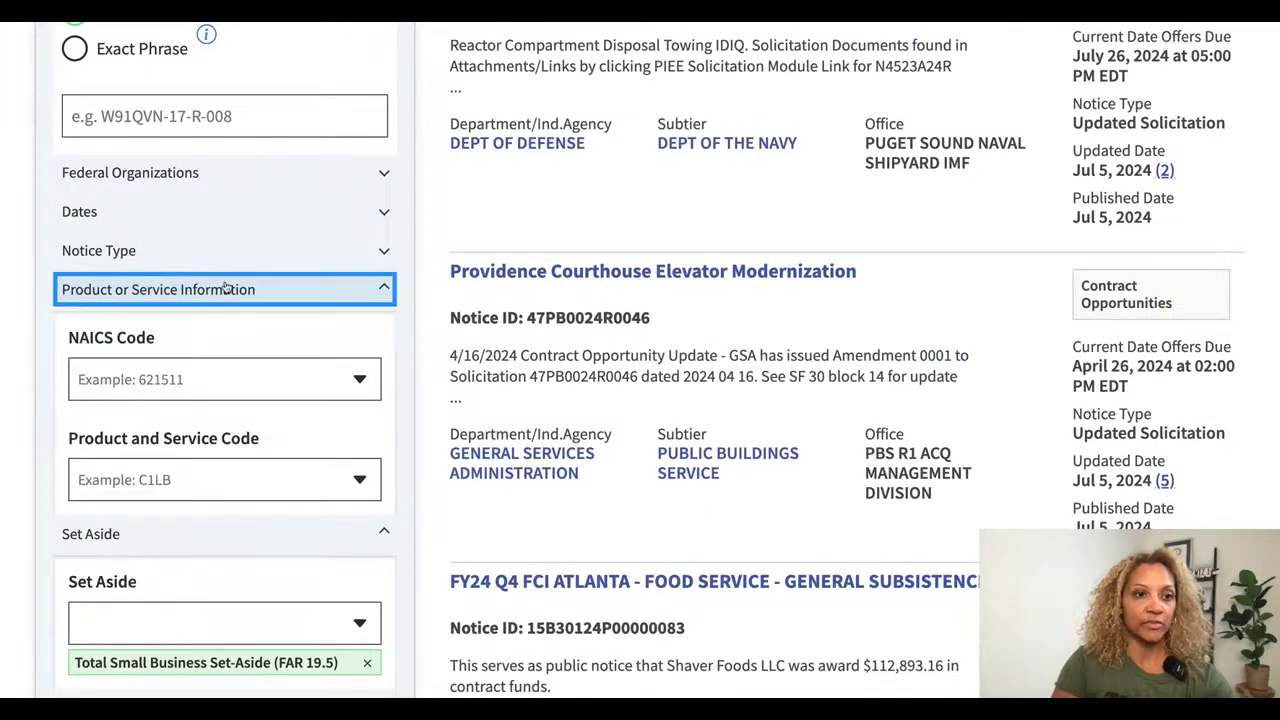
left_click(215, 264)
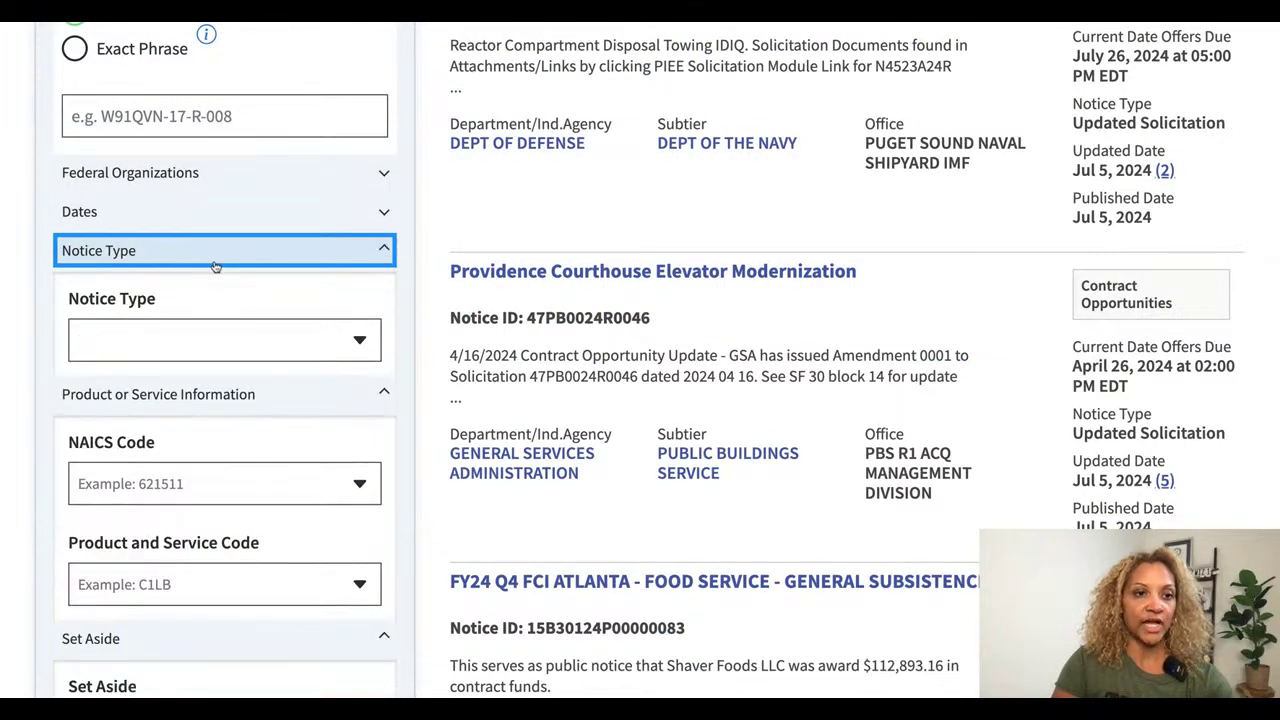
left_click(192, 340)
type("sol")
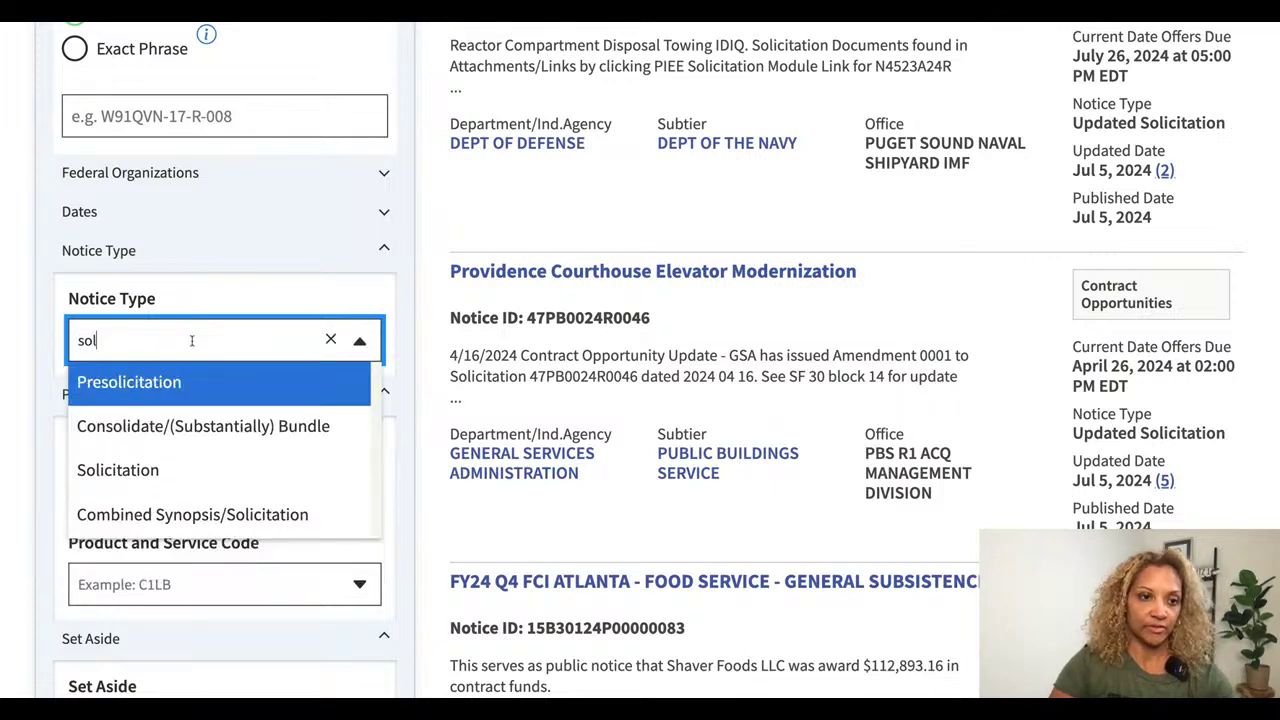
left_click(171, 470)
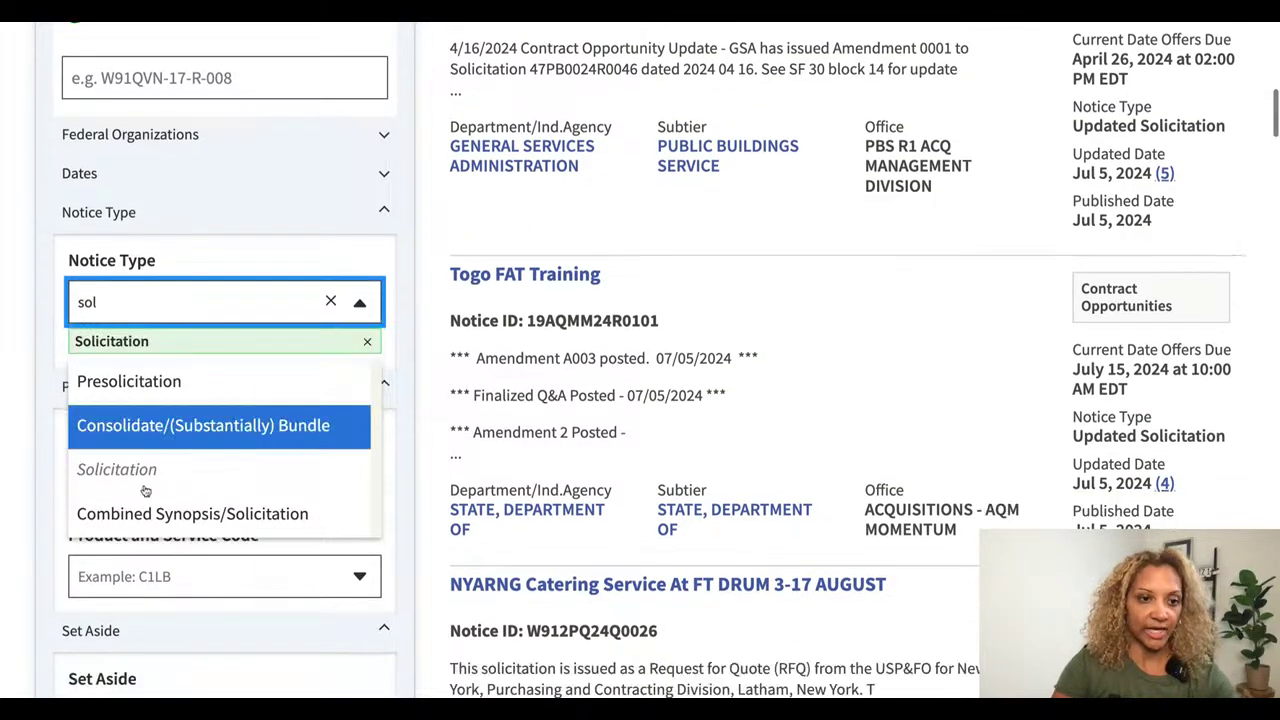
left_click(145, 507)
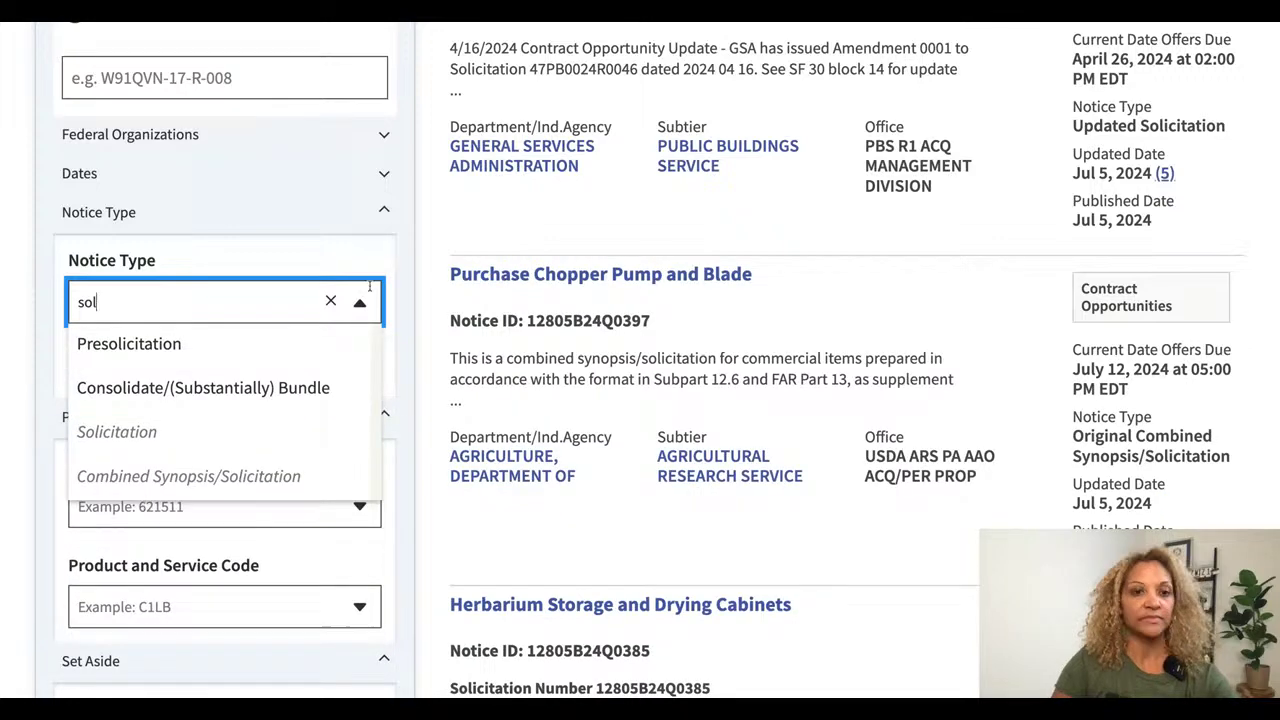
left_click(332, 248)
Step: Set the Response/Date Offers Due filter to Next month
scroll(332, 271, "up", 3)
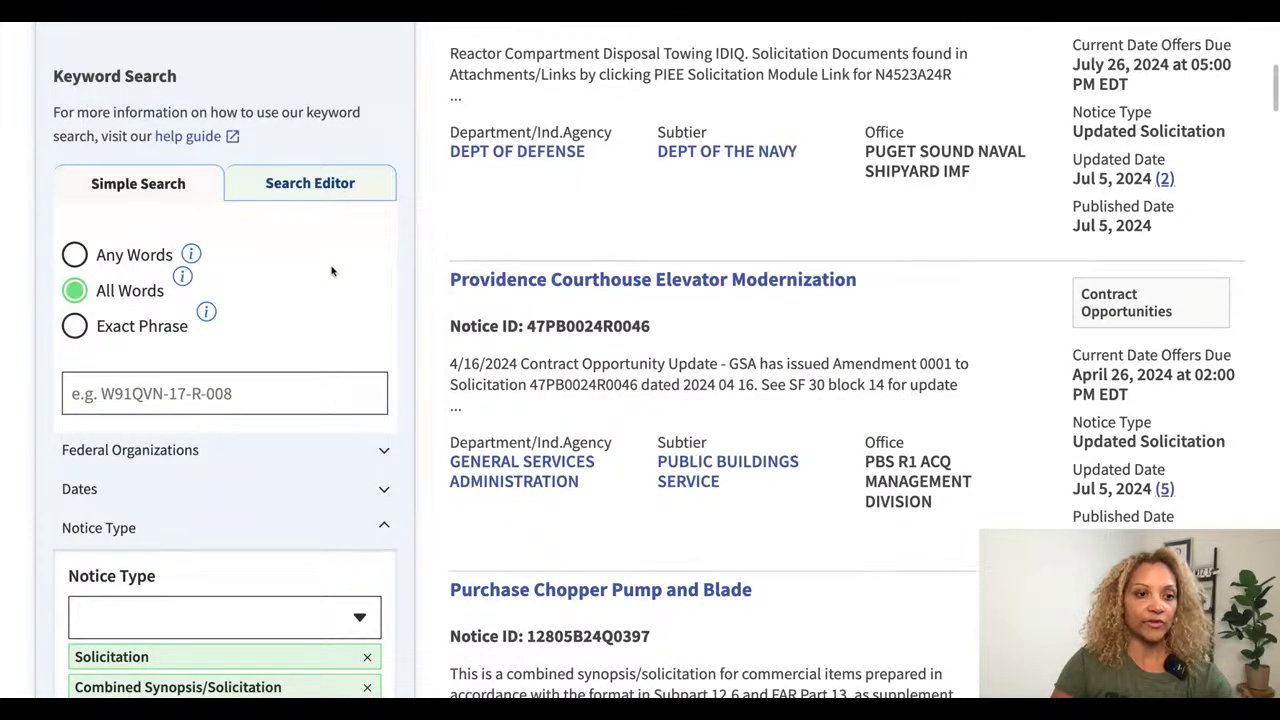
left_click(240, 494)
scroll(241, 496, "down", 1)
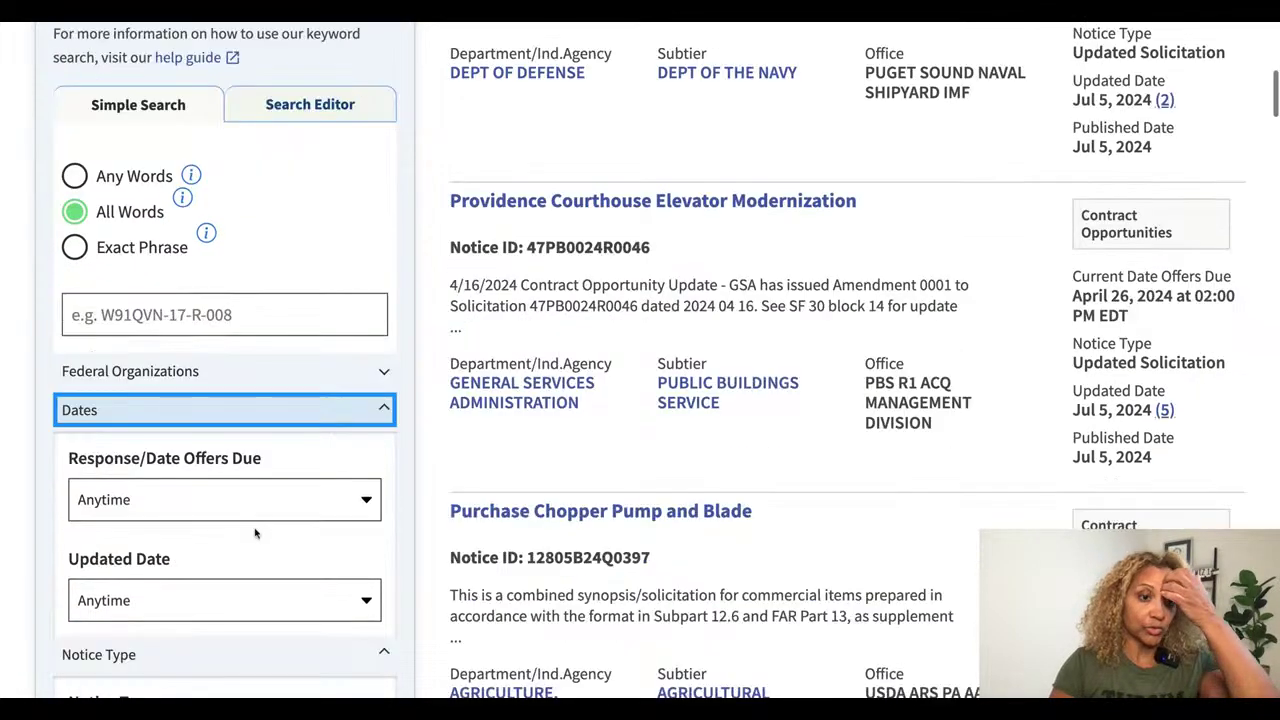
left_click(252, 497)
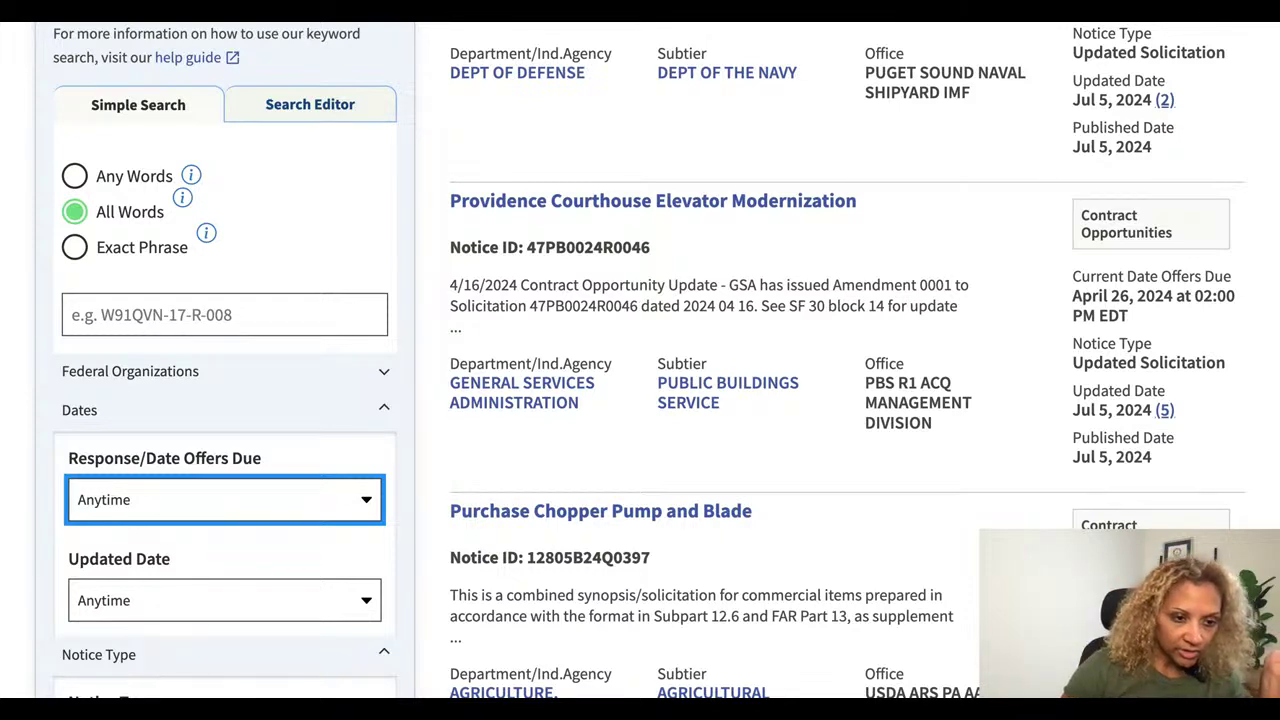
left_click(215, 565)
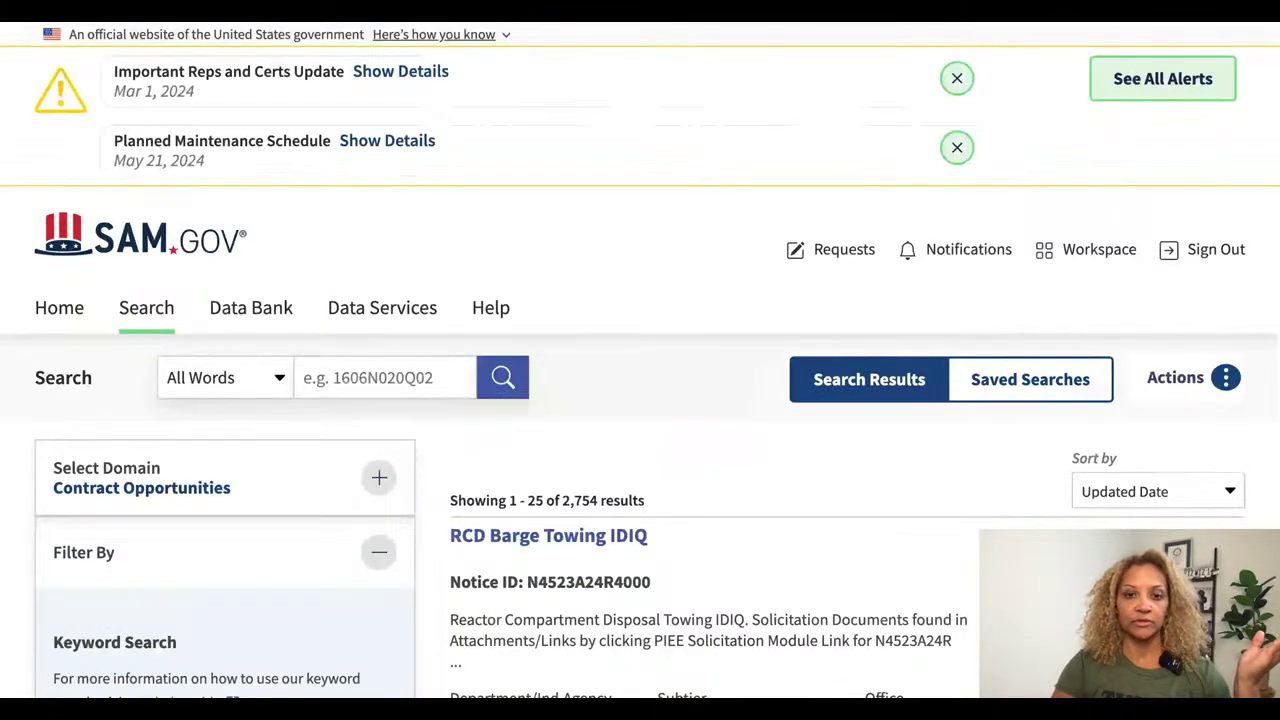
Step: Browse the filtered results and open the solicitation "NYARNG Catering Service At FT DRUM 3-17 AUGUST"
scroll(694, 527, "down", 3)
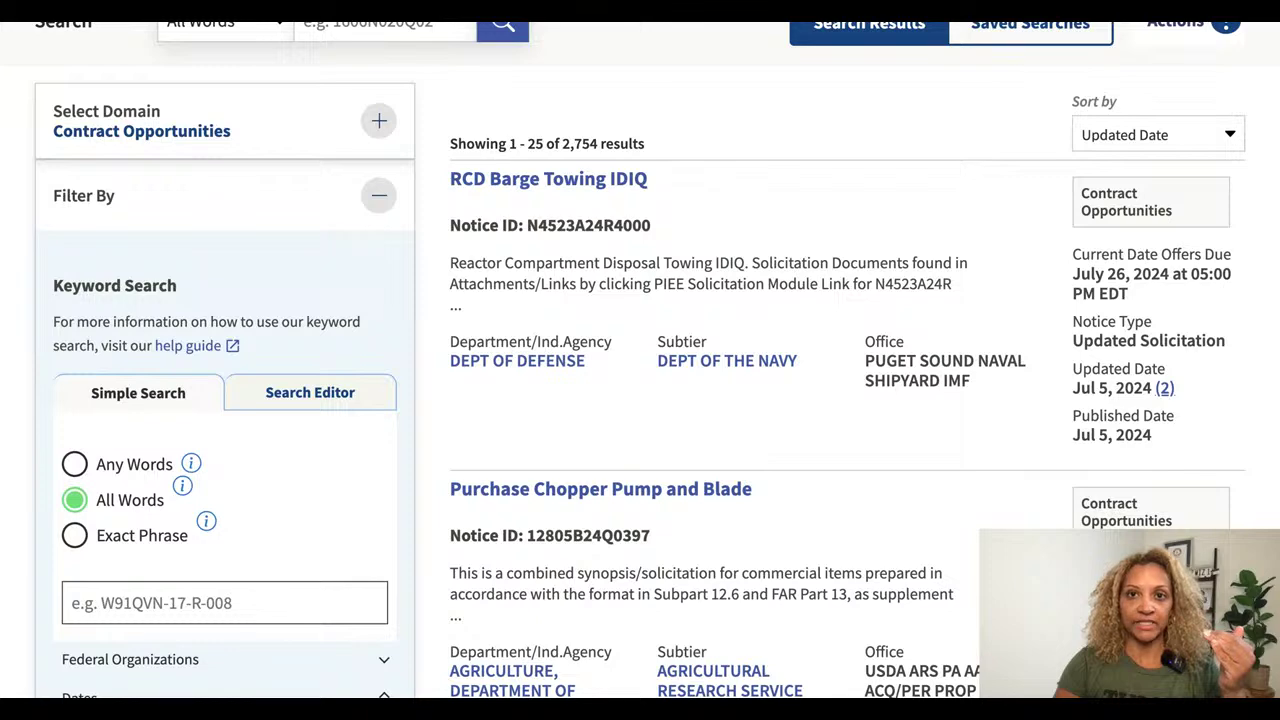
scroll(527, 335, "down", 5)
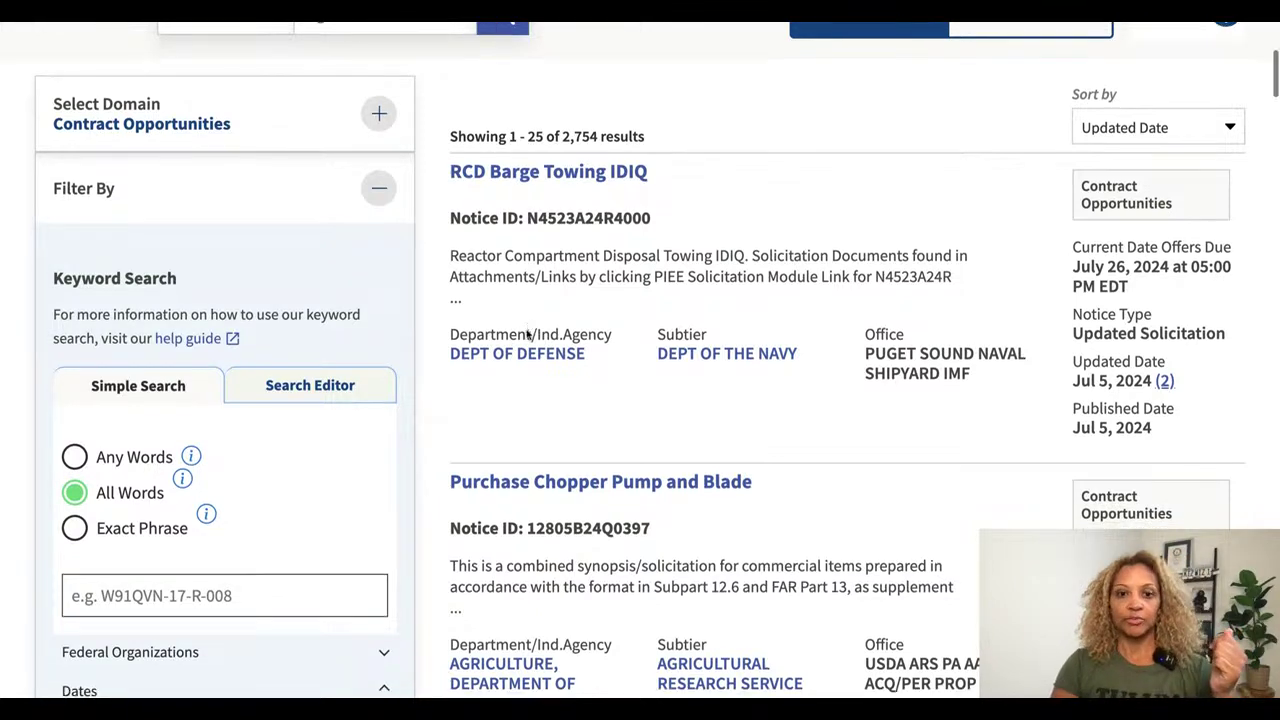
scroll(527, 335, "down", 1)
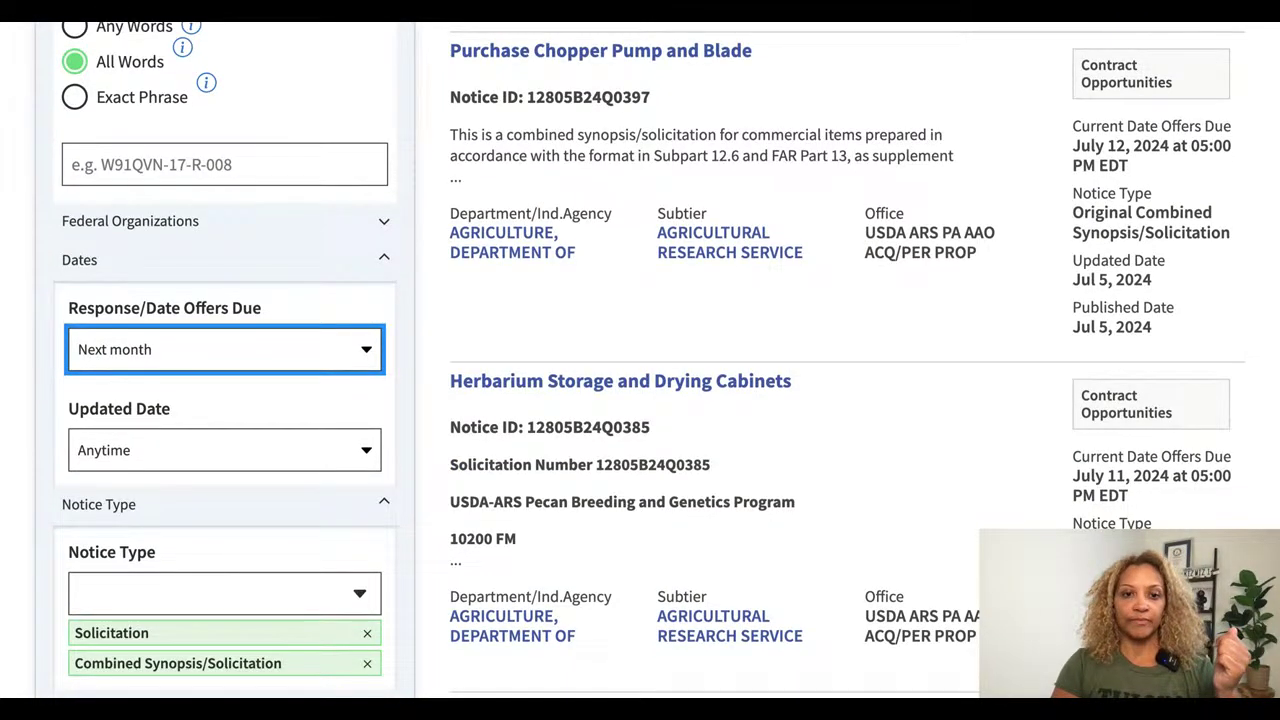
scroll(527, 335, "down", 10)
scroll(527, 335, "down", 4)
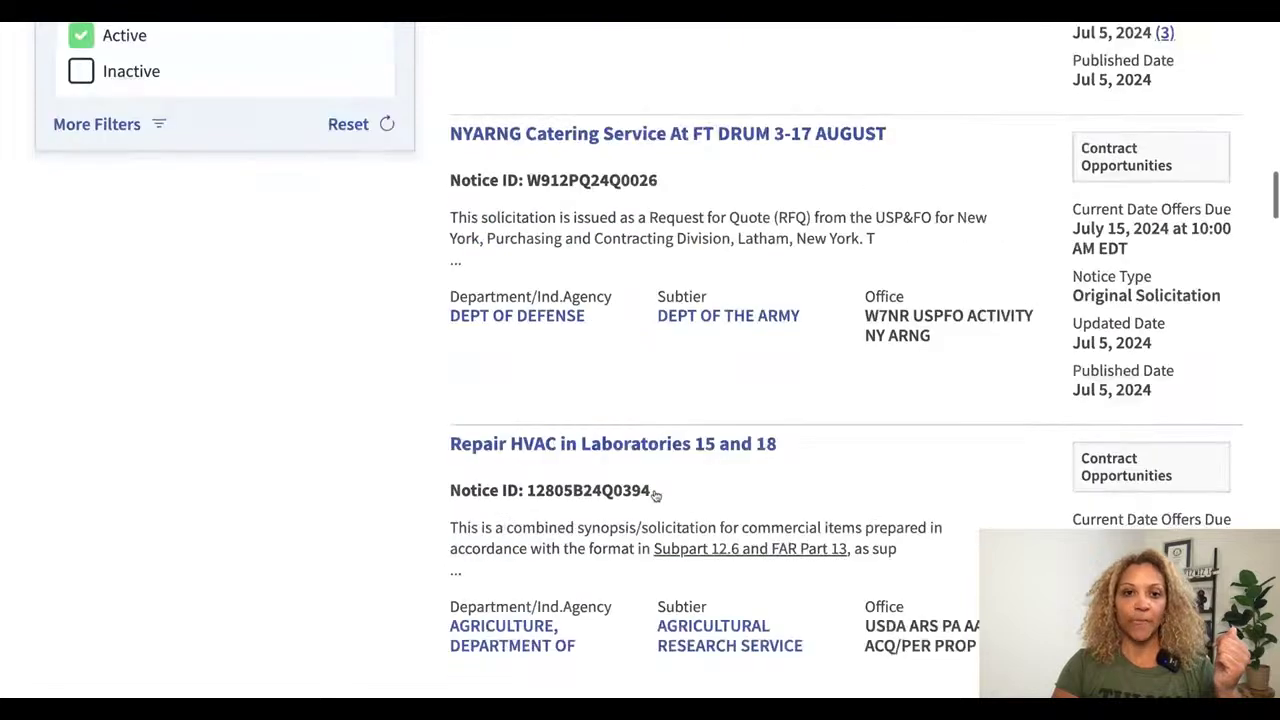
left_click(728, 140)
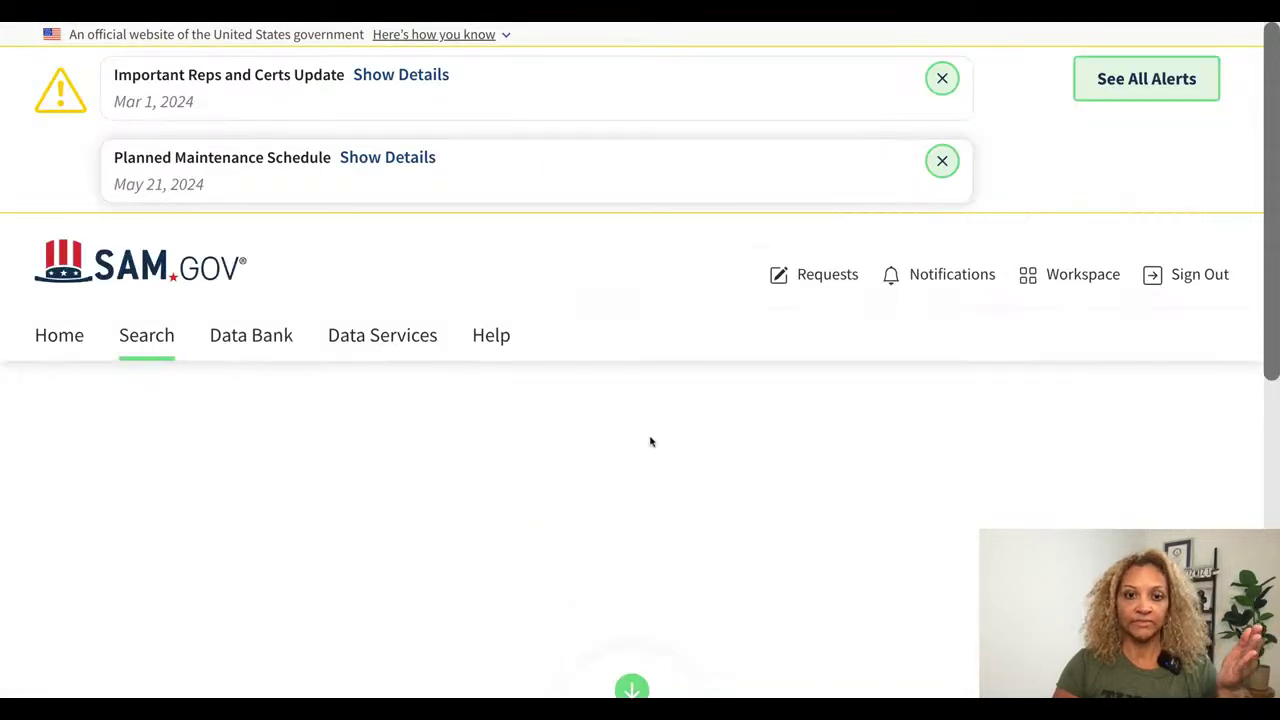
Step: Review the catering solicitation's general information, description, attachments, contact information and history
scroll(637, 459, "down", 10)
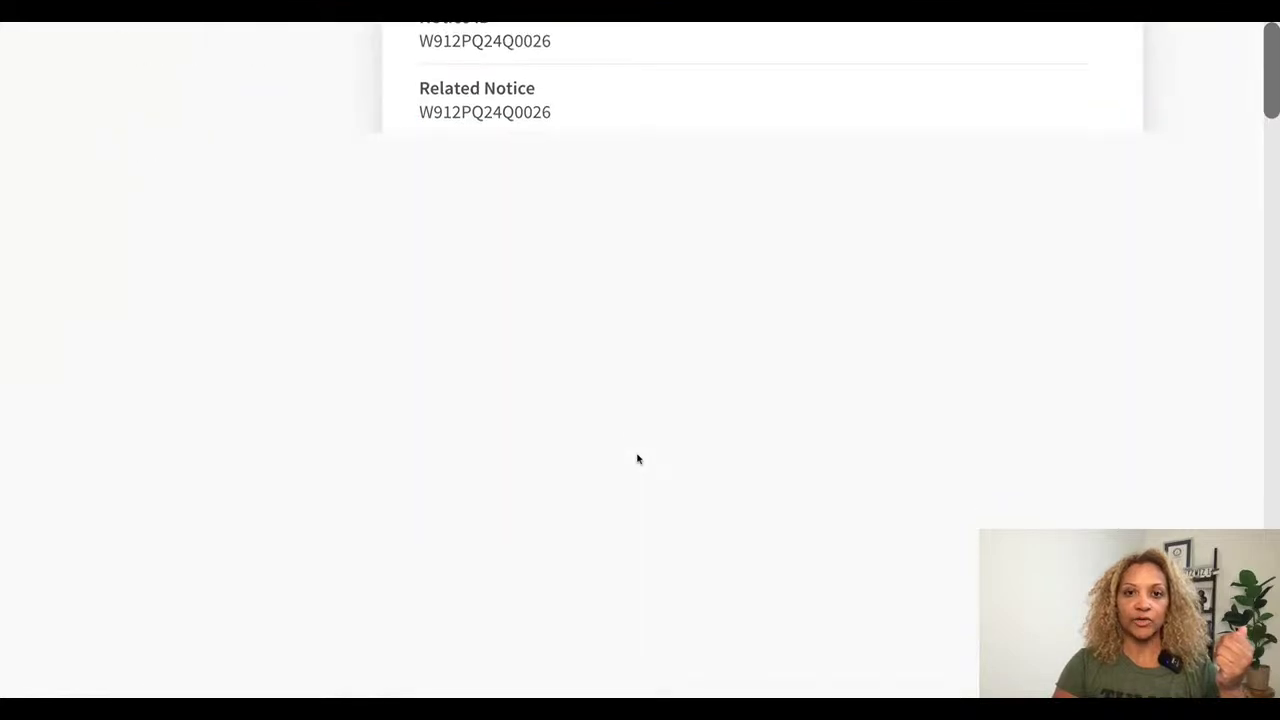
scroll(660, 360, "down", 2)
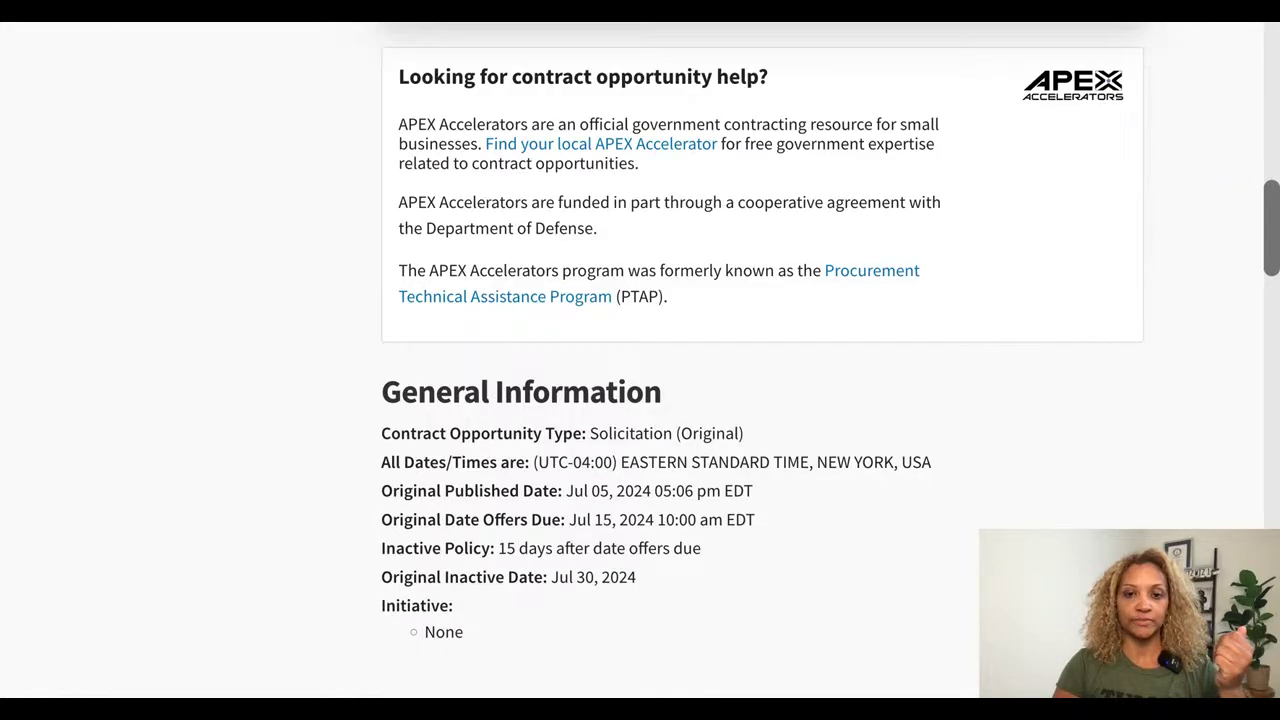
scroll(660, 360, "up", 5)
scroll(640, 360, "up", 3)
scroll(640, 360, "down", 12)
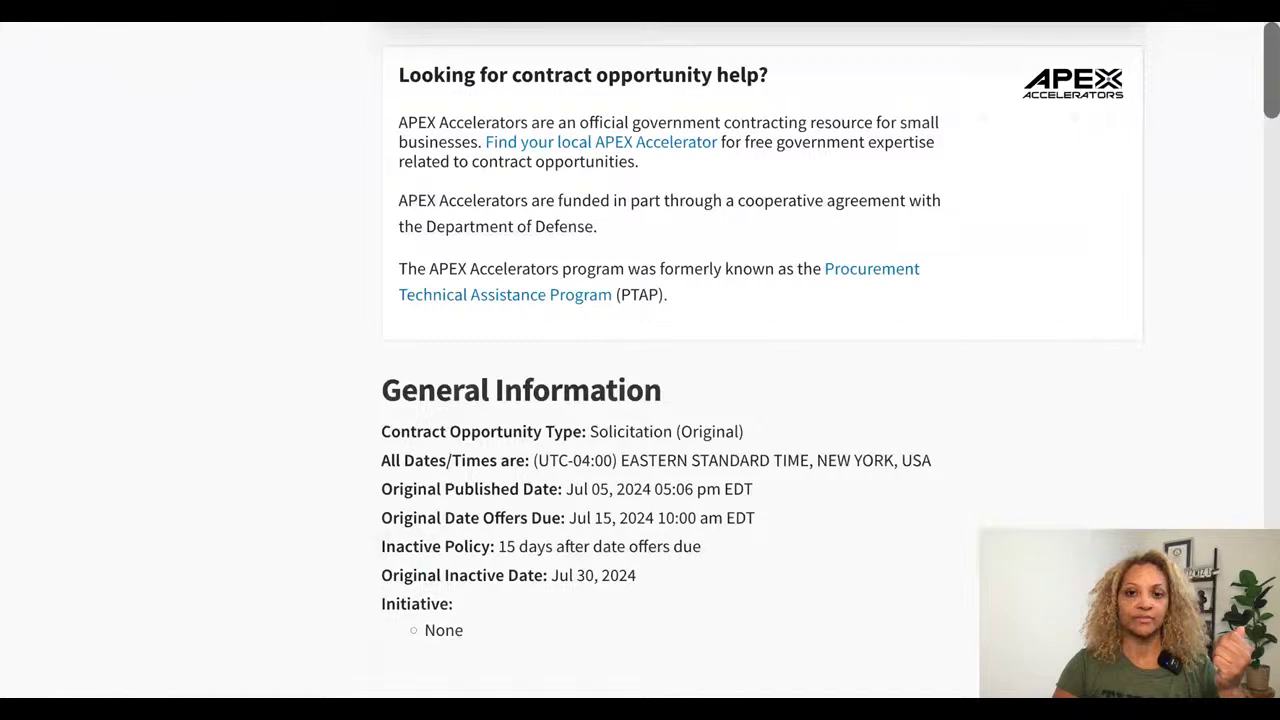
scroll(640, 360, "down", 3)
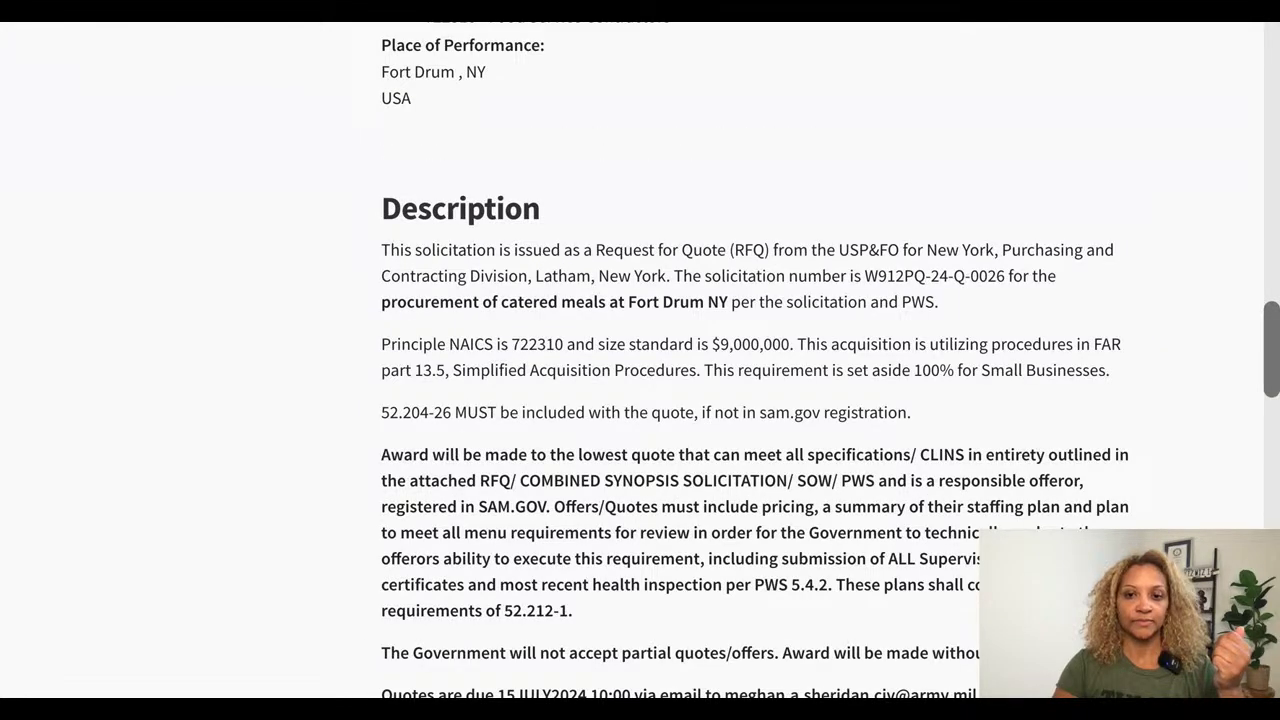
scroll(640, 360, "down", 4)
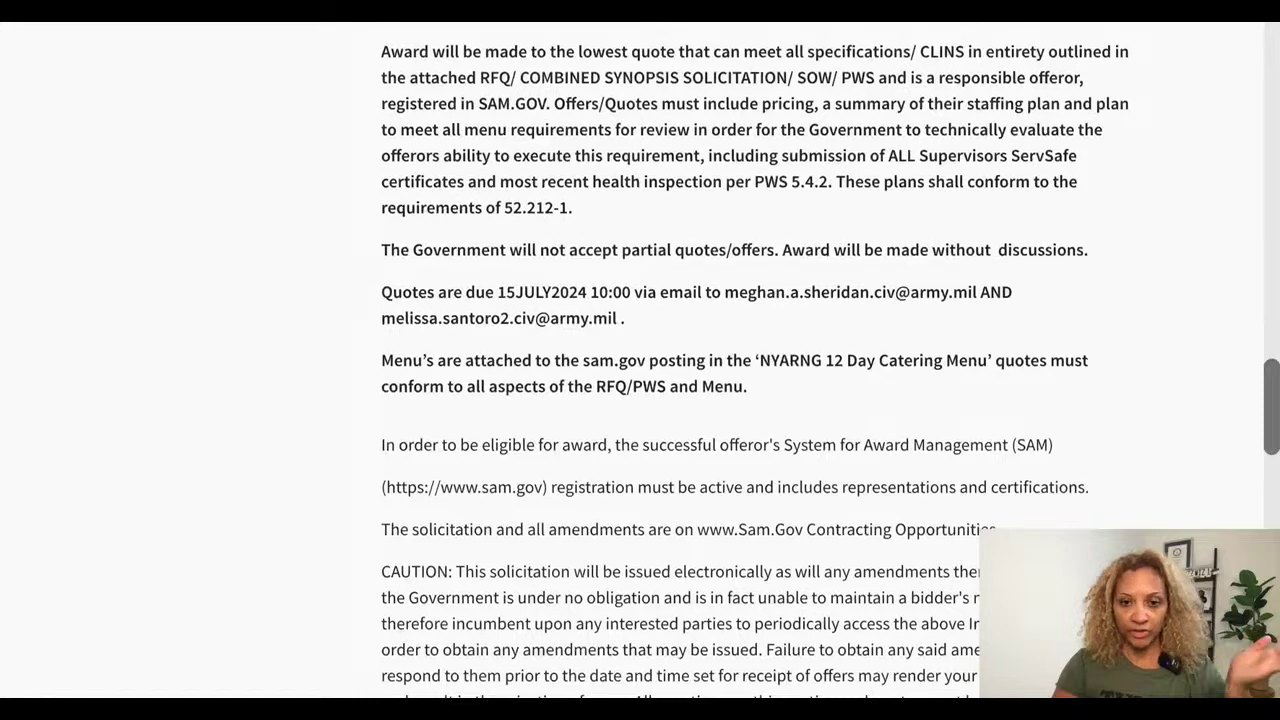
scroll(640, 360, "down", 3)
scroll(640, 360, "down", 4)
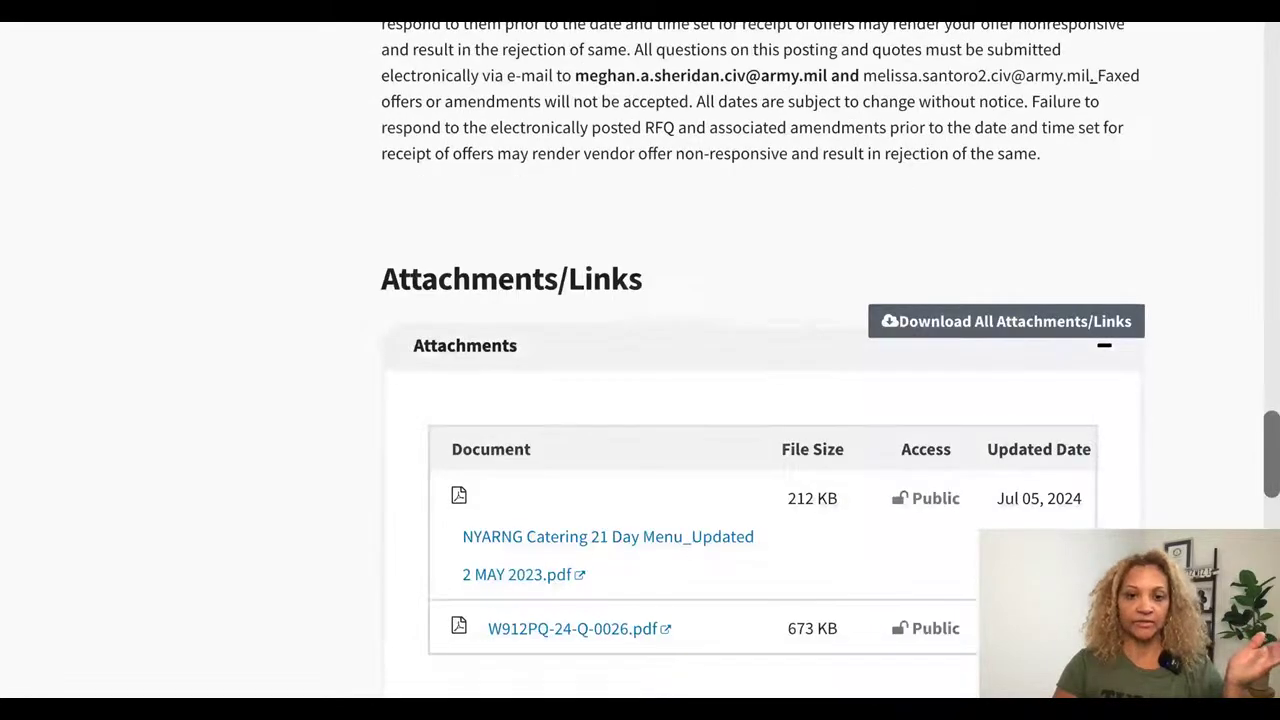
scroll(580, 447, "down", 2)
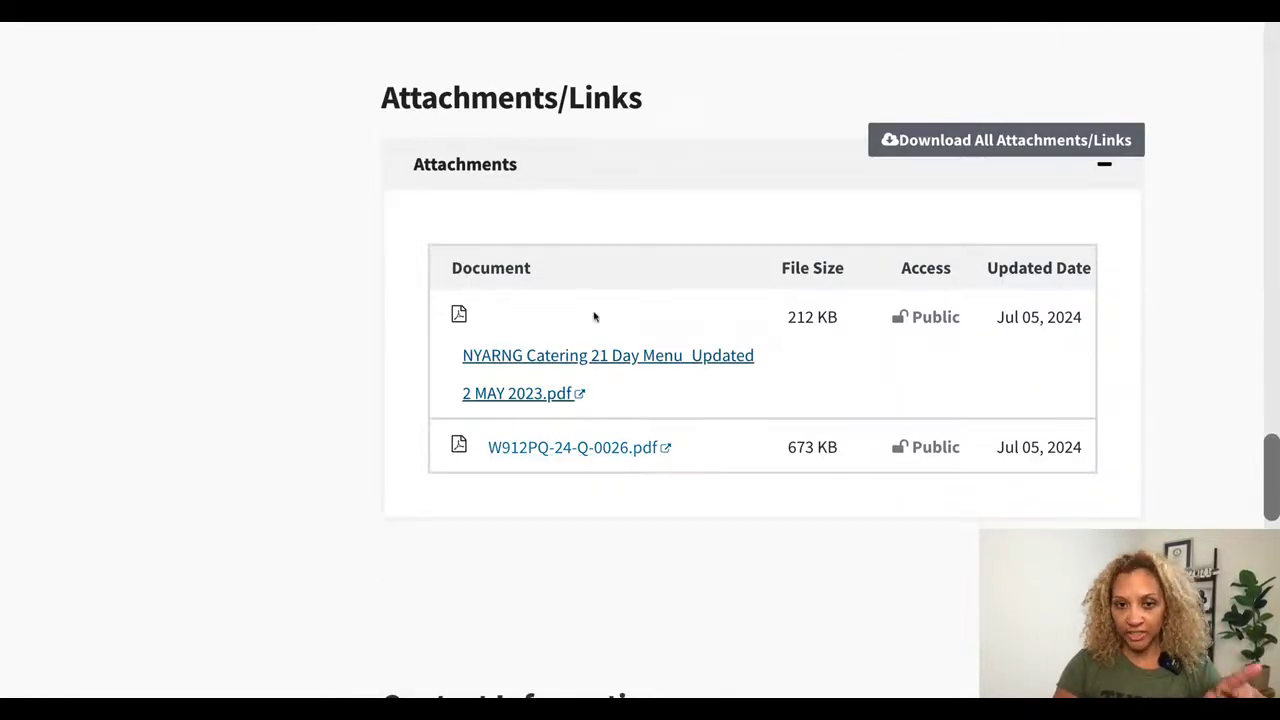
scroll(654, 514, "down", 3)
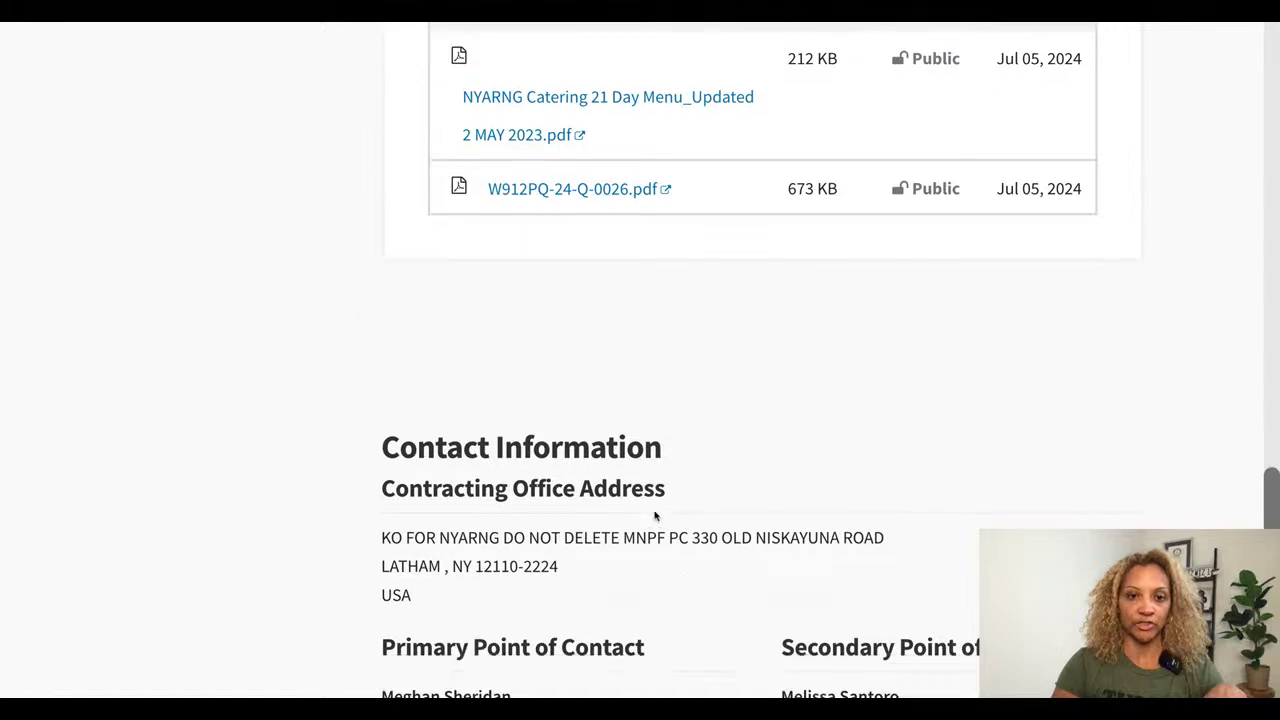
scroll(655, 516, "down", 4)
scroll(640, 360, "down", 3)
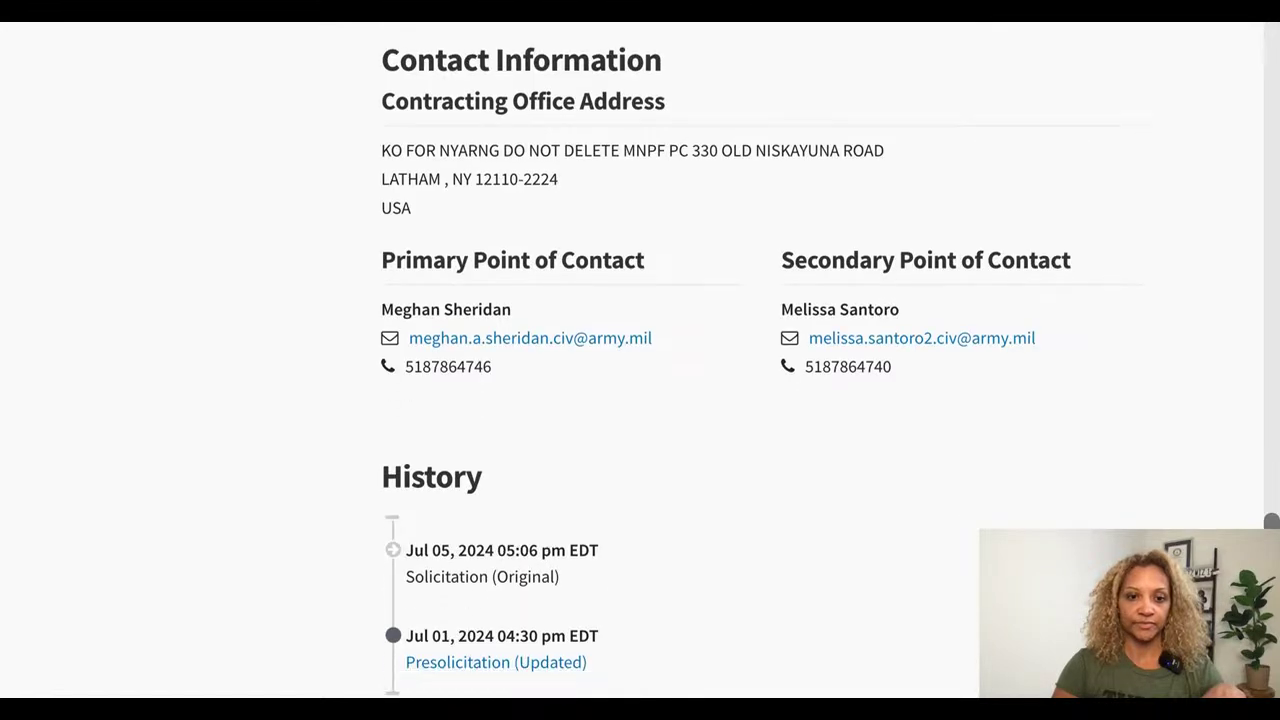
Step: Return to the solicitation's attachments and open the NYARNG Catering 21 Day Menu PDF
scroll(640, 360, "up", 6)
scroll(558, 502, "up", 3)
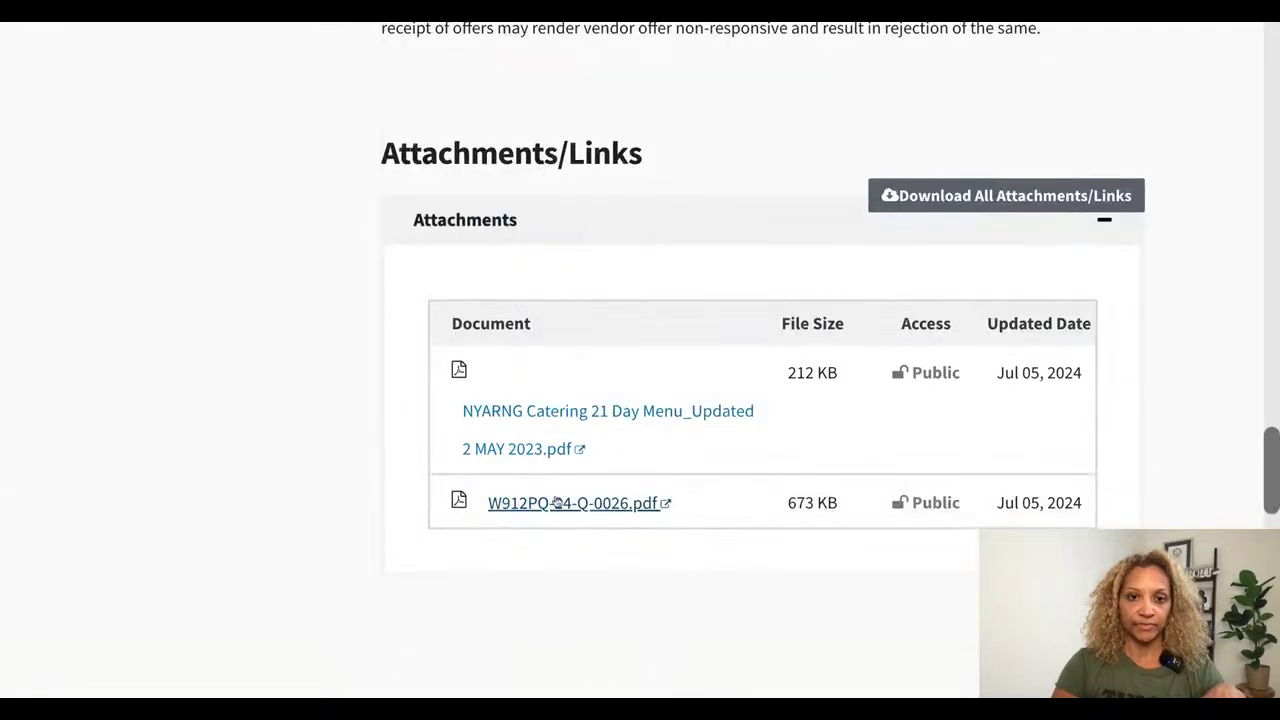
left_click(540, 418)
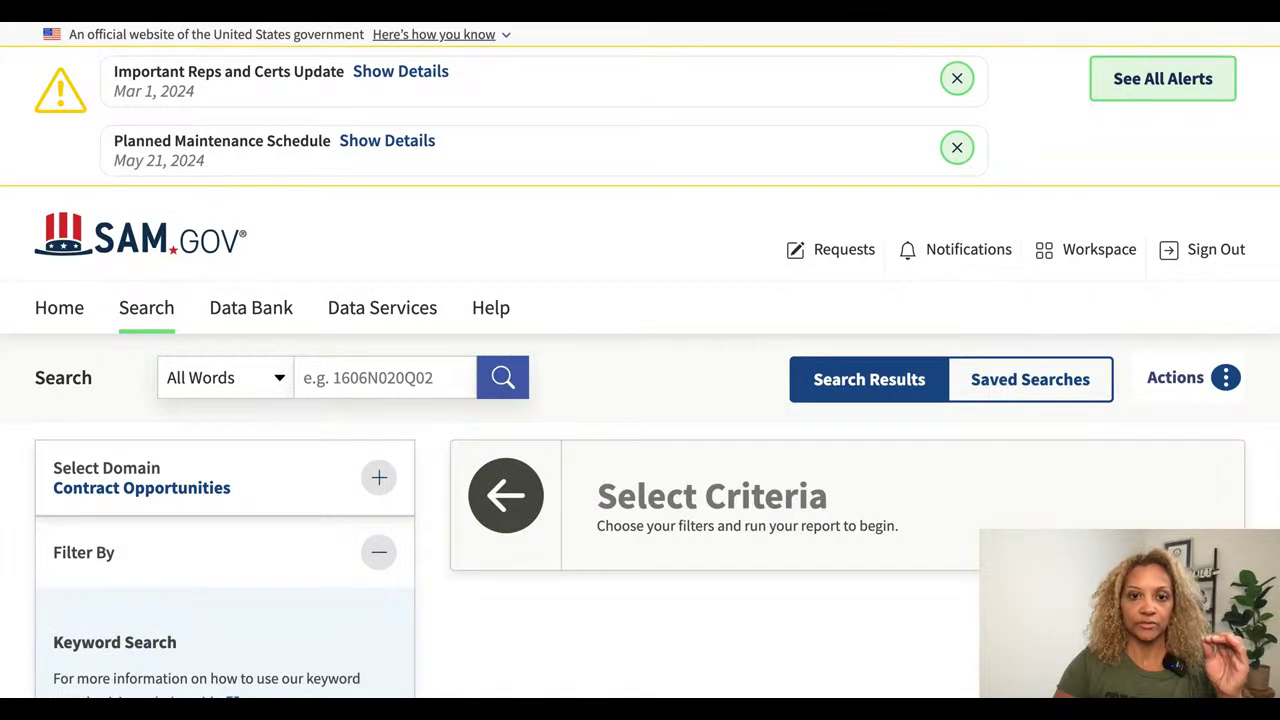
Step: Filter the contract opportunities by the notice type Combined Synopsis/Solicitation
scroll(477, 446, "down", 5)
scroll(176, 453, "down", 3)
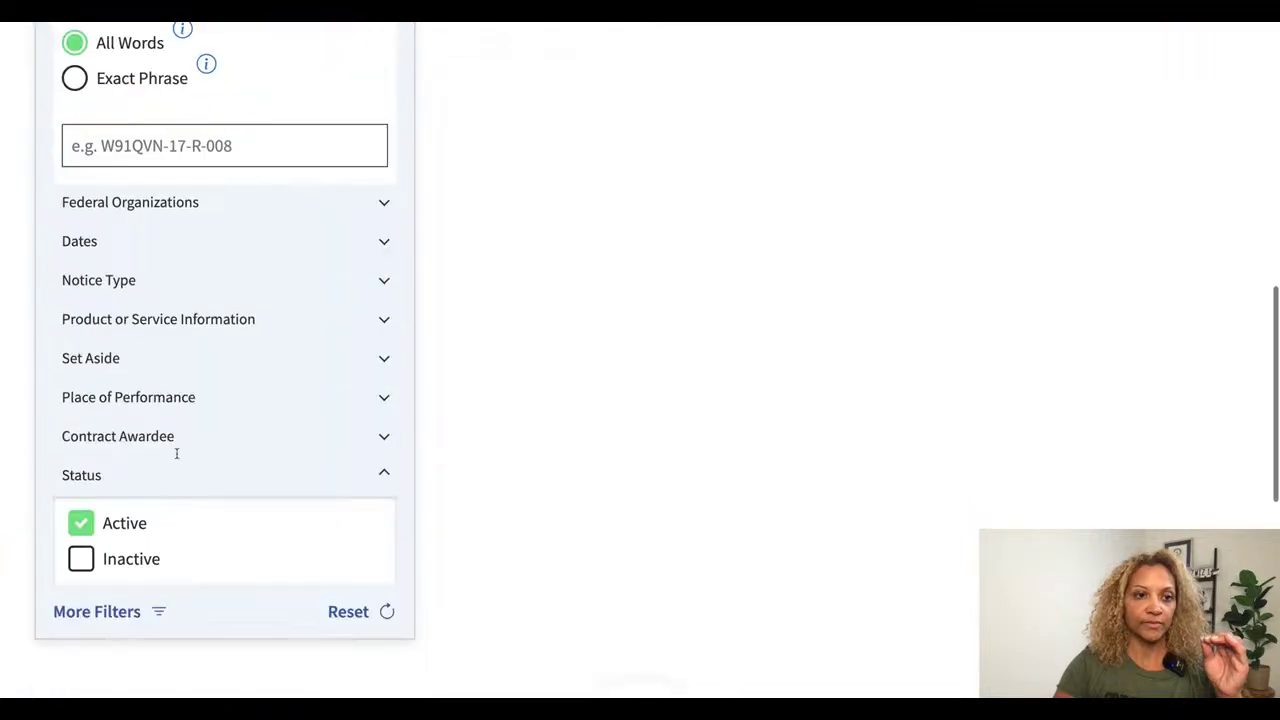
left_click(196, 280)
left_click(159, 369)
type("com")
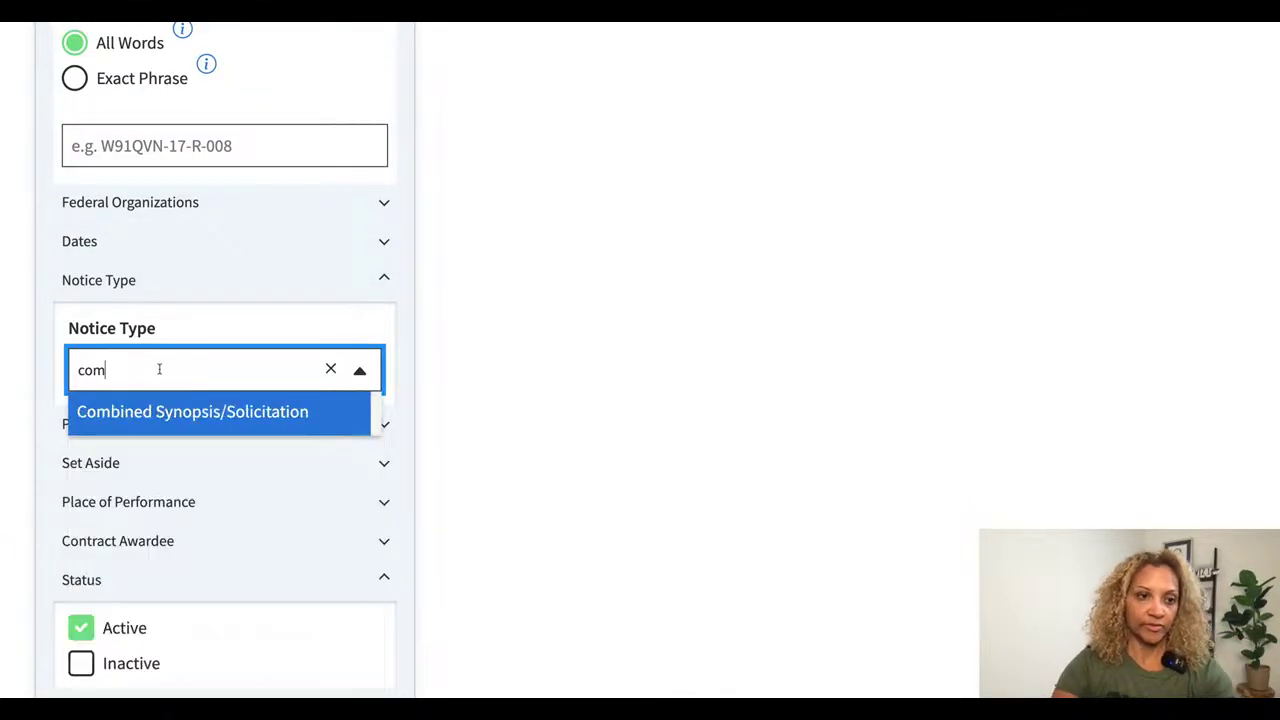
left_click(150, 414)
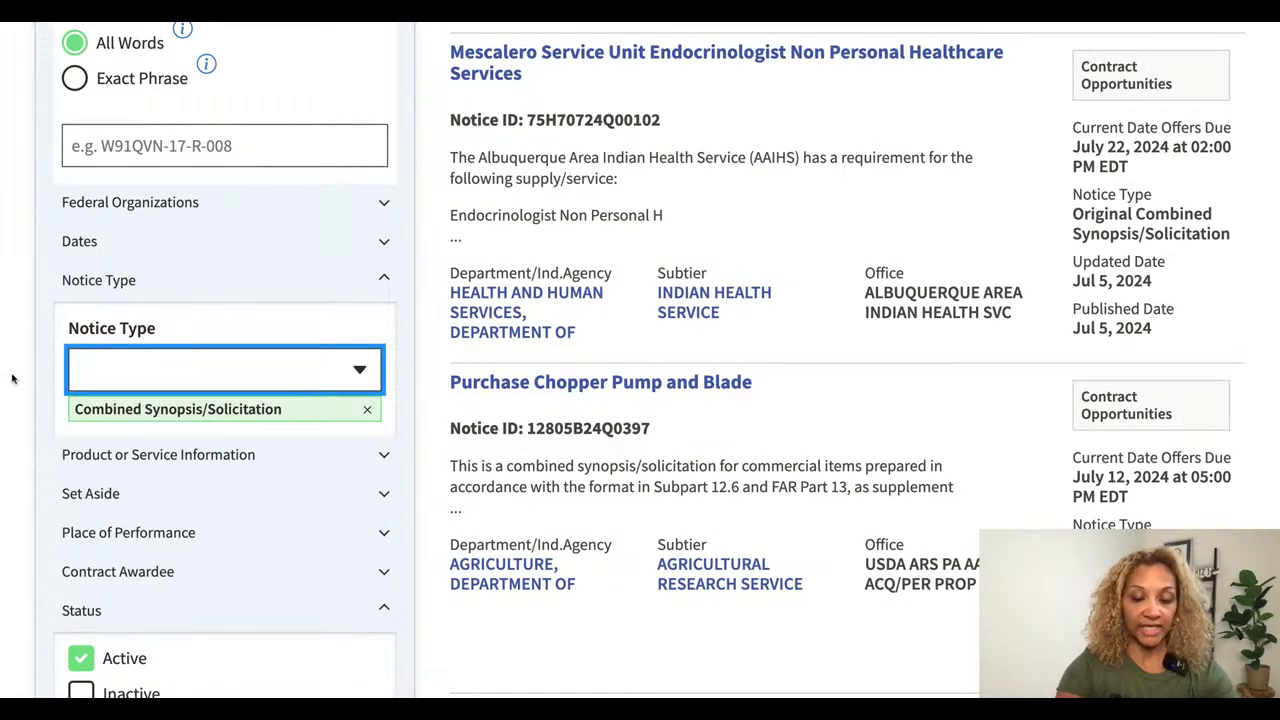
Step: Add Solicitation as a second notice type in the filter
type("syn")
key("BackSpace")
key("BackSpace")
key("BackSpace")
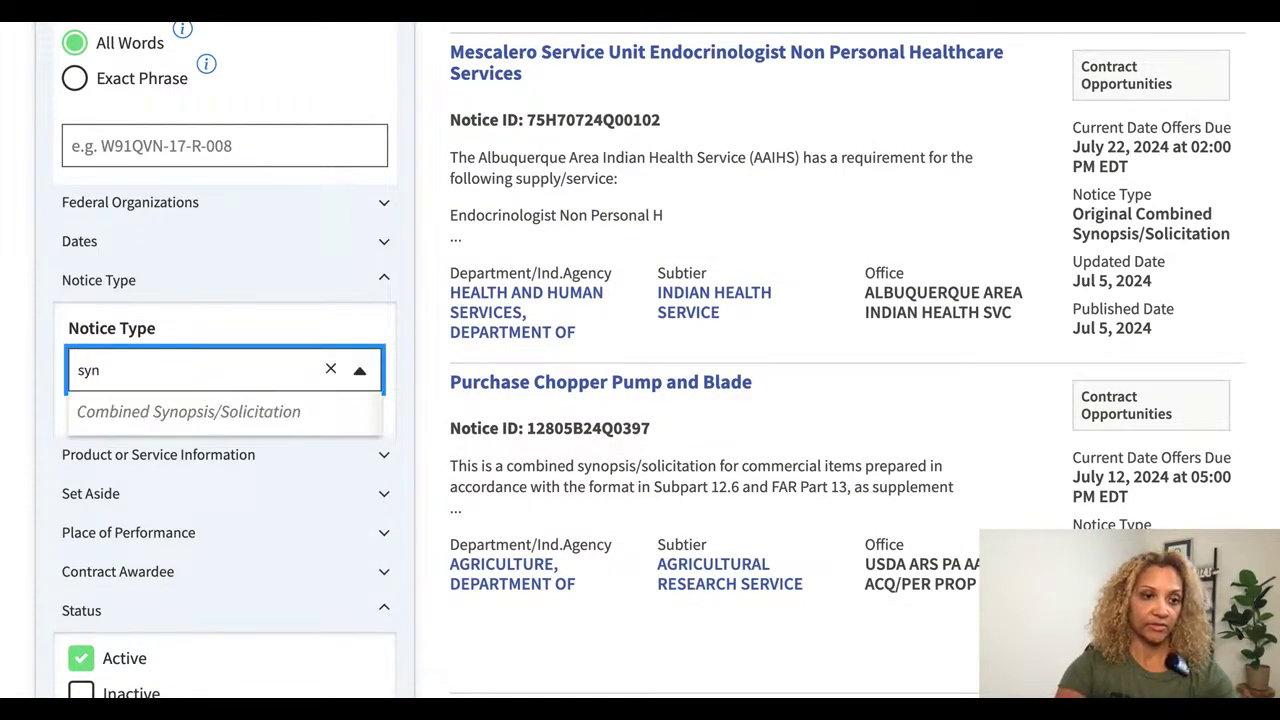
type("sol")
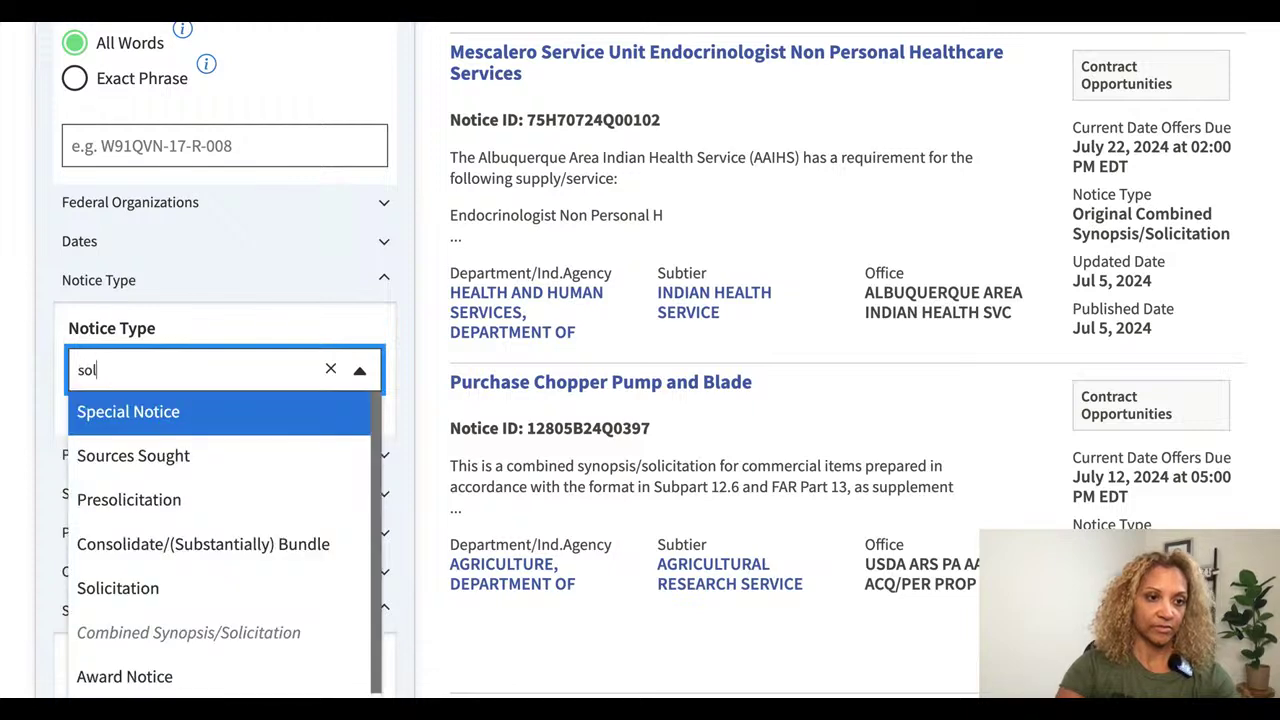
left_click(106, 494)
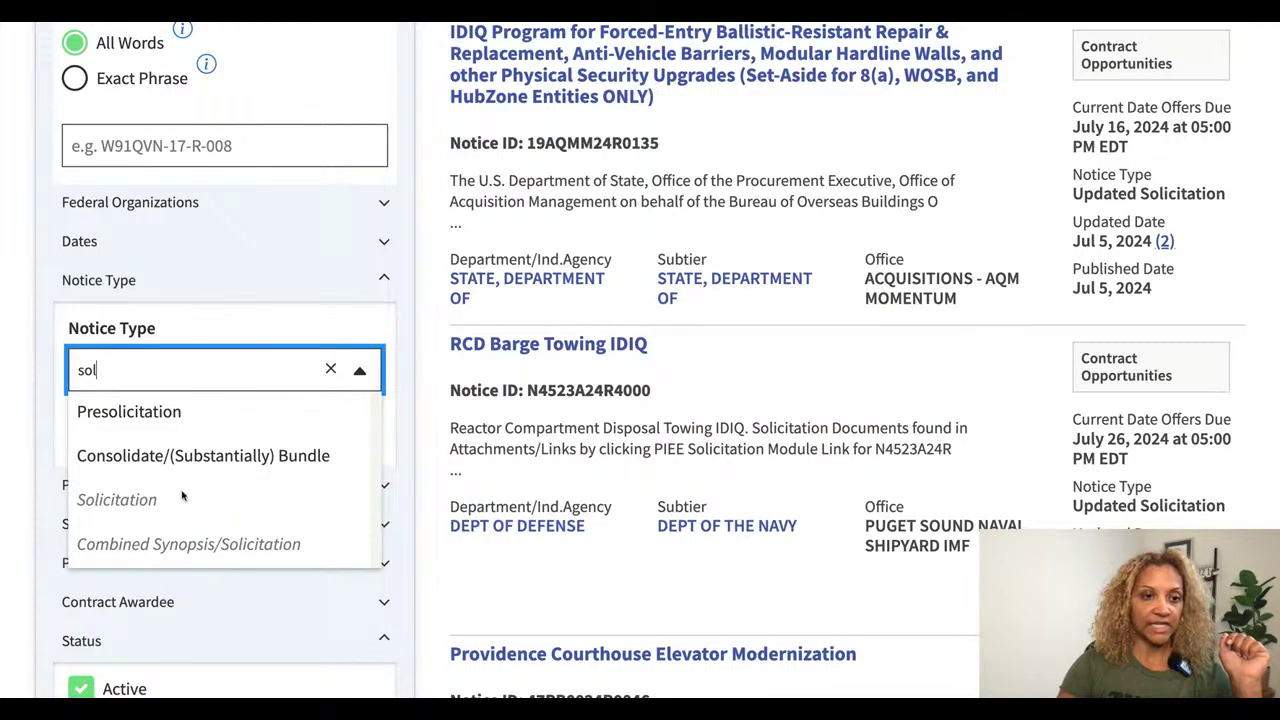
Step: Limit the results to the set-aside Total Small Business Set-Aside (FAR 19.5)
scroll(4, 514, "down", 1)
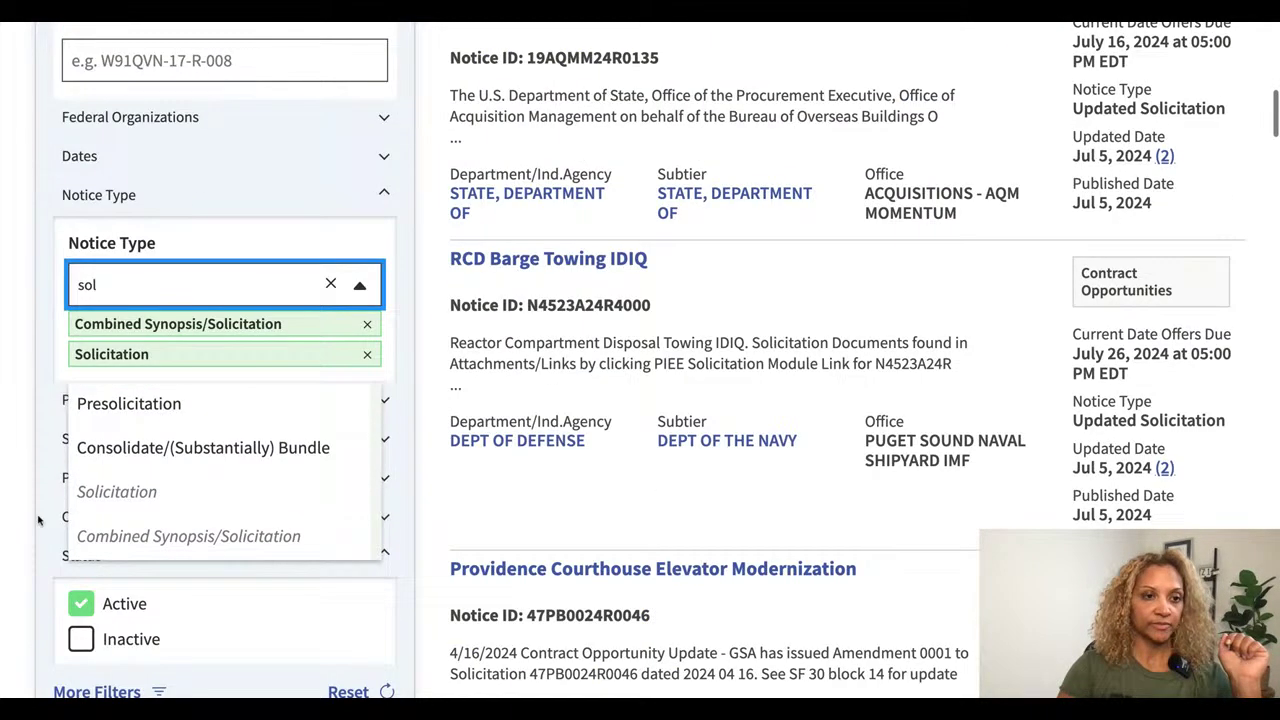
left_click(62, 438)
left_click(143, 522)
type("total")
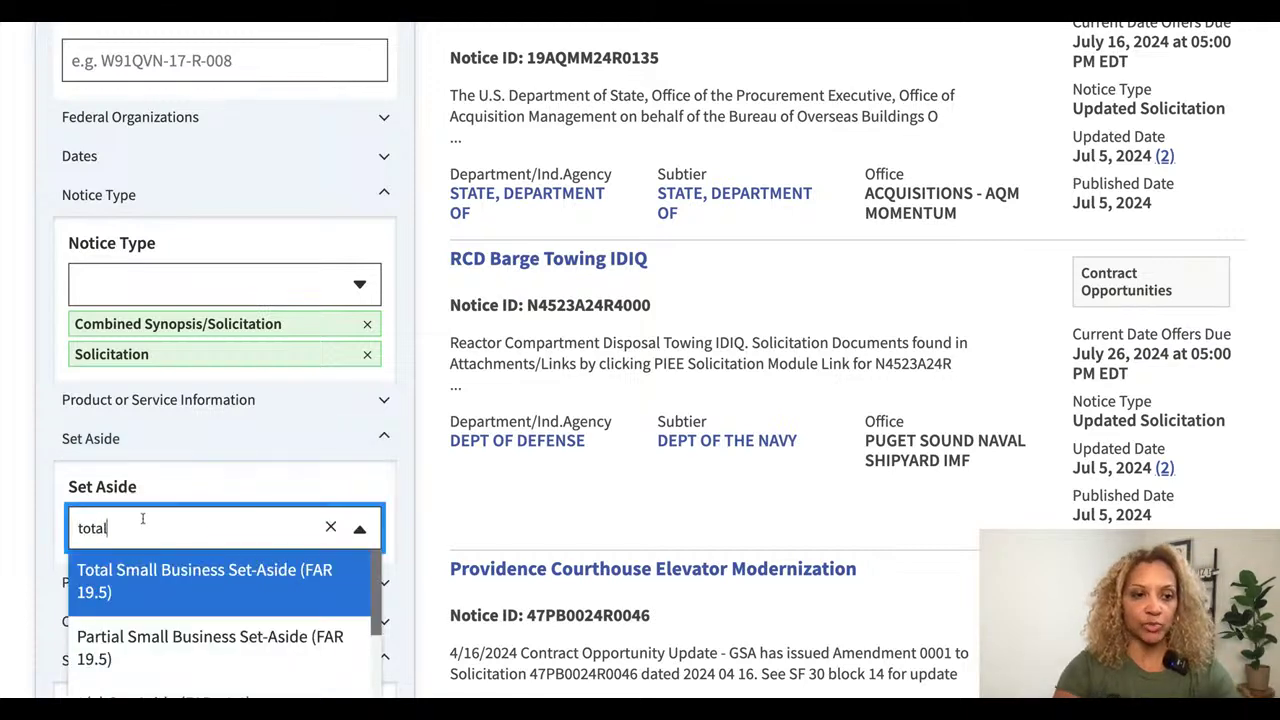
left_click(228, 572)
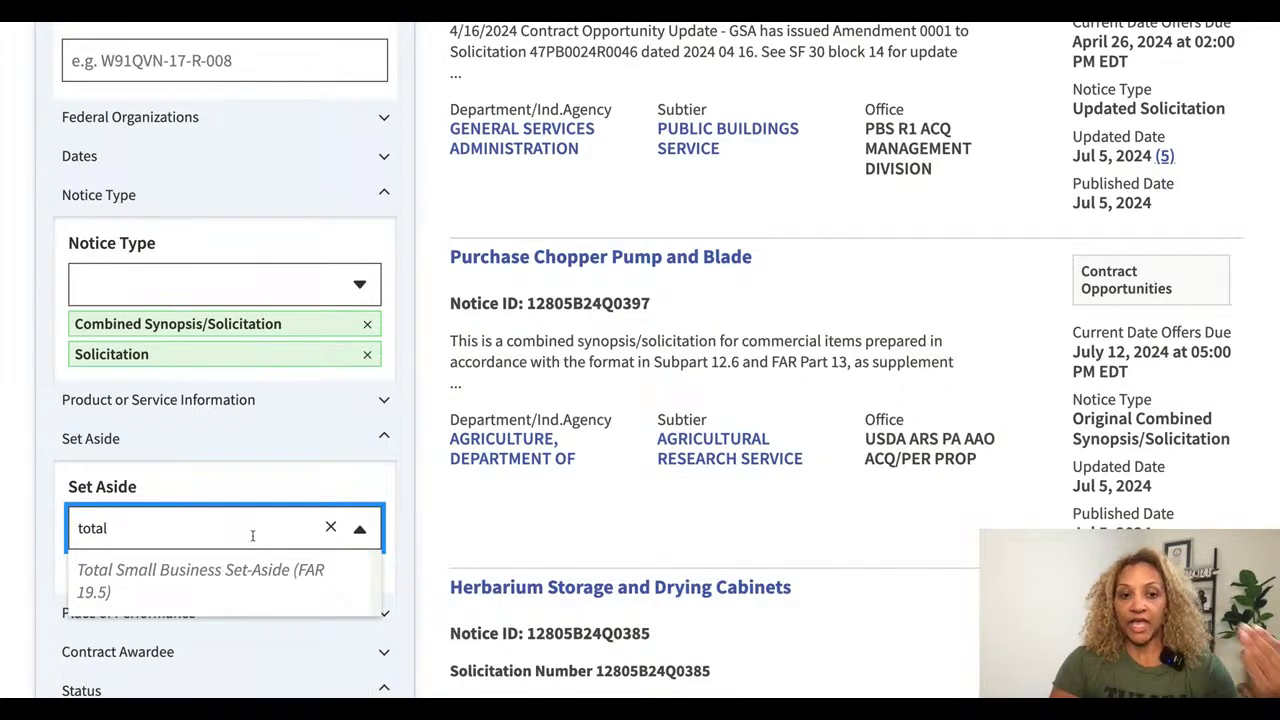
left_click(224, 584)
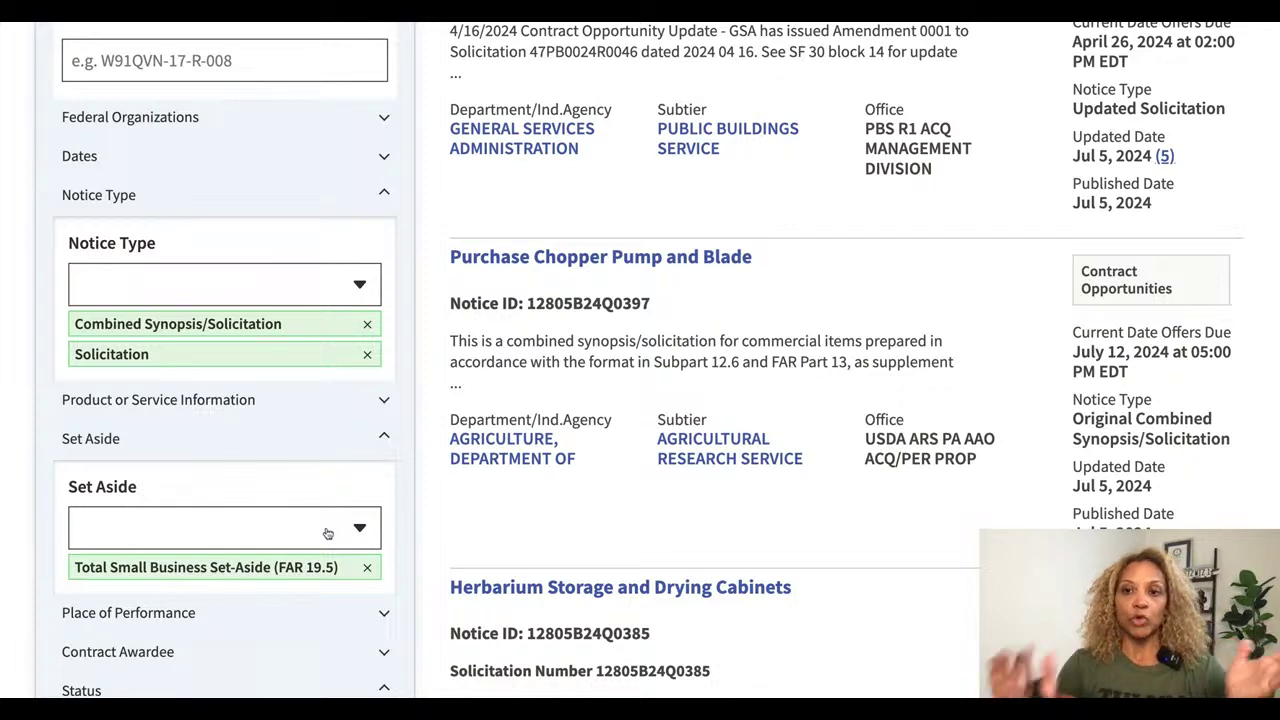
Step: Set the Response/Date Offers Due filter to Next month
scroll(327, 533, "down", 2)
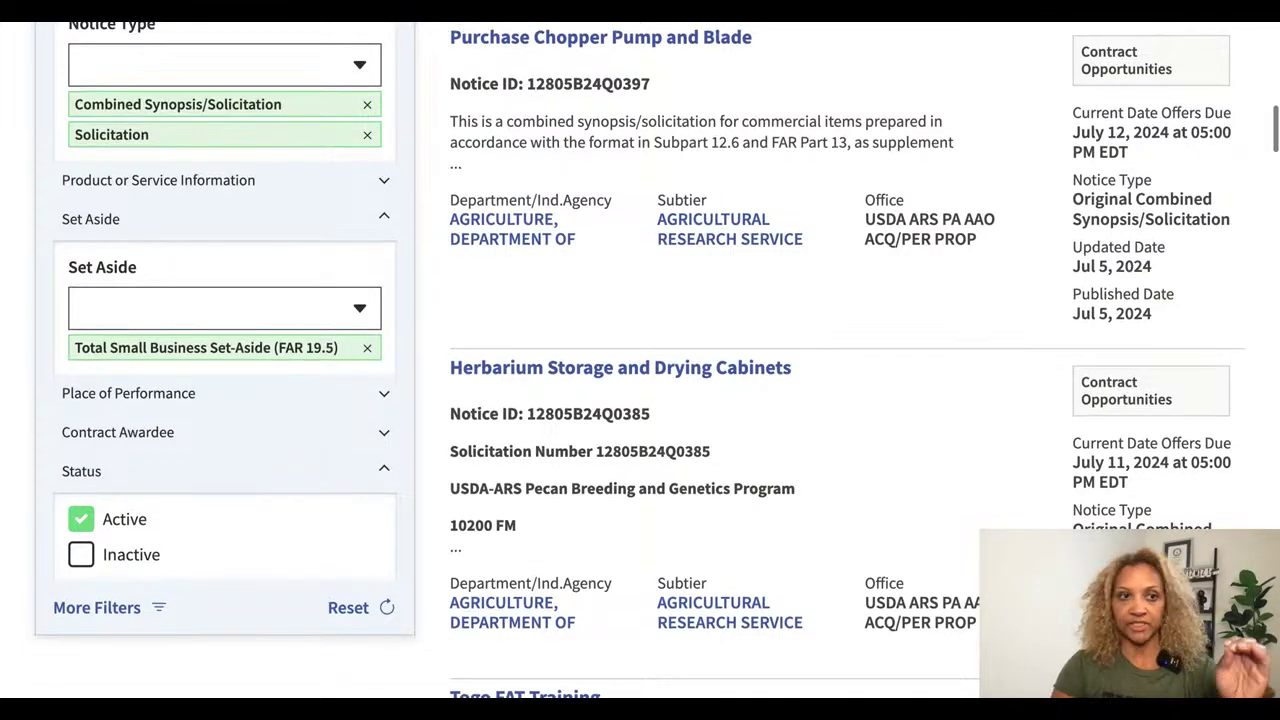
scroll(640, 360, "up", 4)
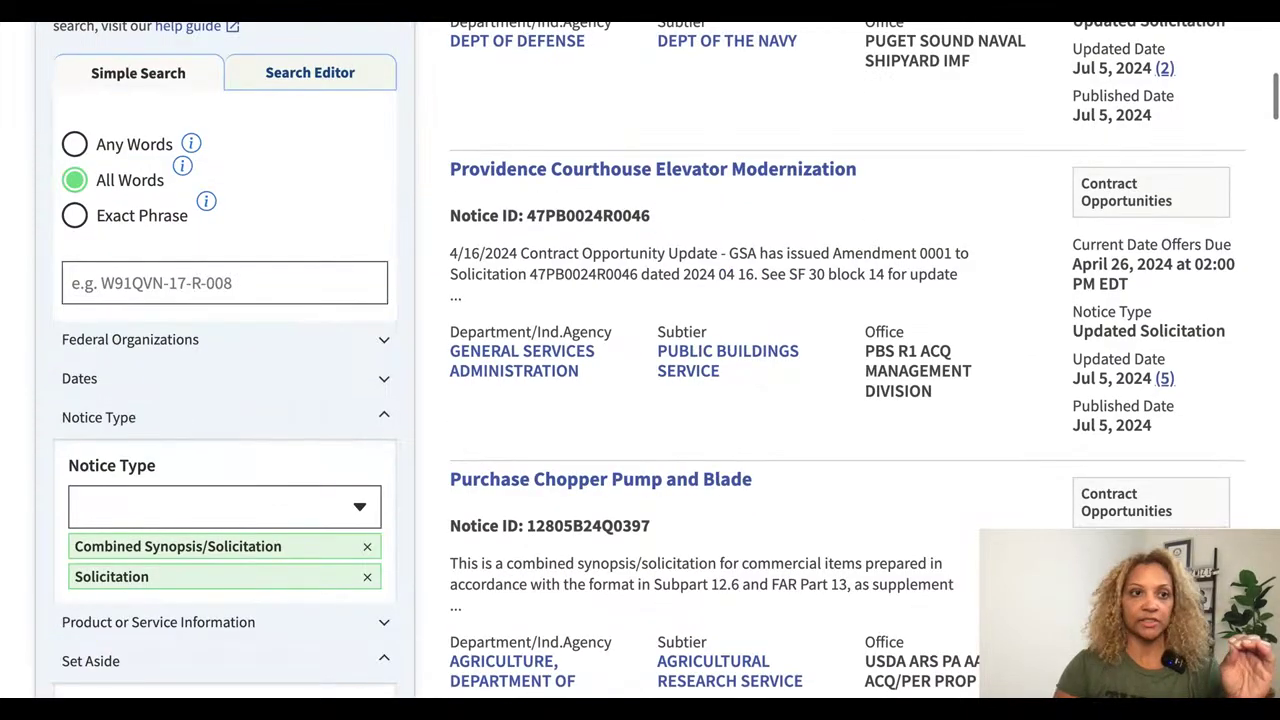
left_click(300, 380)
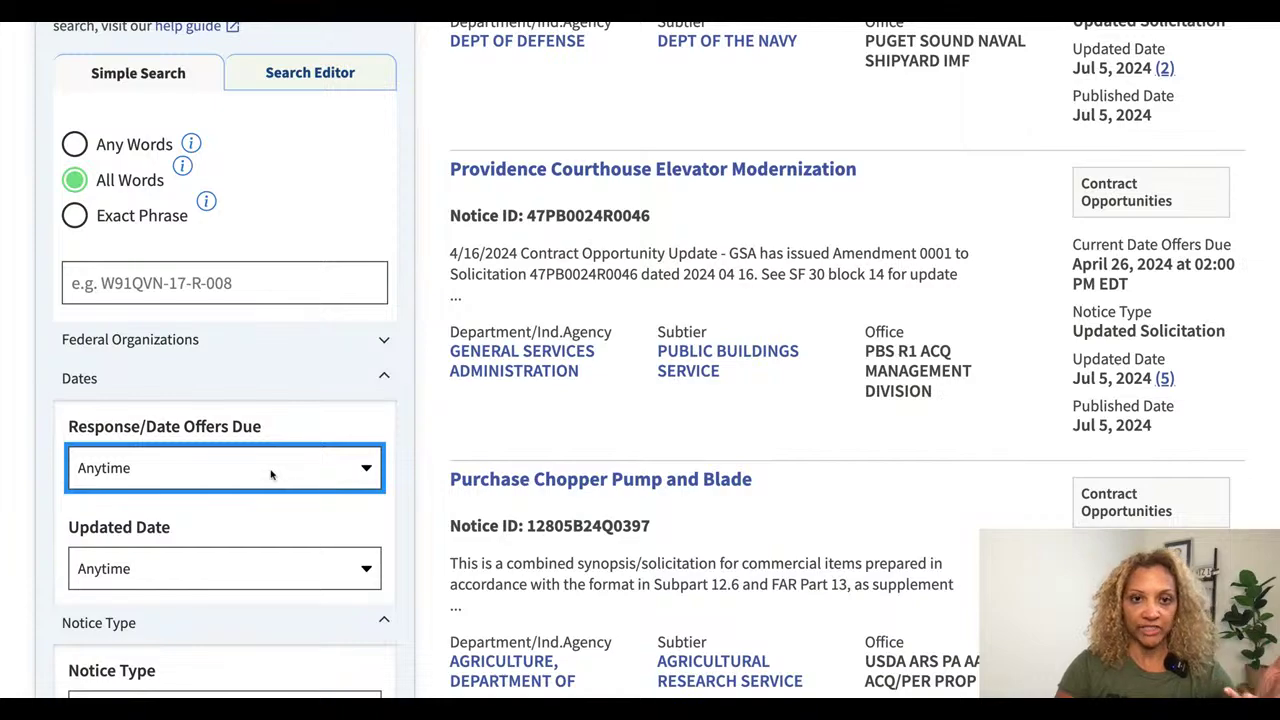
left_click(270, 474)
Step: Open the solicitation "NYARNG Catering Service At FT DRUM 3-17 AUGUST" from the filtered results and follow it
scroll(518, 430, "down", 5)
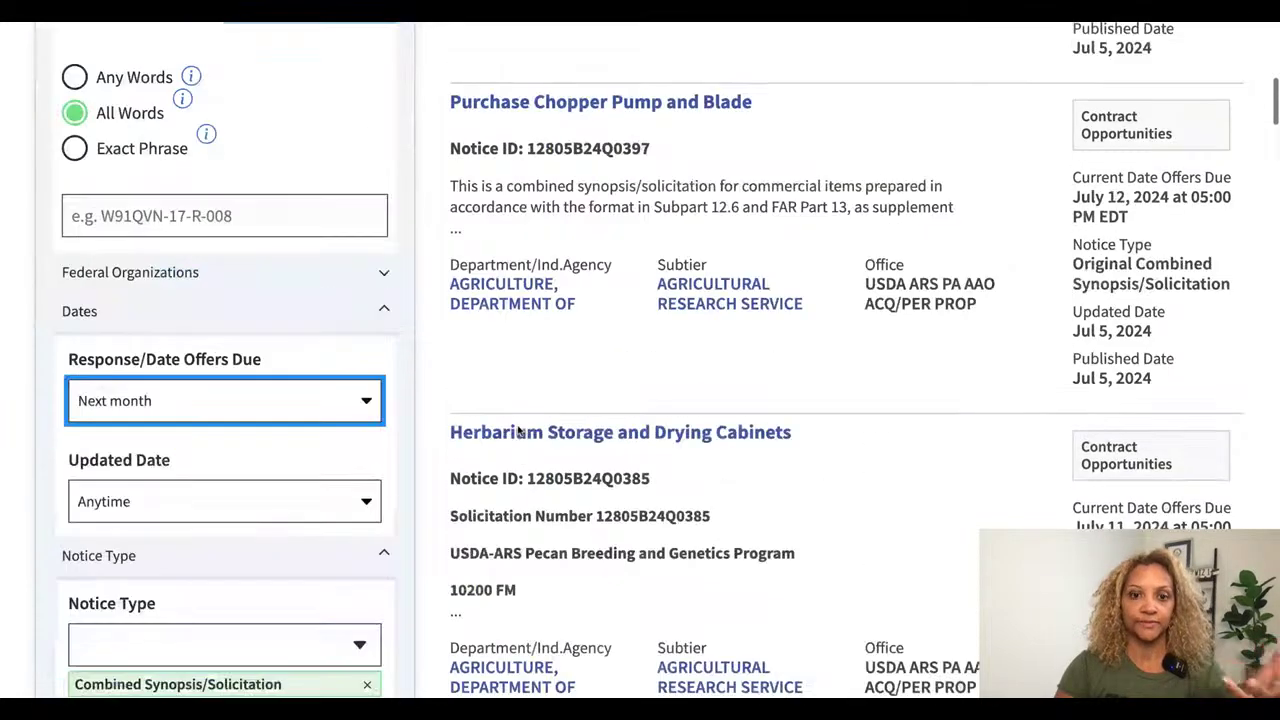
scroll(518, 430, "down", 5)
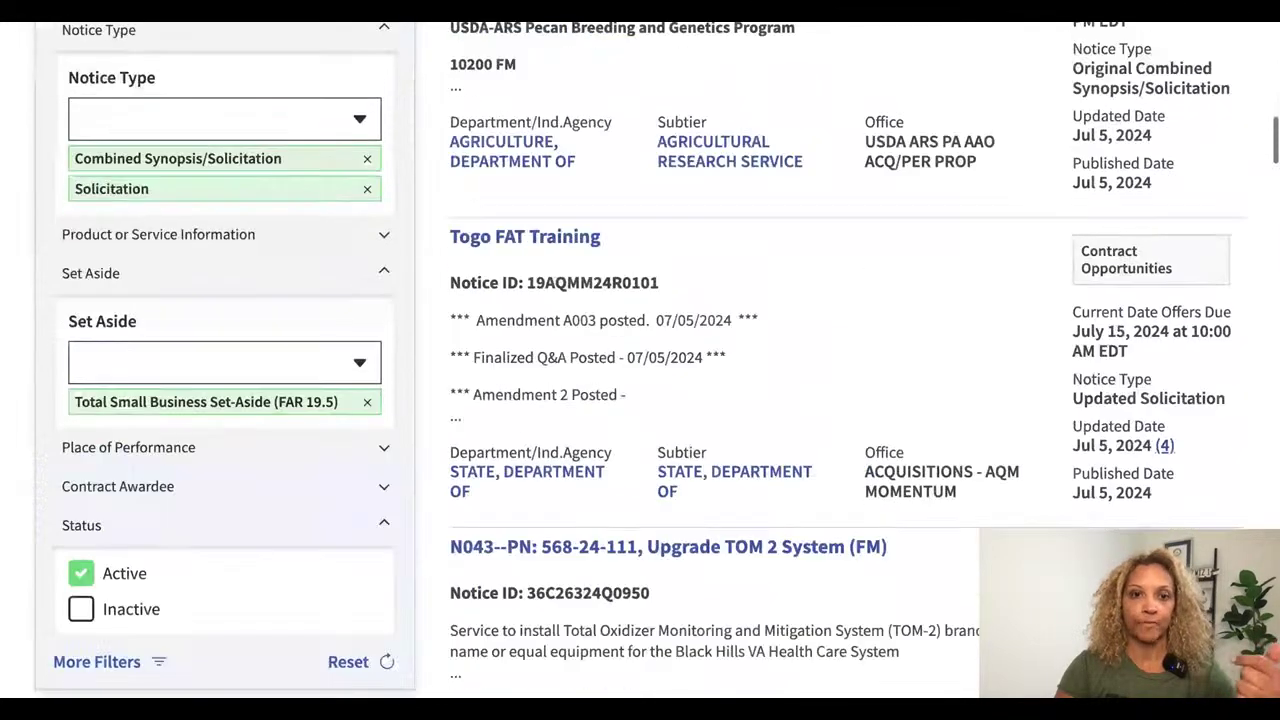
scroll(549, 345, "down", 5)
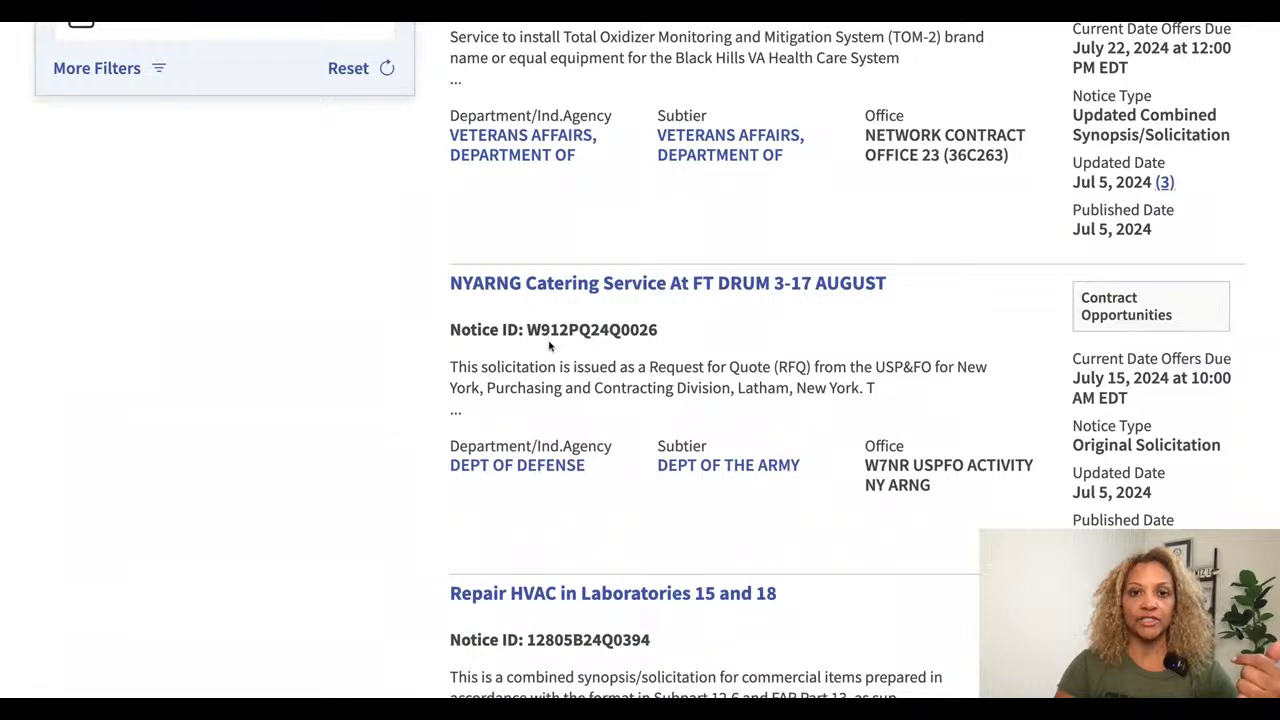
left_click(576, 288)
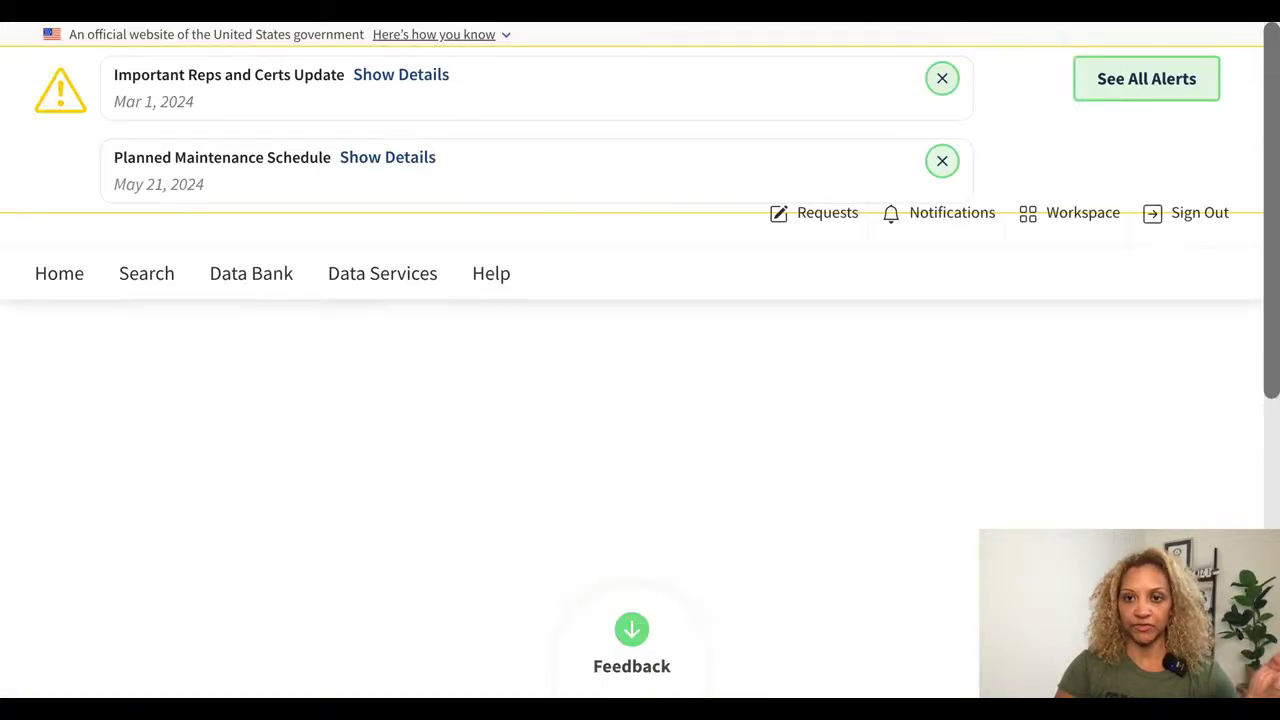
left_click(1083, 480)
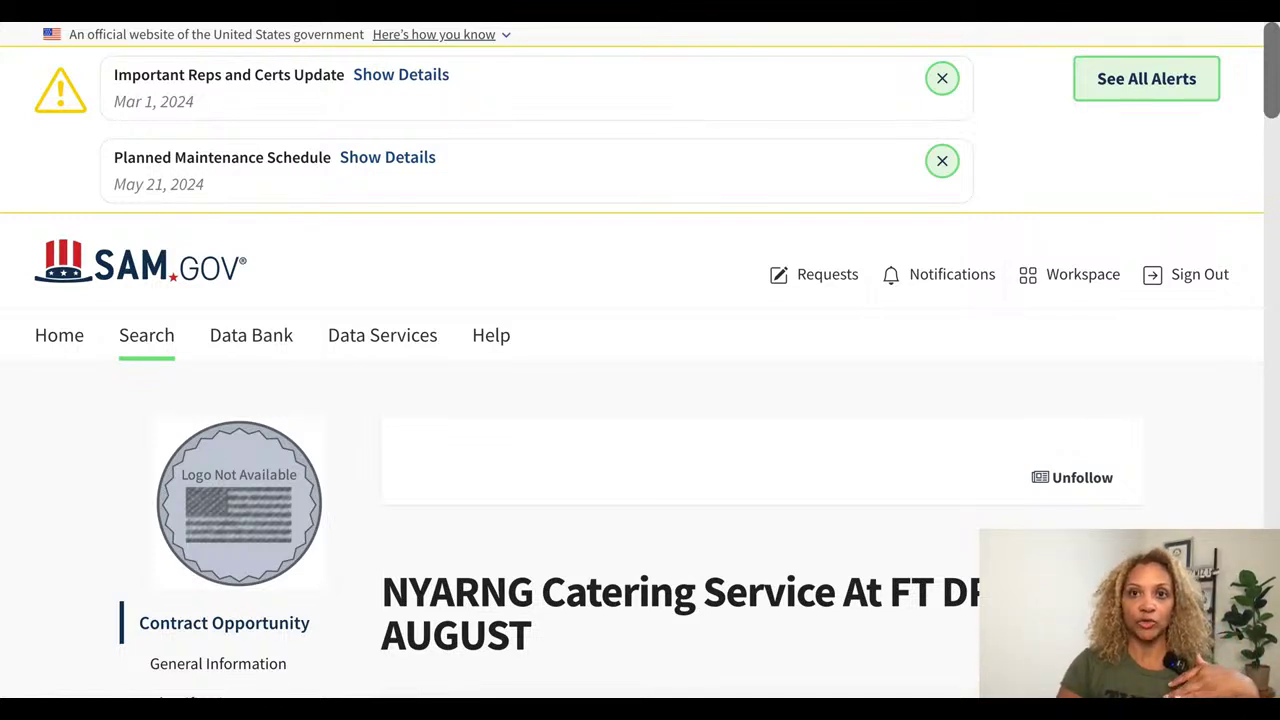
Step: Return to the filtered results and open the solicitation "Repair HVAC in Laboratories 15 and 18"
scroll(620, 457, "down", 7)
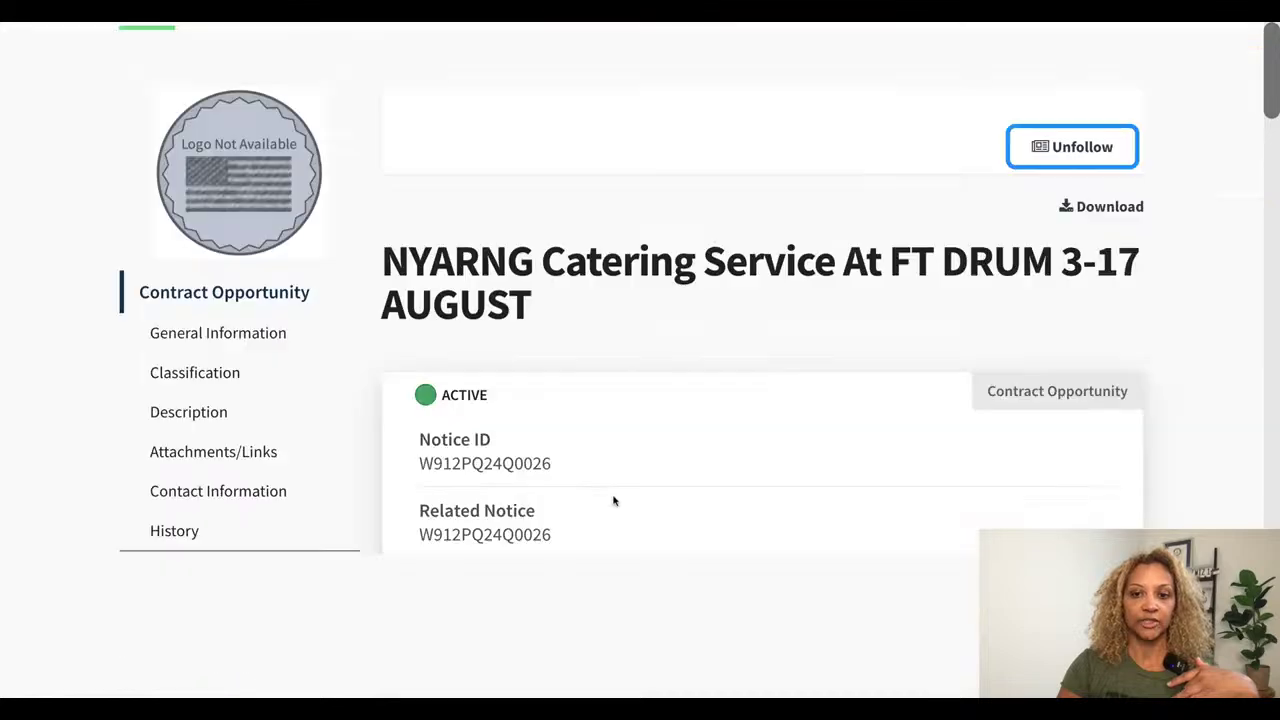
scroll(663, 457, "down", 10)
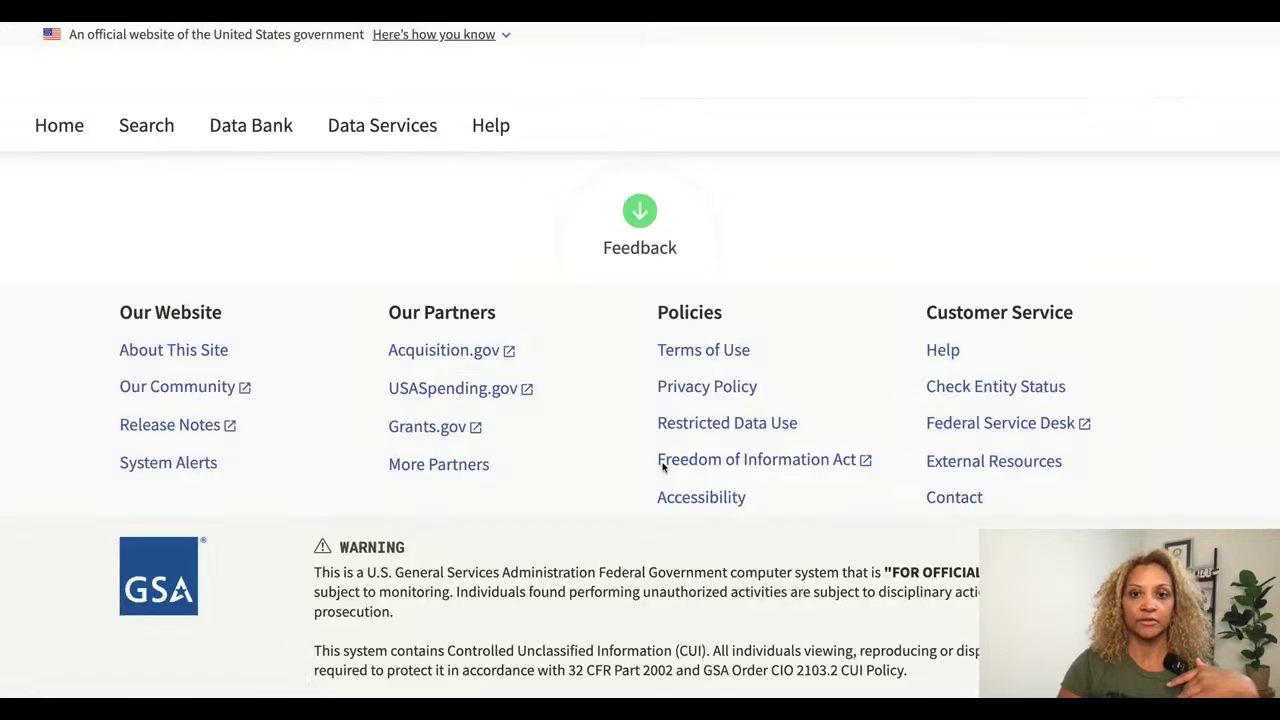
scroll(666, 246, "down", 7)
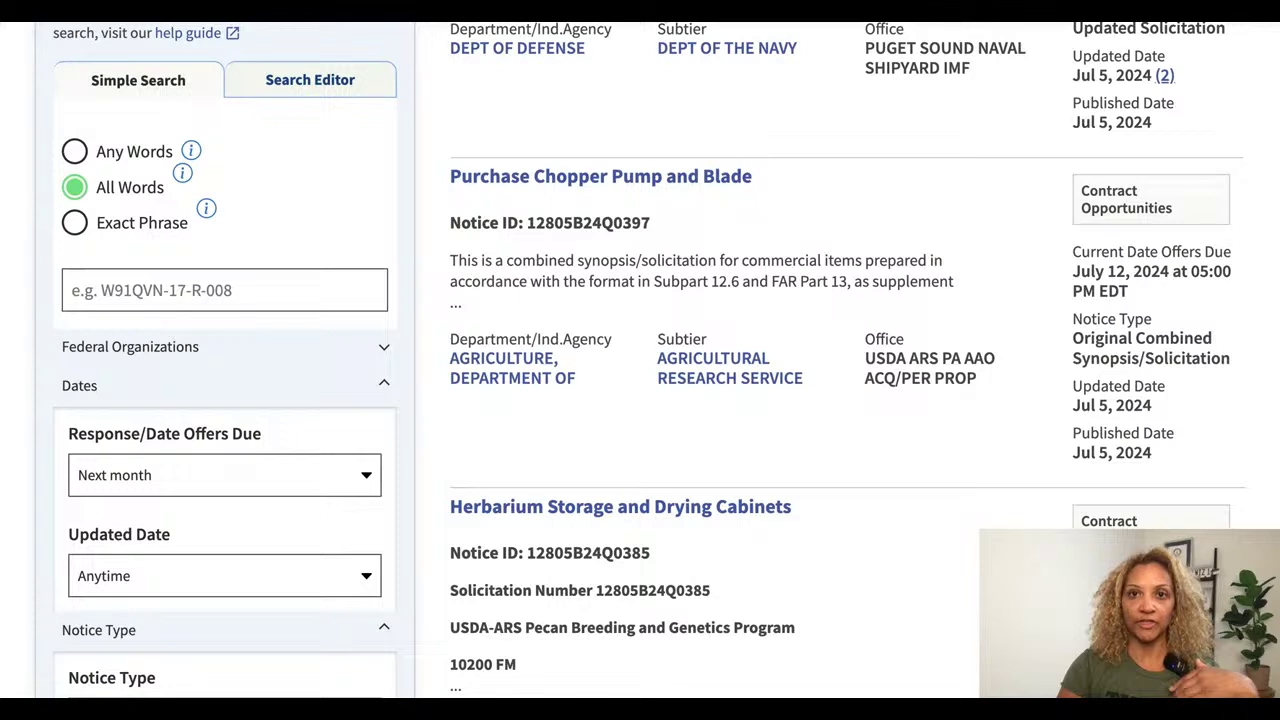
scroll(588, 464, "down", 6)
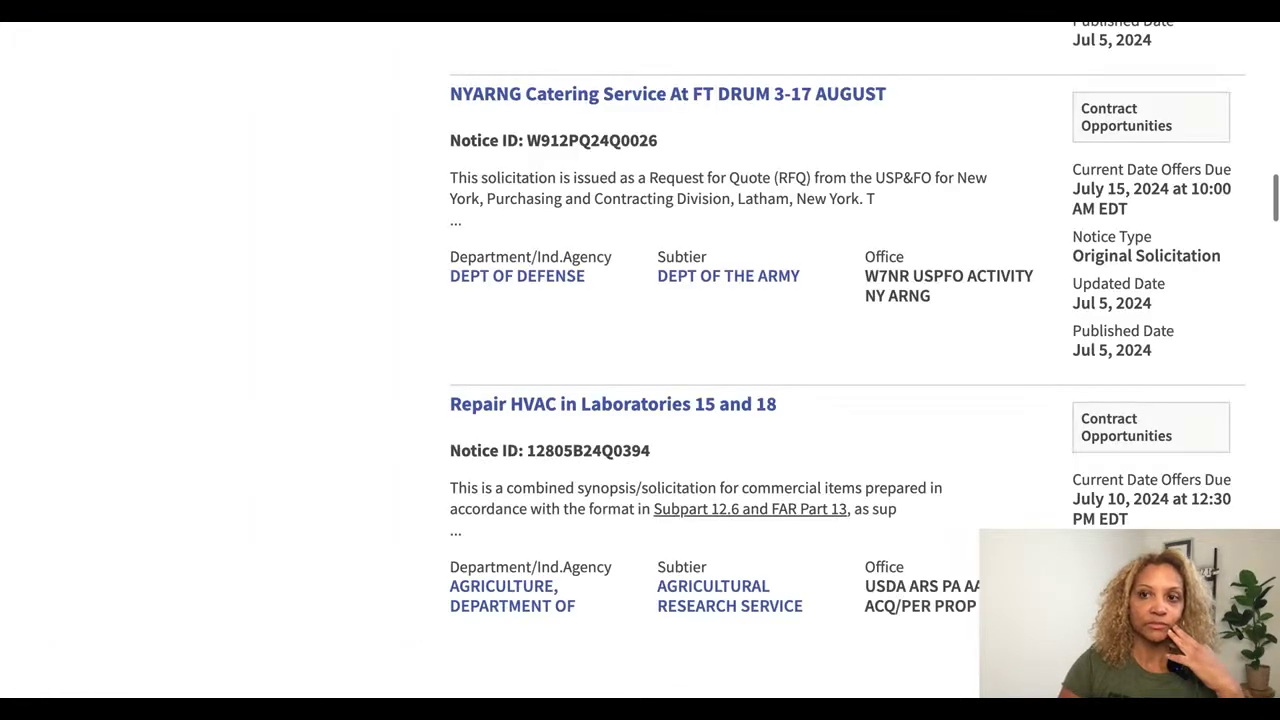
scroll(588, 464, "down", 4)
scroll(588, 464, "up", 1)
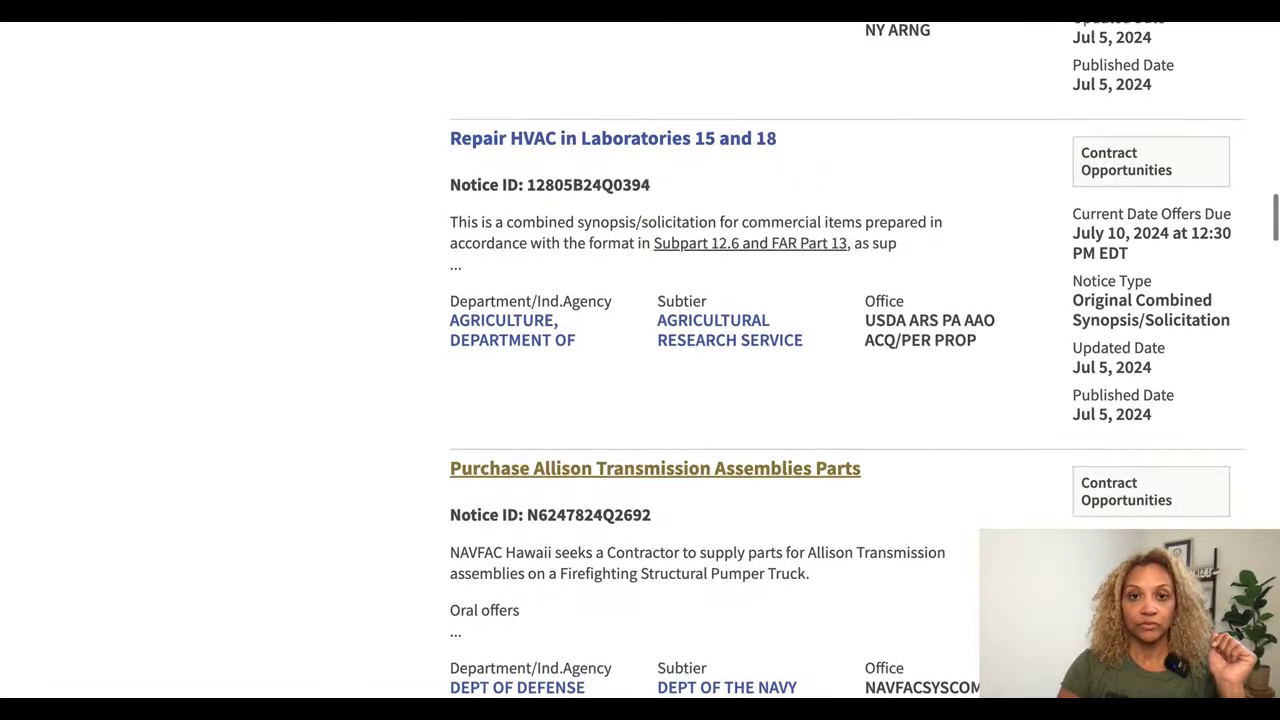
scroll(588, 464, "up", 1)
scroll(640, 360, "up", 1)
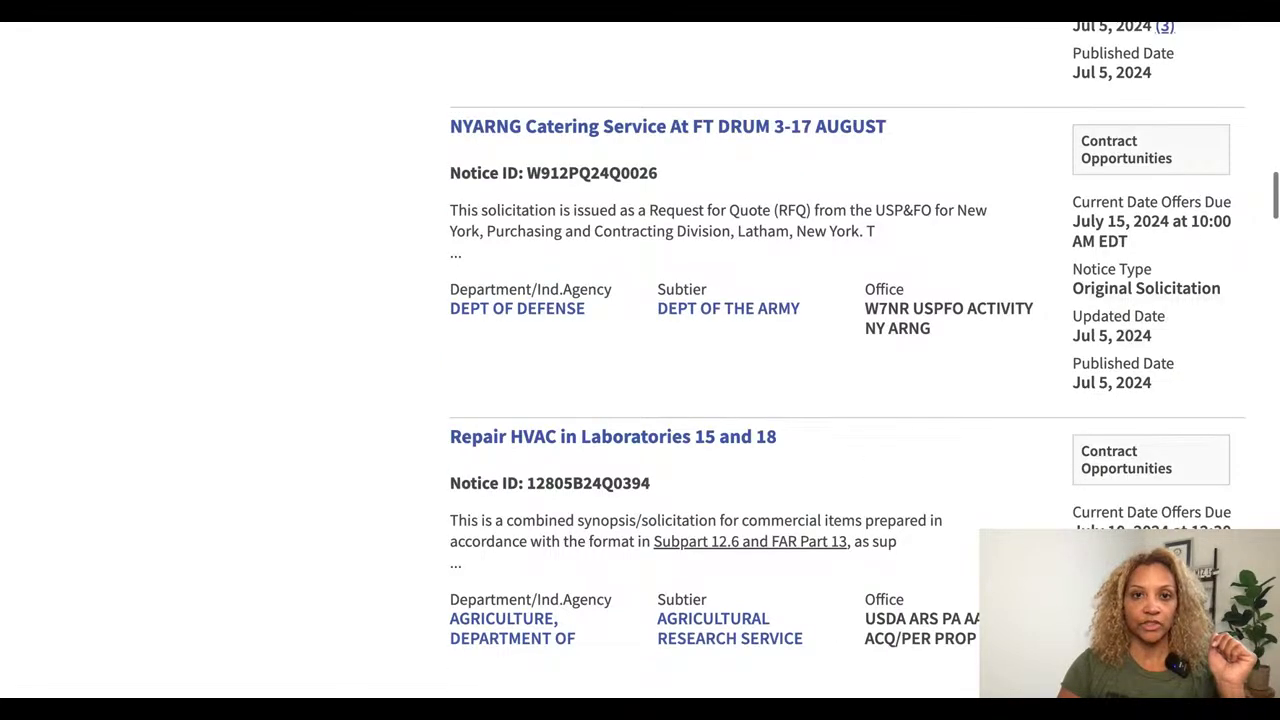
left_click(613, 436)
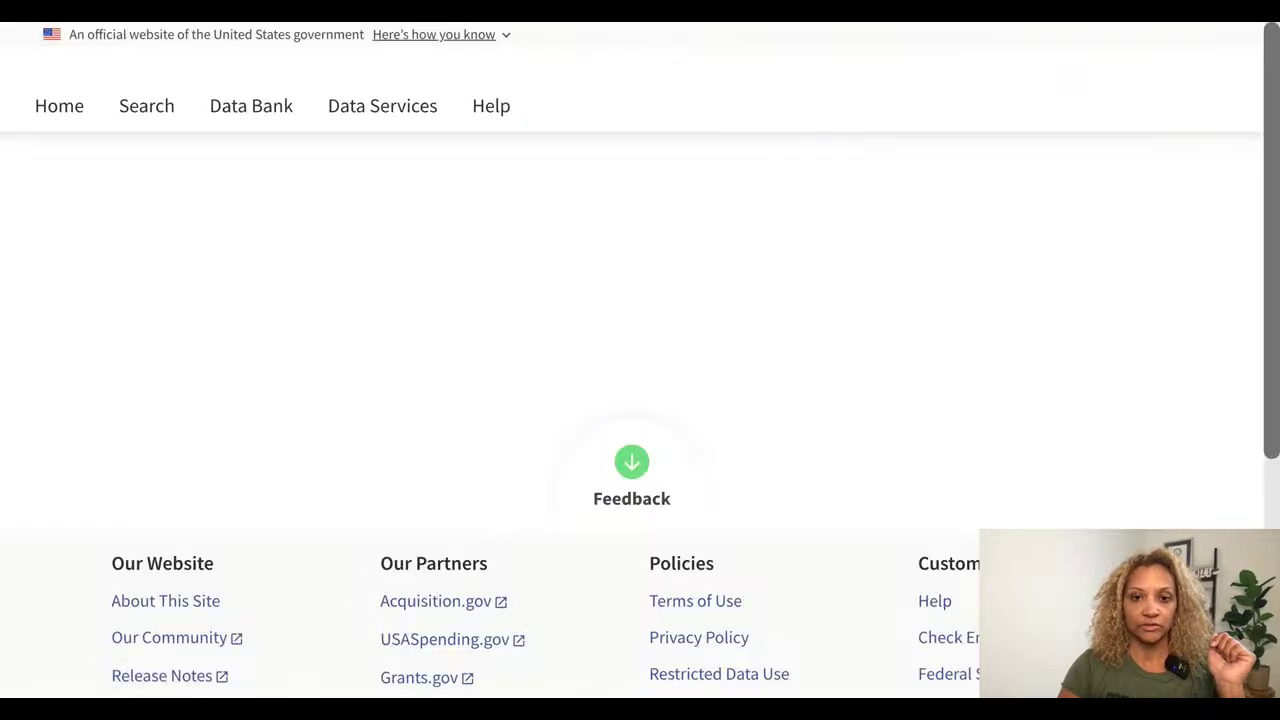
Step: Review the HVAC repair solicitation's general information, classification, description and attachments
scroll(640, 360, "down", 5)
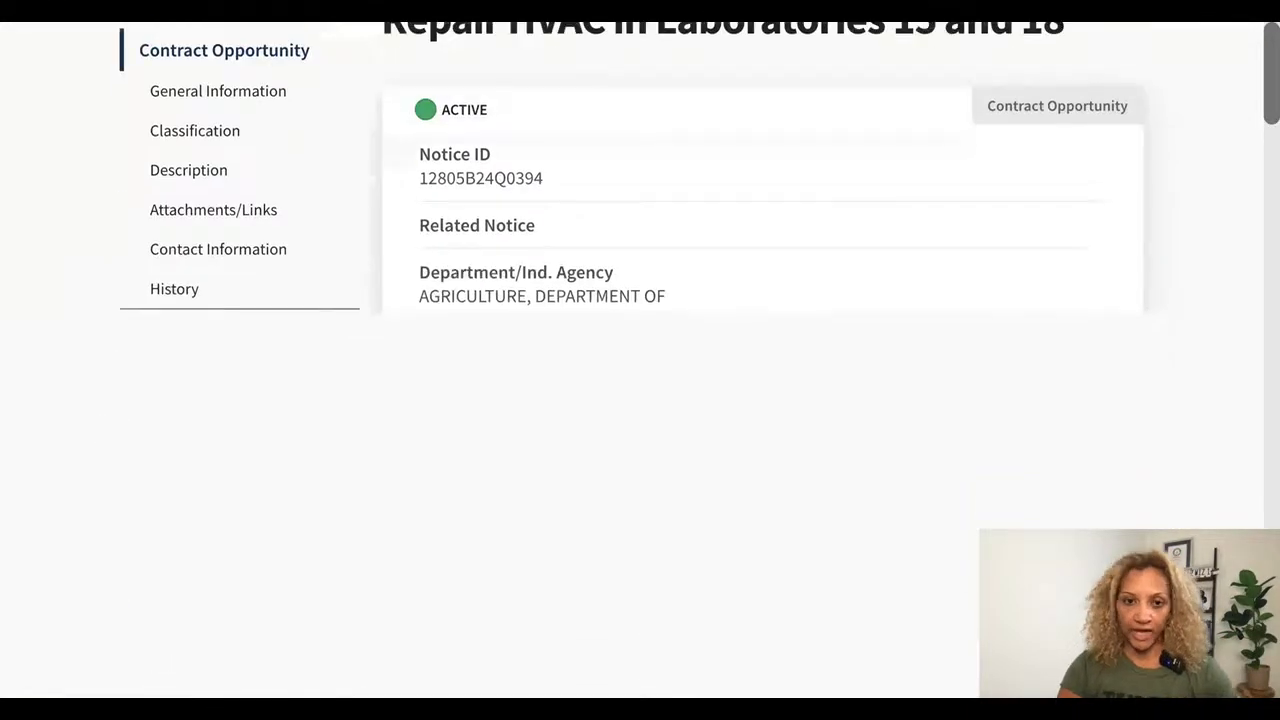
scroll(640, 360, "down", 3)
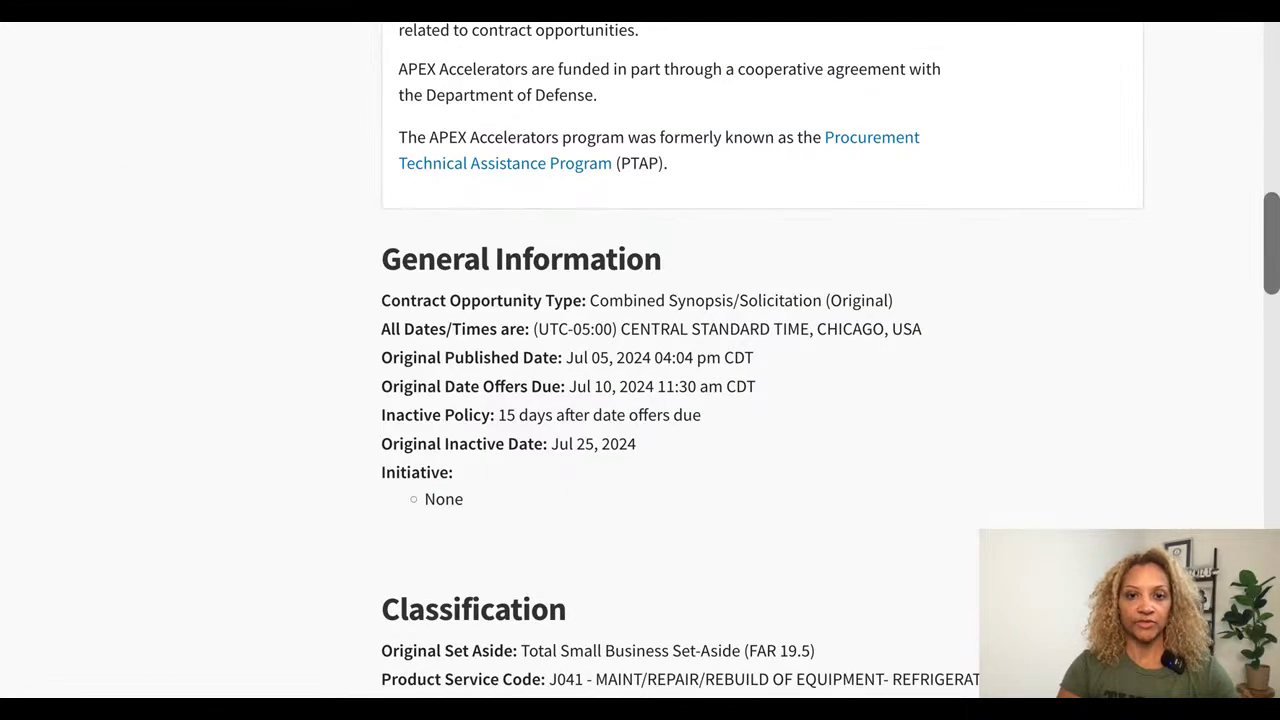
scroll(640, 360, "down", 3)
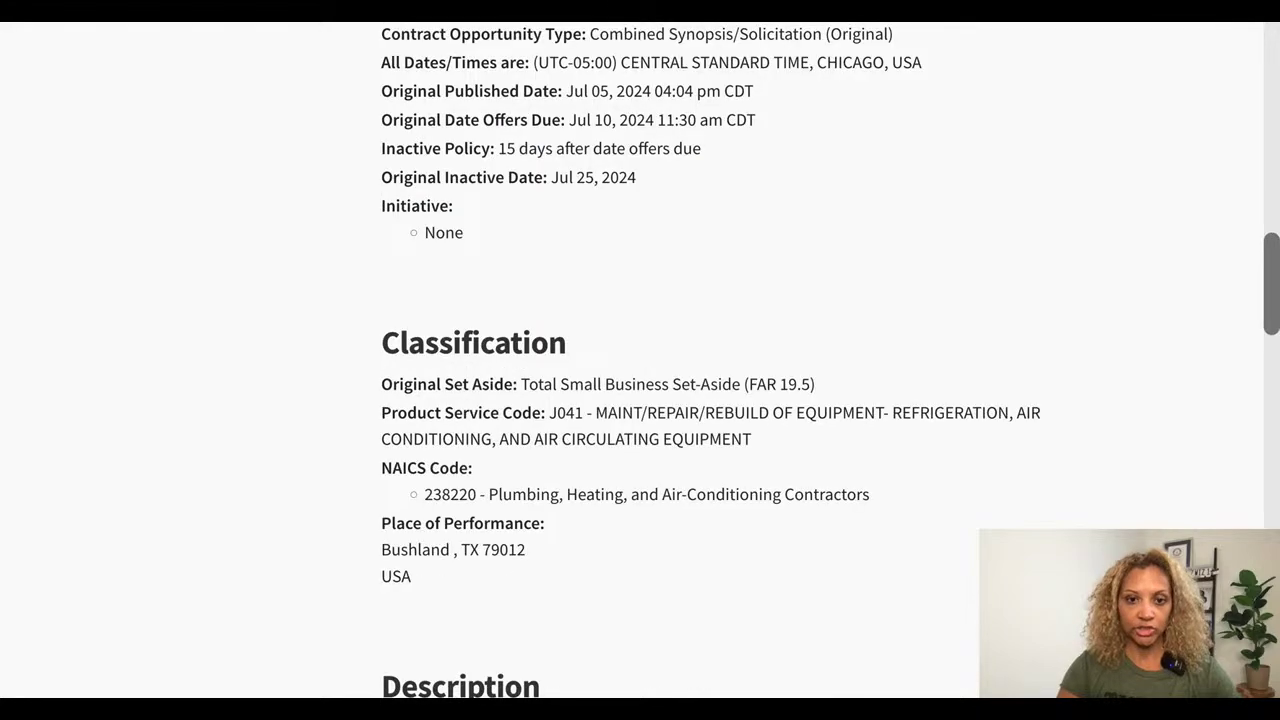
scroll(640, 360, "down", 3)
scroll(640, 360, "up", 3)
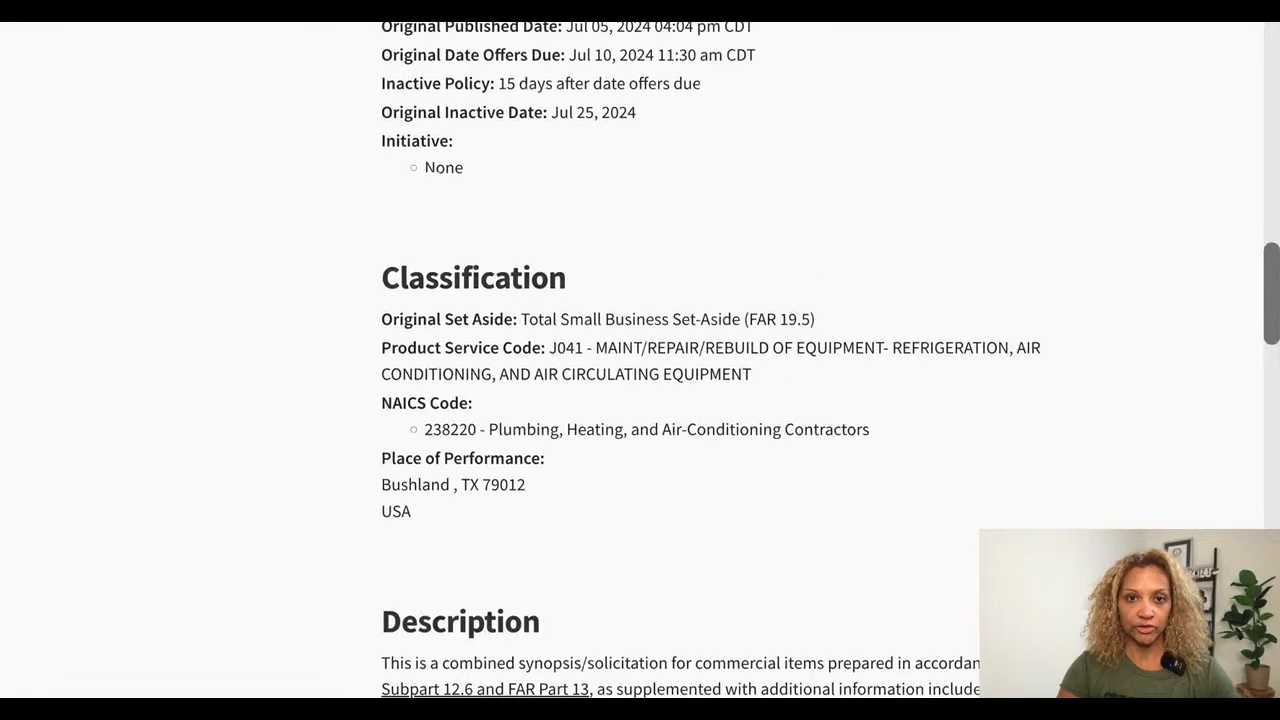
scroll(670, 319, "up", 1)
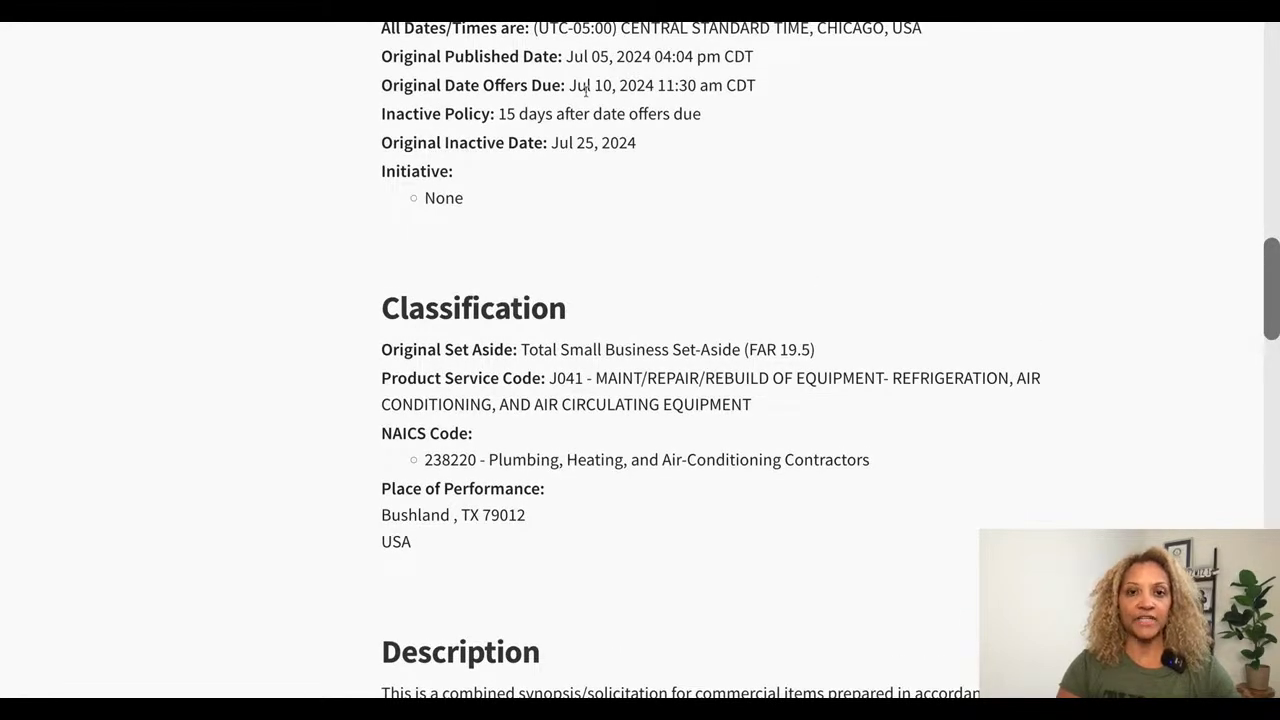
scroll(601, 347, "down", 9)
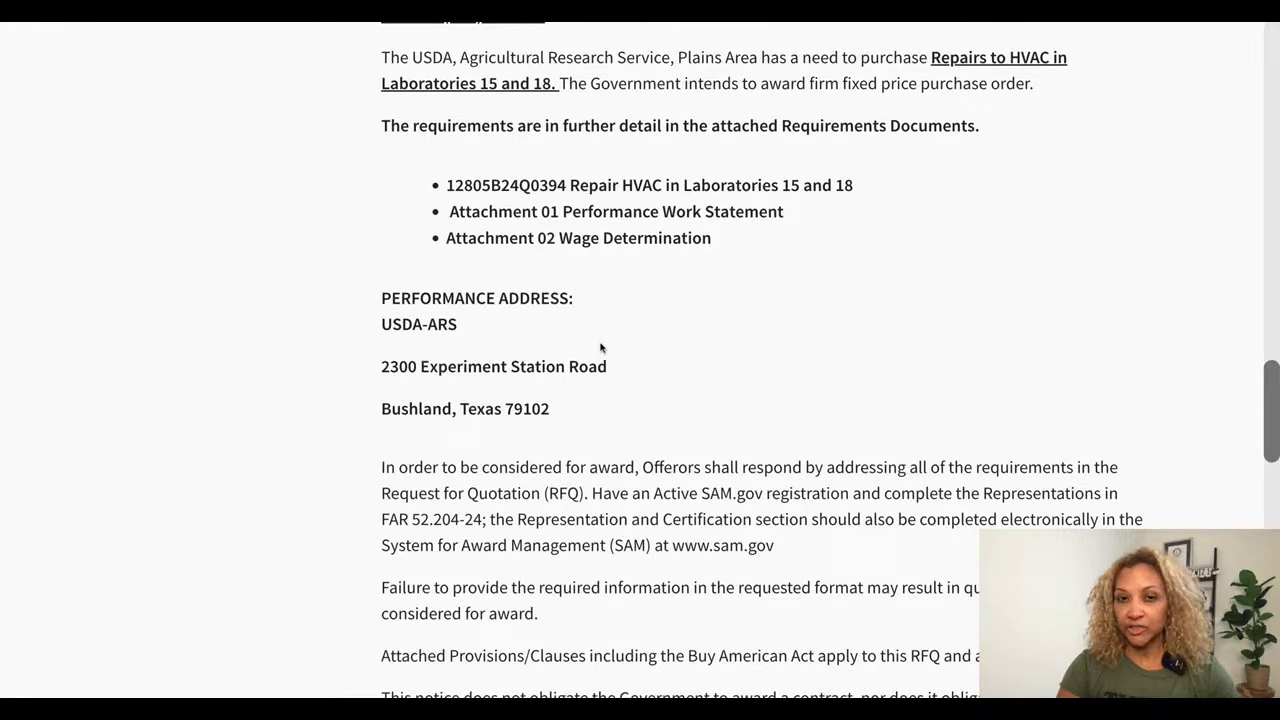
scroll(601, 347, "up", 2)
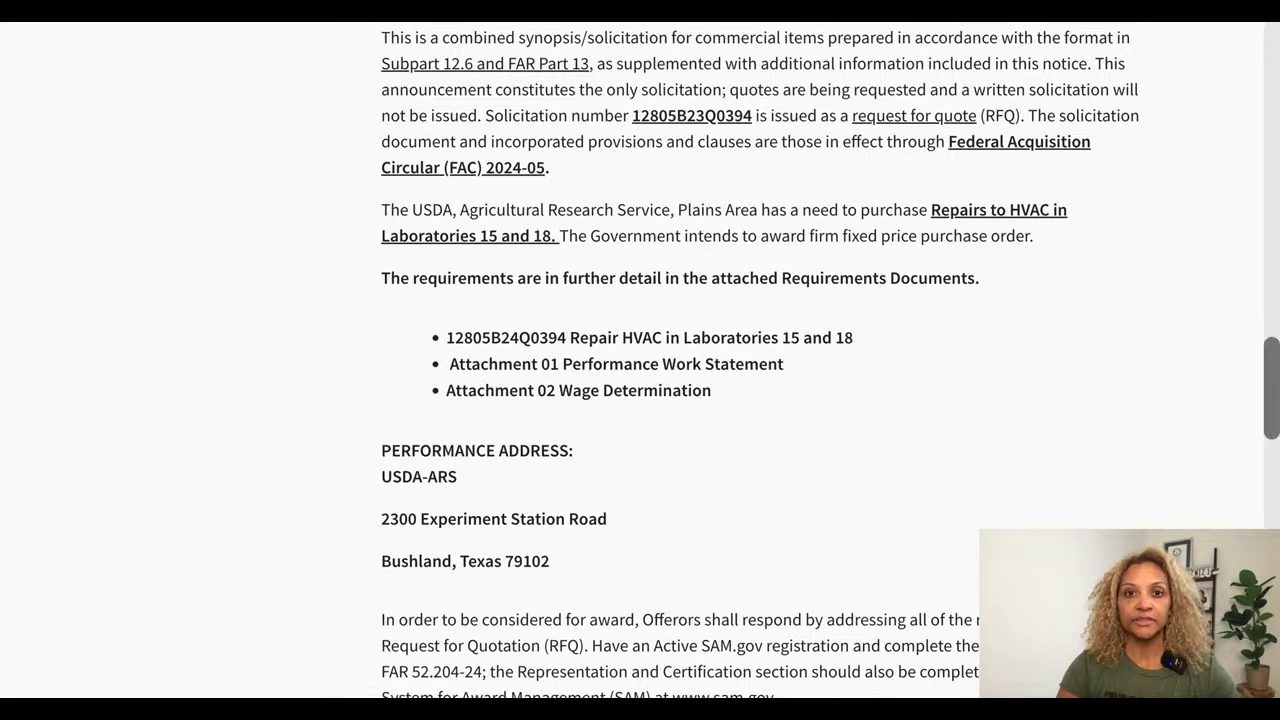
scroll(640, 360, "up", 1)
scroll(640, 360, "down", 10)
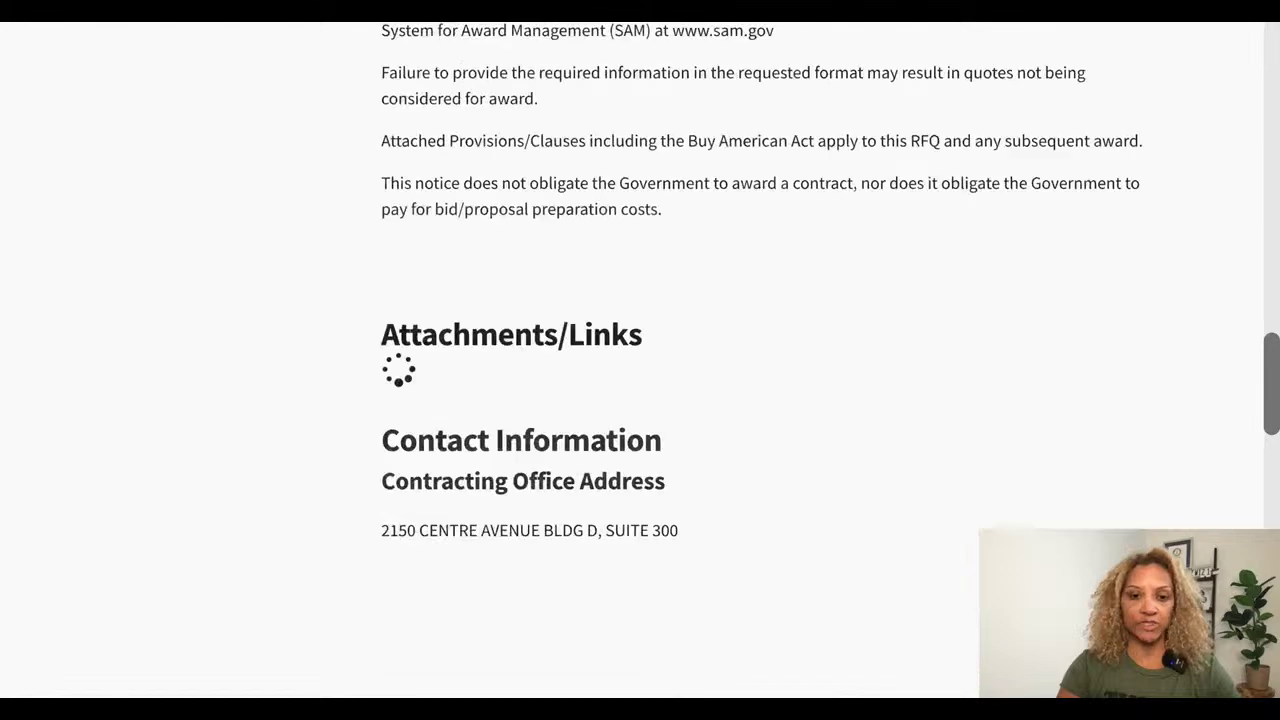
scroll(760, 360, "down", 4)
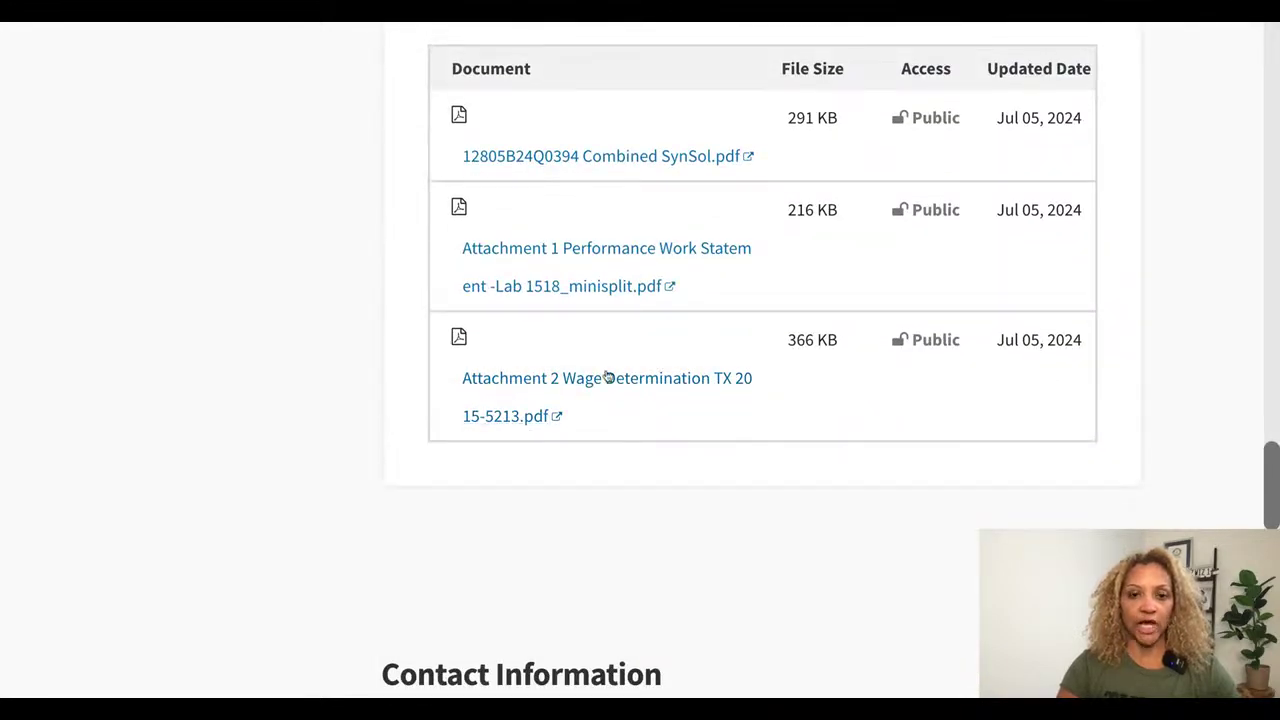
scroll(597, 458, "down", 1)
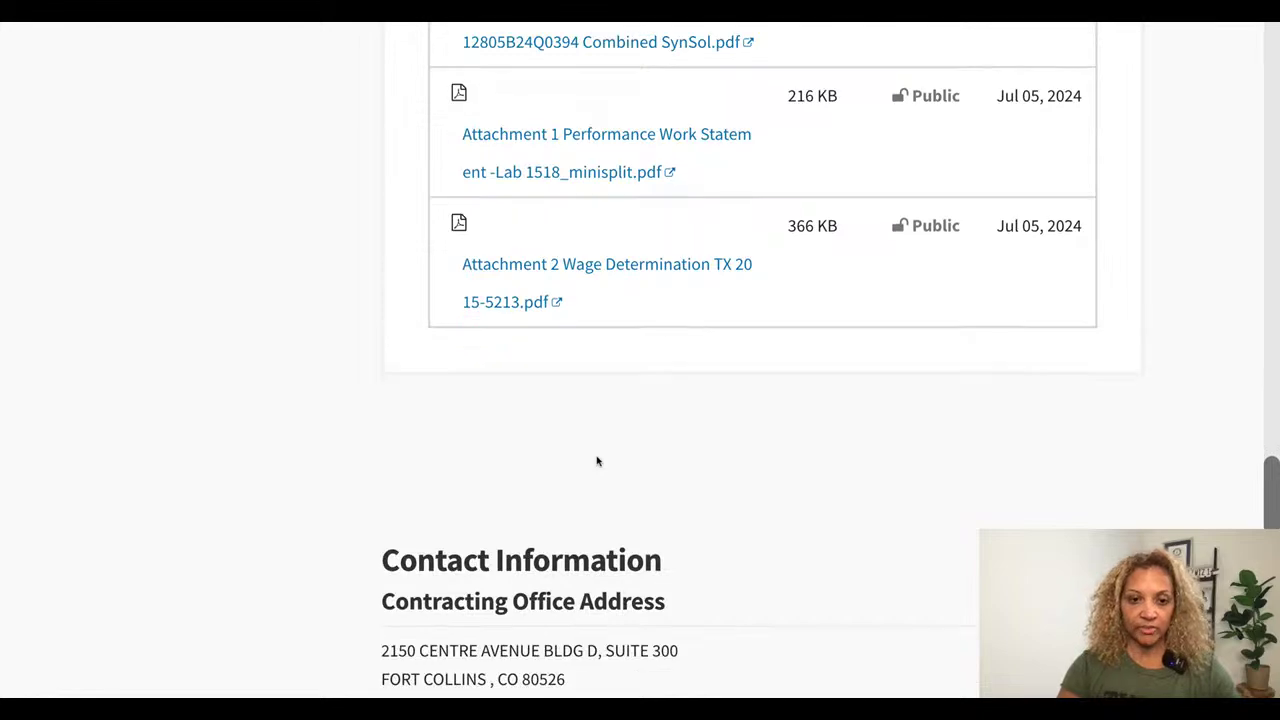
Step: Review the HVAC solicitation's contact information, history, and the description's Buy American Act clause
scroll(597, 458, "down", 4)
scroll(640, 360, "down", 4)
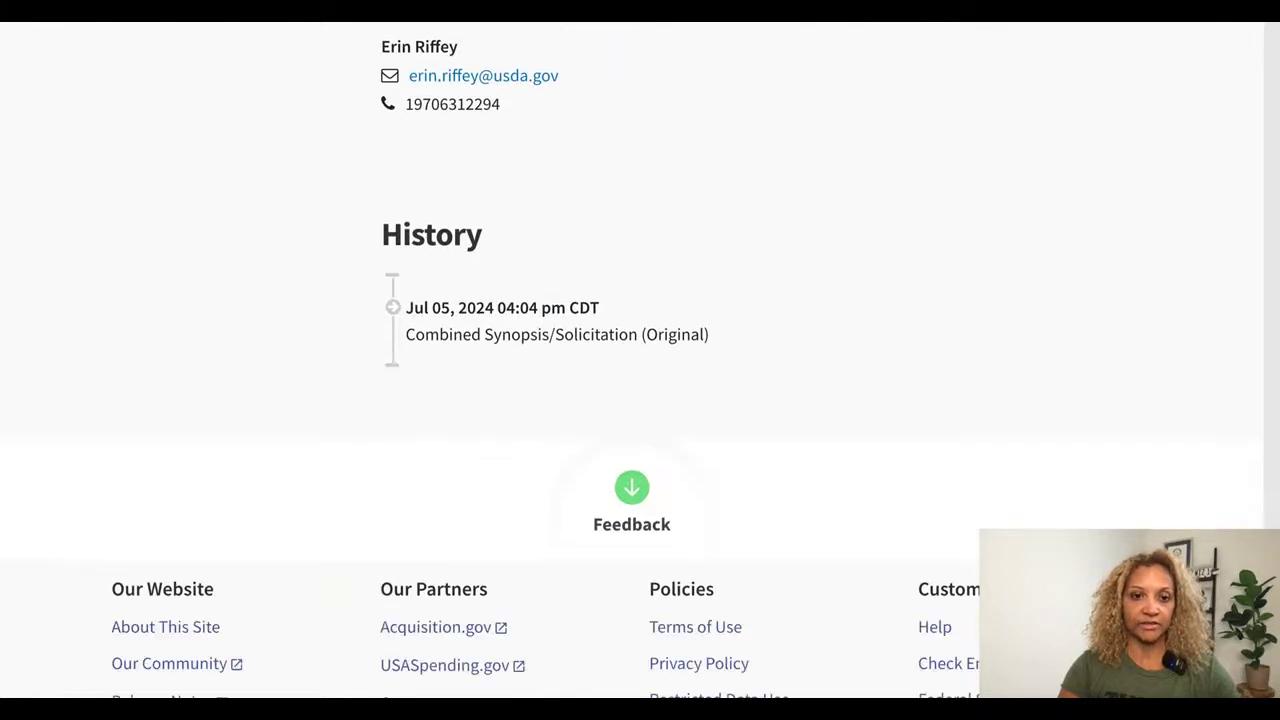
scroll(640, 360, "up", 7)
scroll(640, 360, "up", 5)
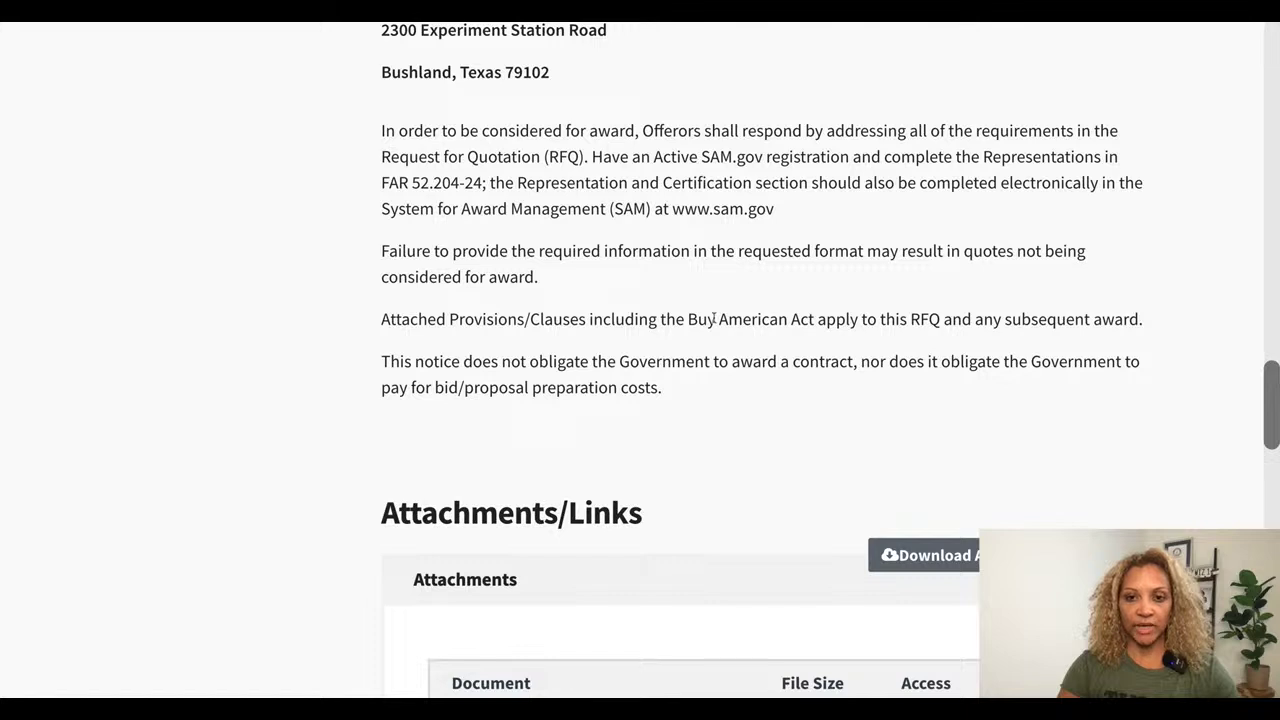
left_click_drag(715, 318, 917, 318)
scroll(794, 473, "down", 4)
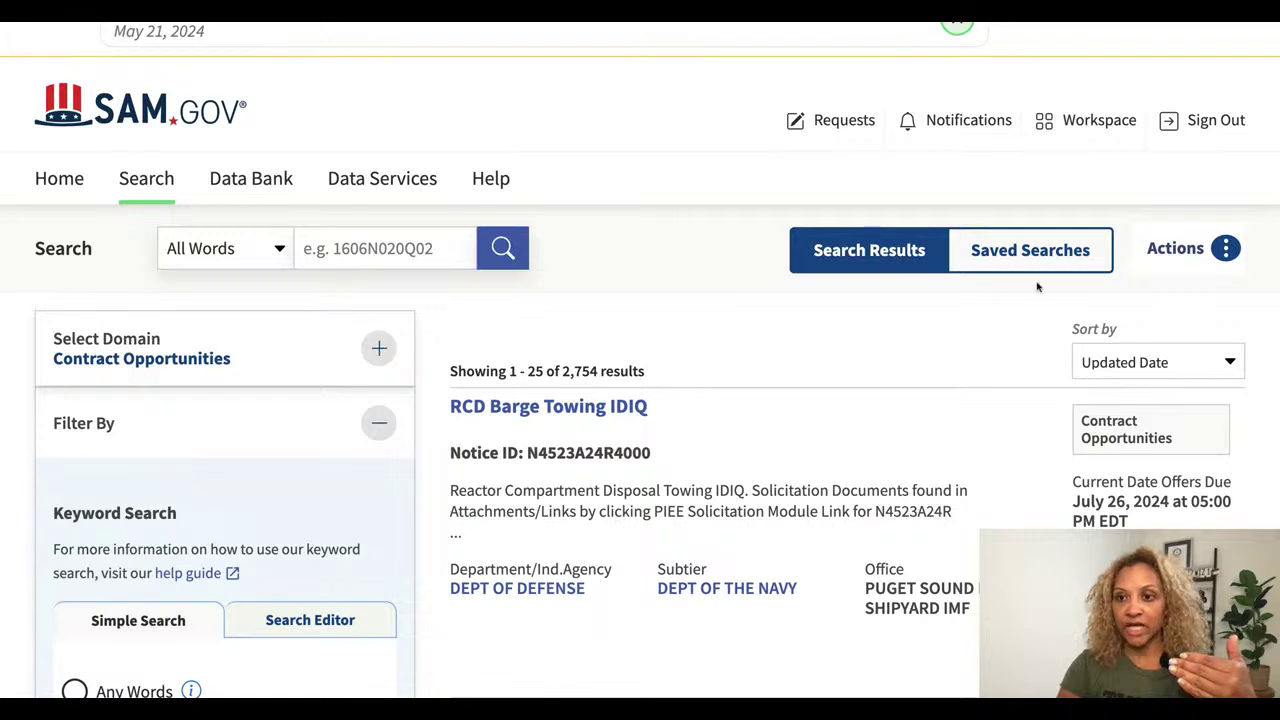
left_click(1224, 248)
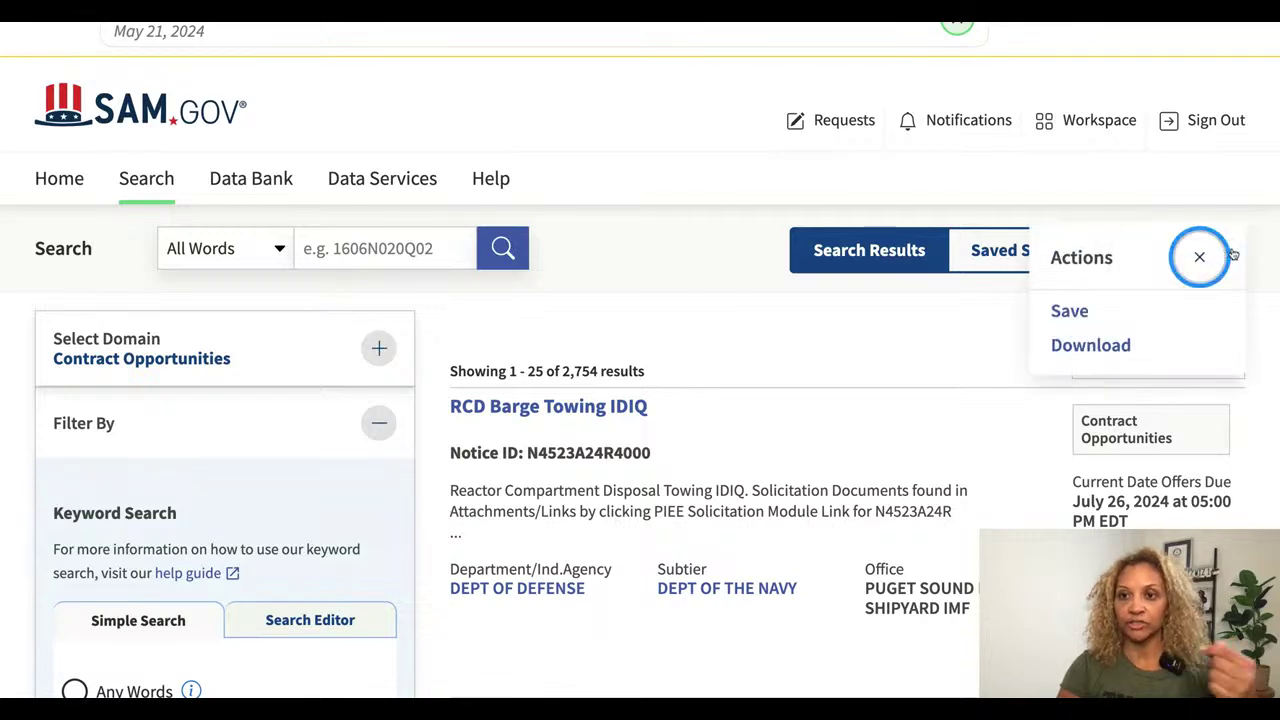
left_click(1100, 345)
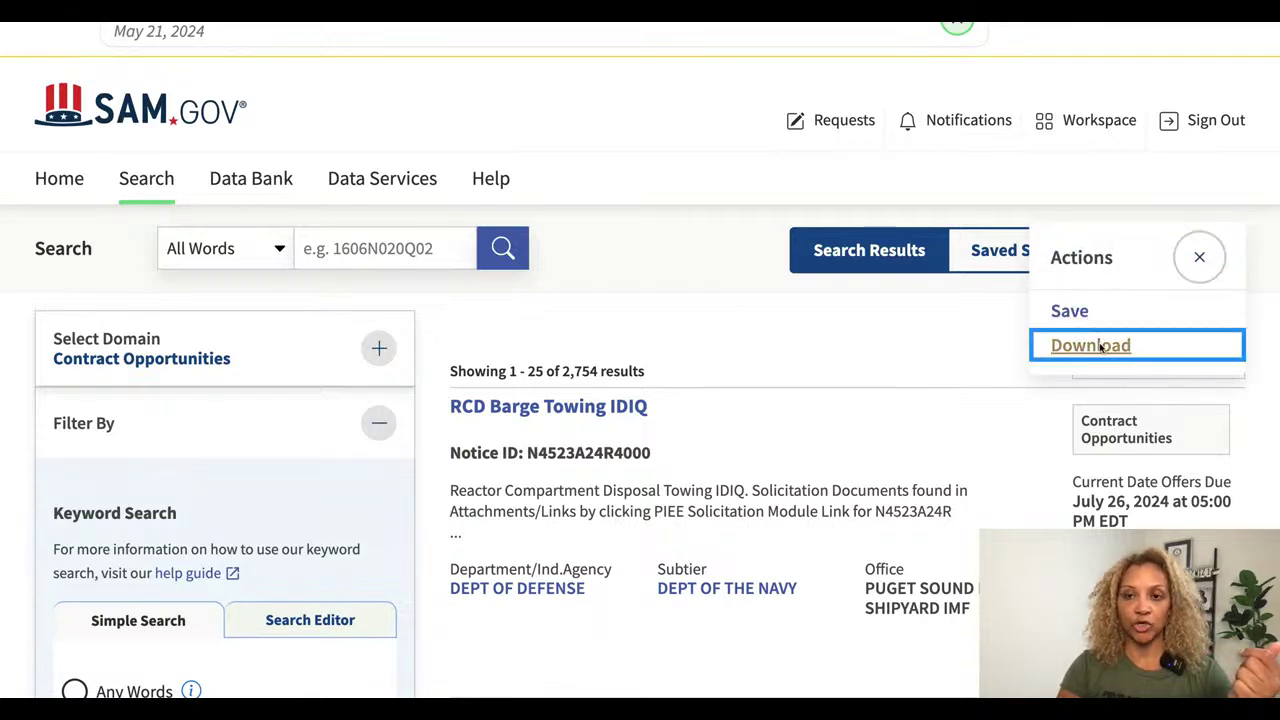
left_click(340, 281)
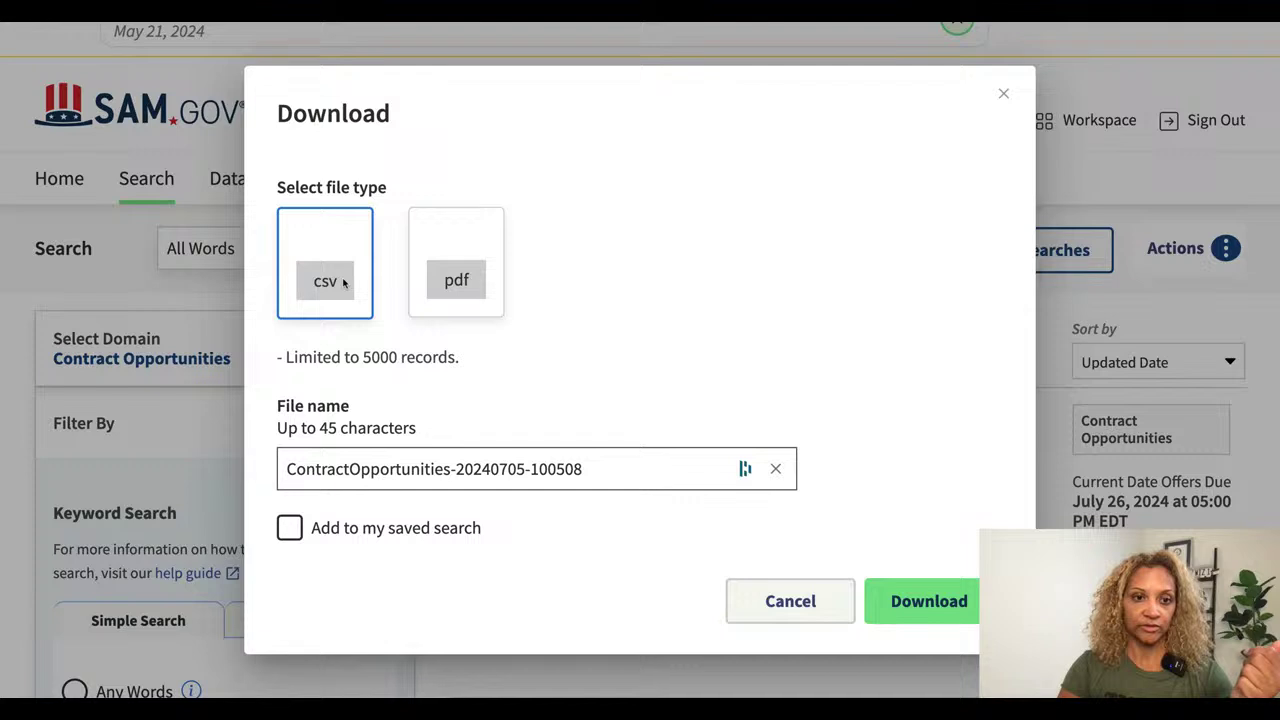
left_click(328, 468)
left_click(905, 416)
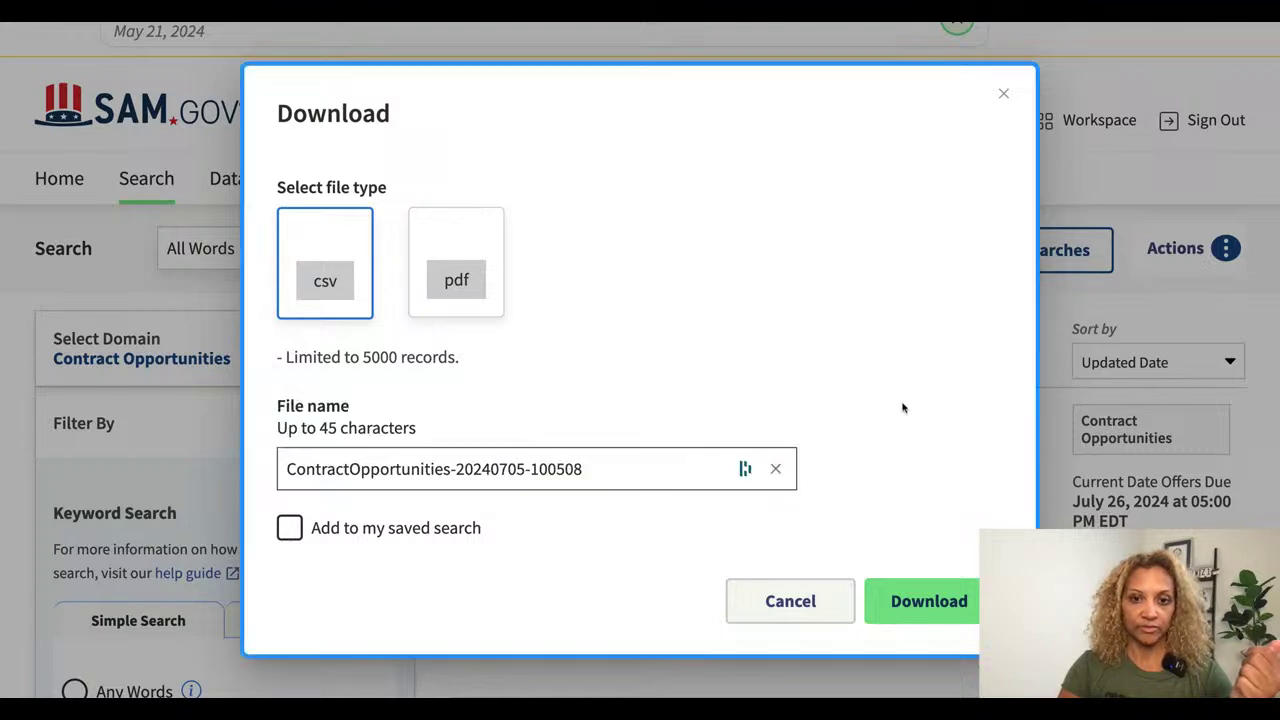
left_click(903, 603)
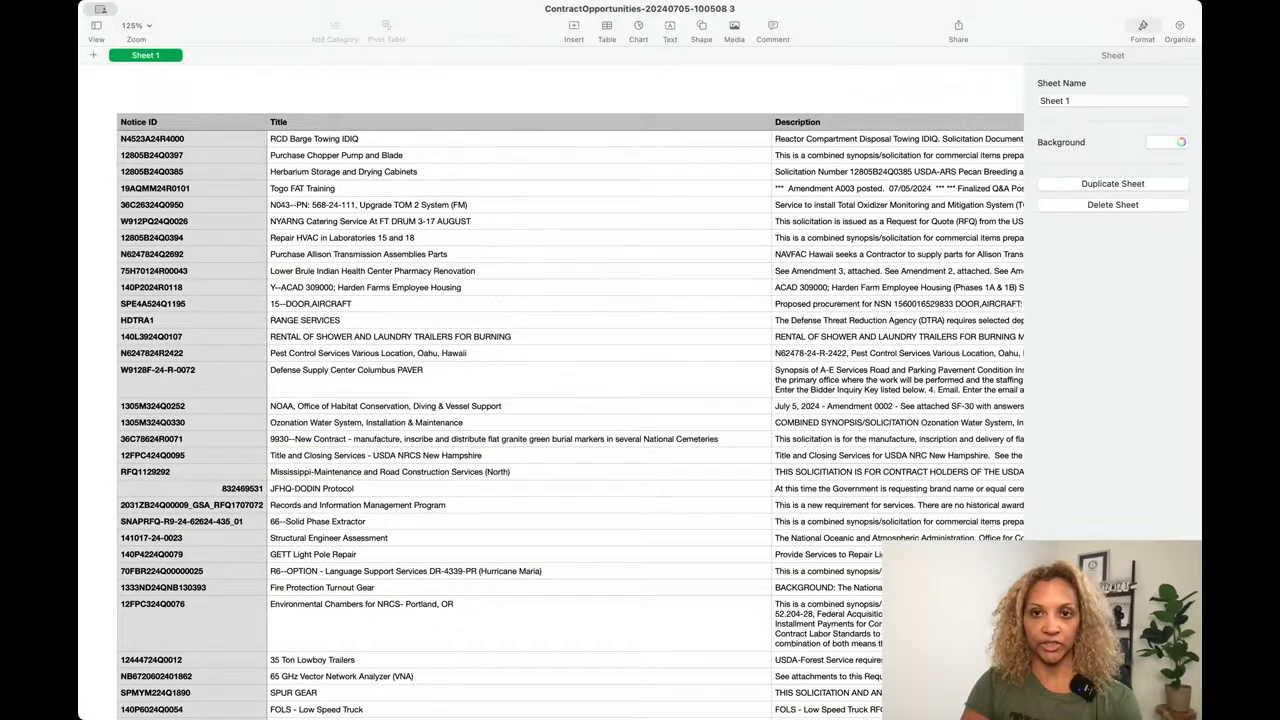
Step: Examine the downloaded opportunities spreadsheet in Numbers, from title and description through contact, award, PSC and set-aside columns
scroll(620, 307, "right", 3)
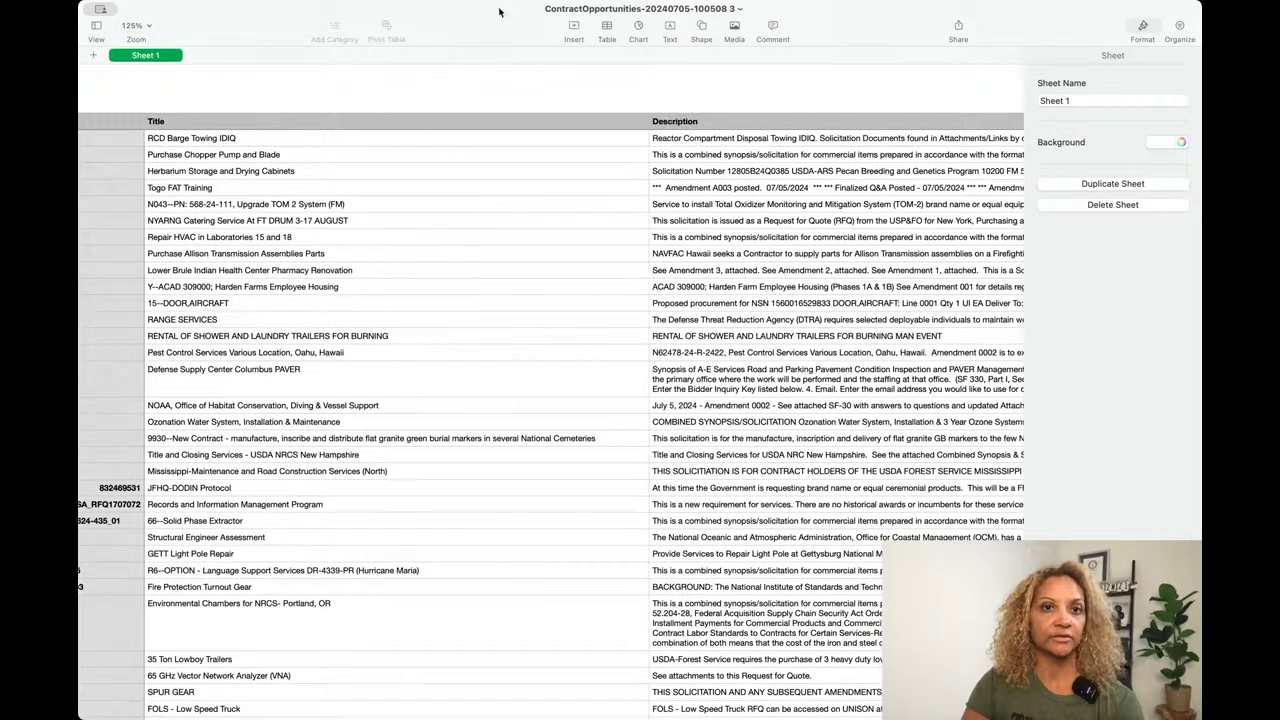
scroll(444, 320, "down", 2)
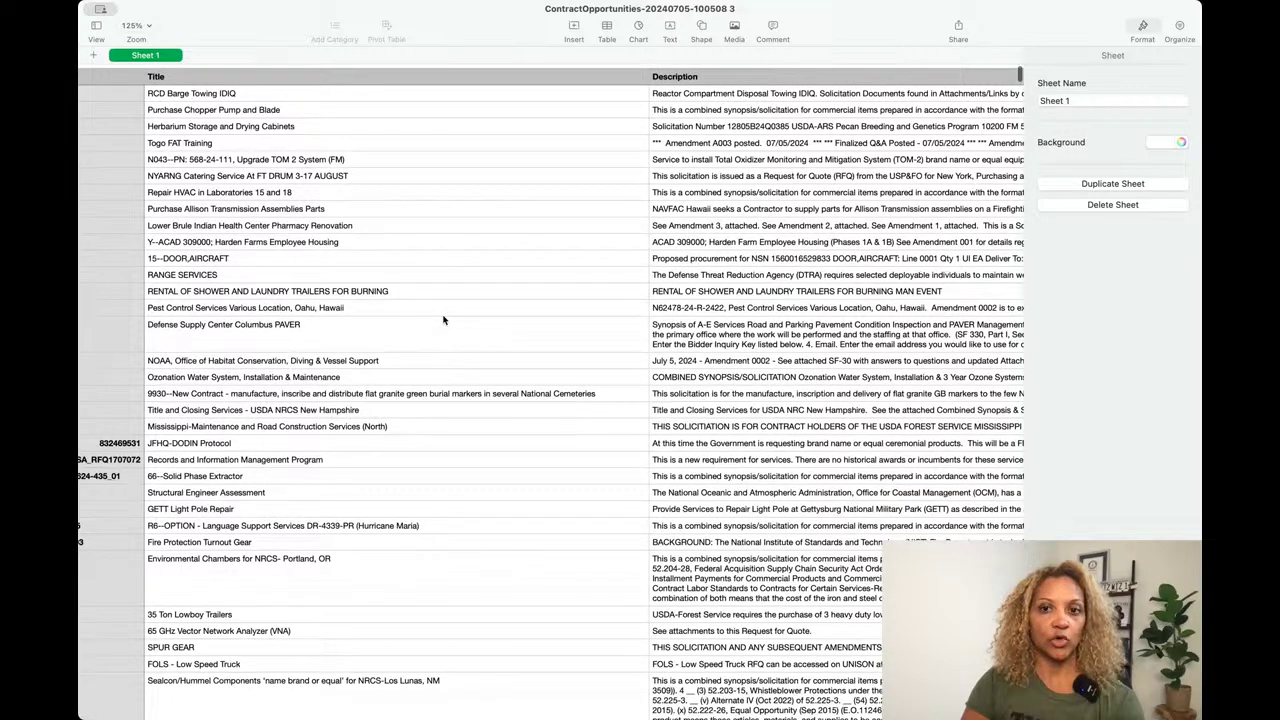
scroll(444, 320, "down", 10)
scroll(444, 320, "up", 15)
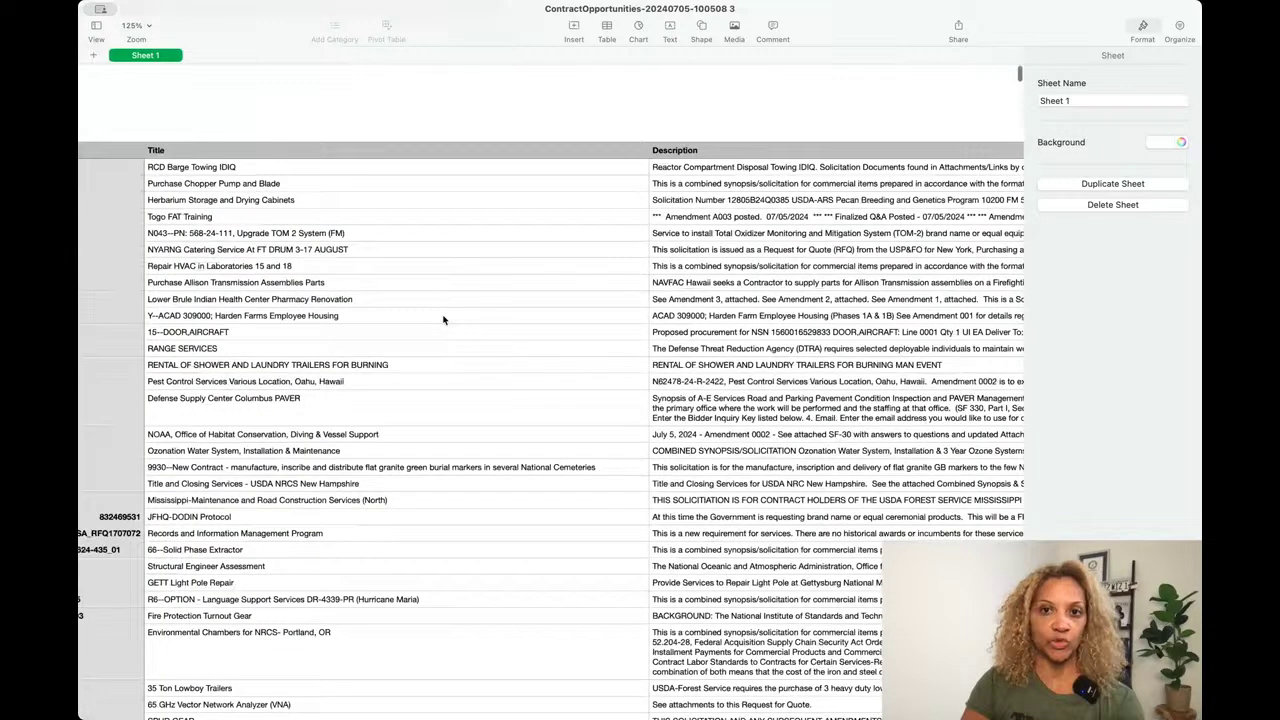
scroll(444, 320, "right", 15)
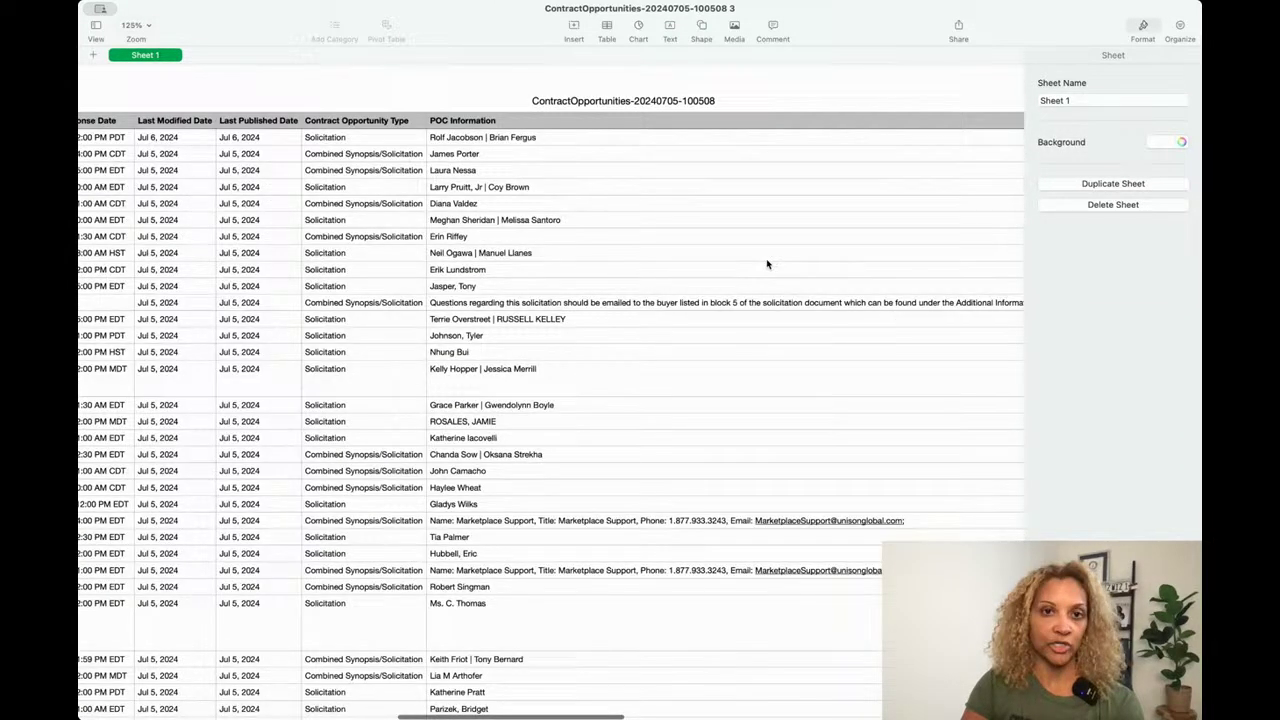
scroll(767, 264, "right", 20)
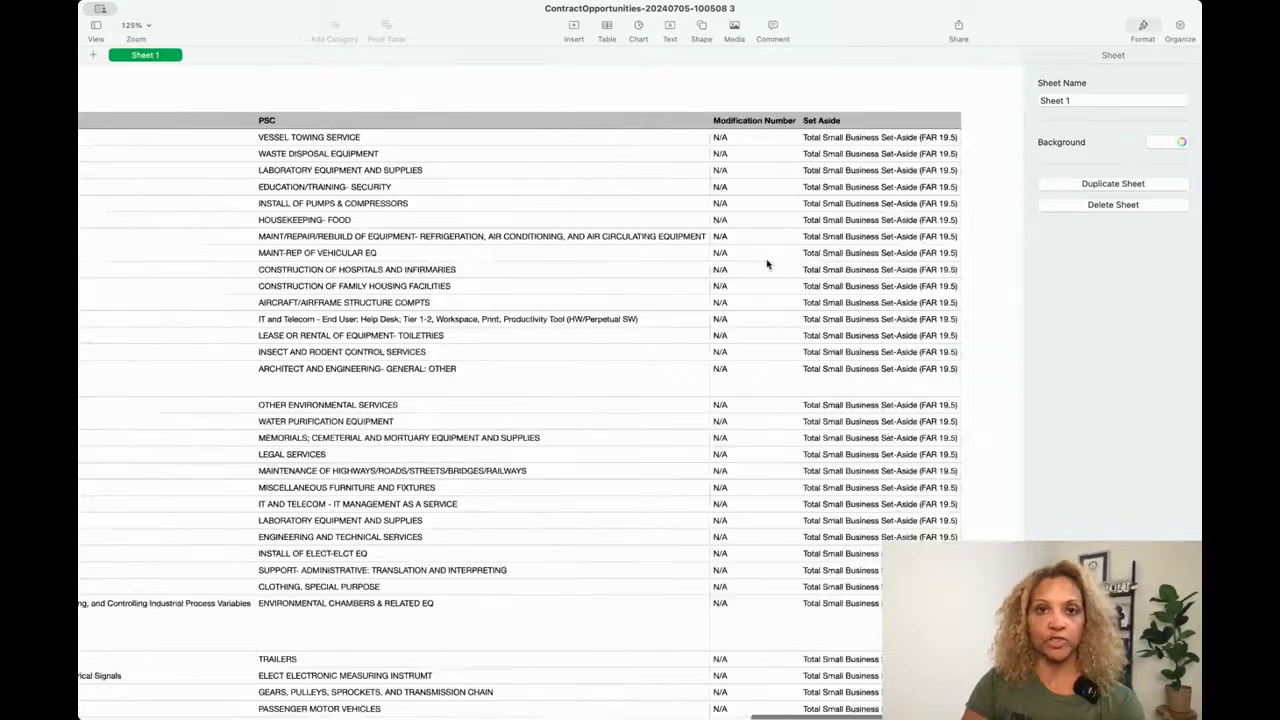
scroll(767, 264, "left", 10)
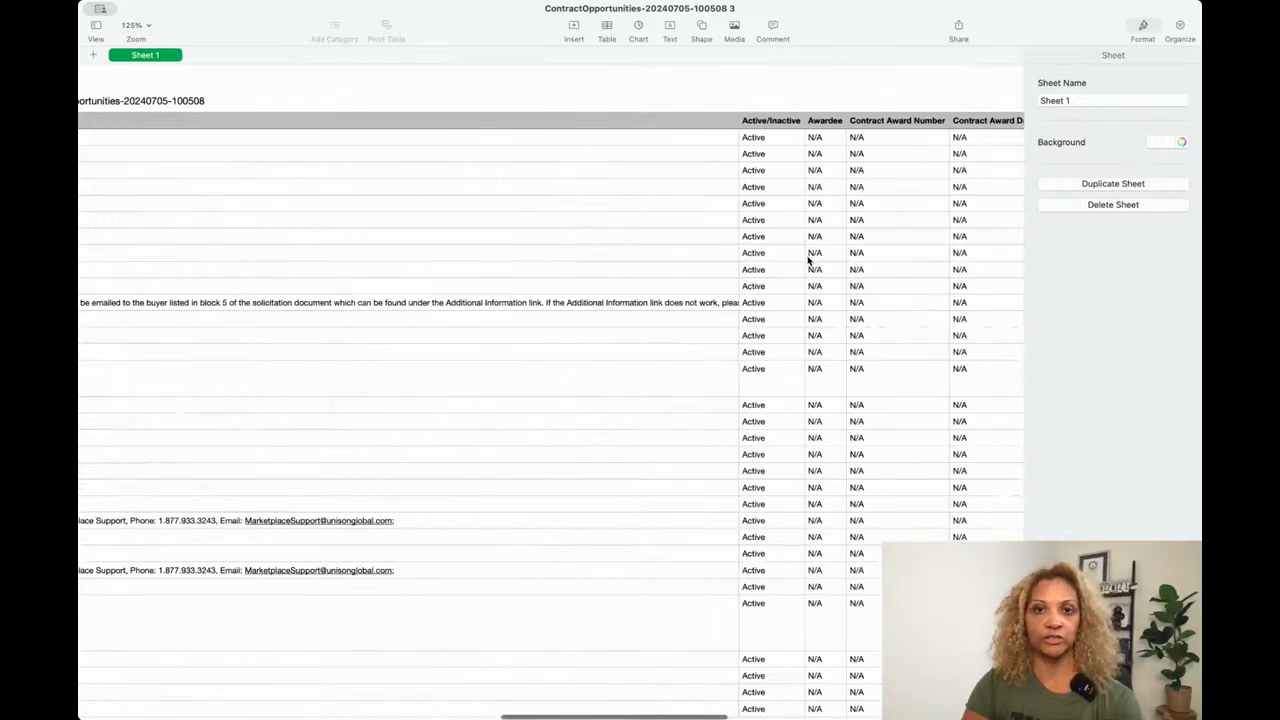
scroll(810, 260, "left", 20)
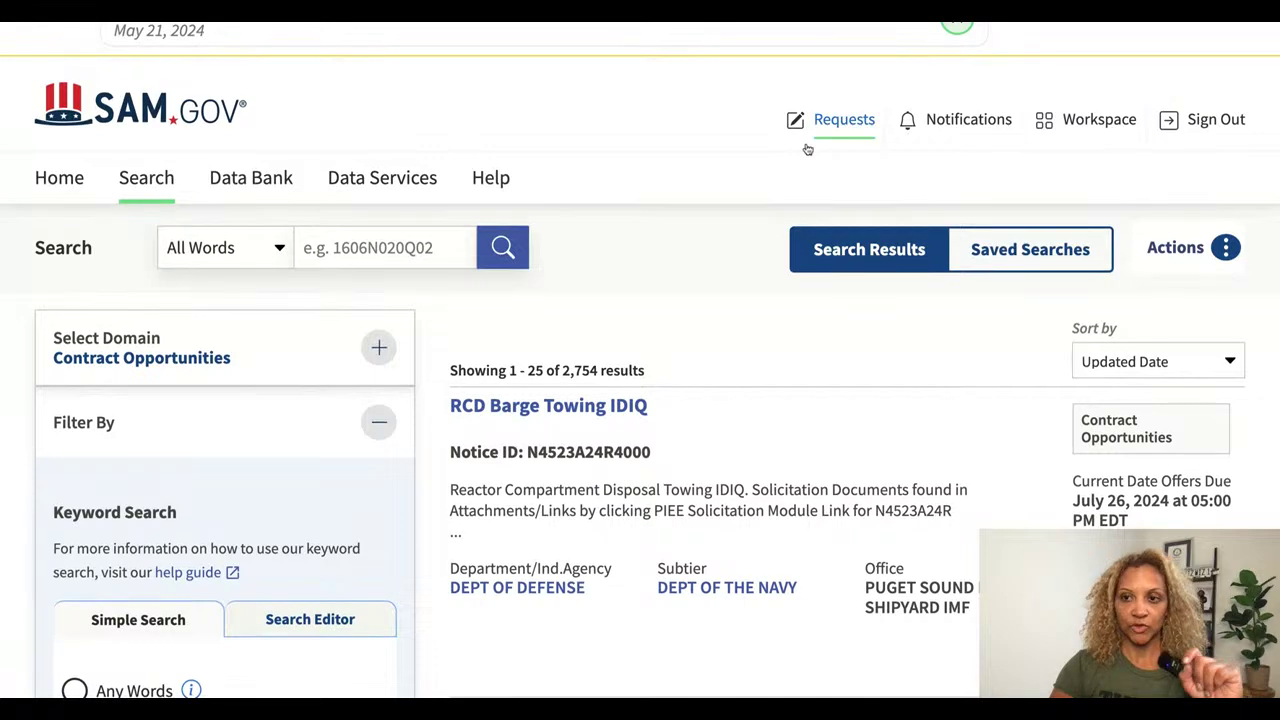
Step: Back on SAM.gov, browse the first page of filtered opportunities, comparing titles, agencies, notice types and offer due dates
scroll(808, 149, "down", 6)
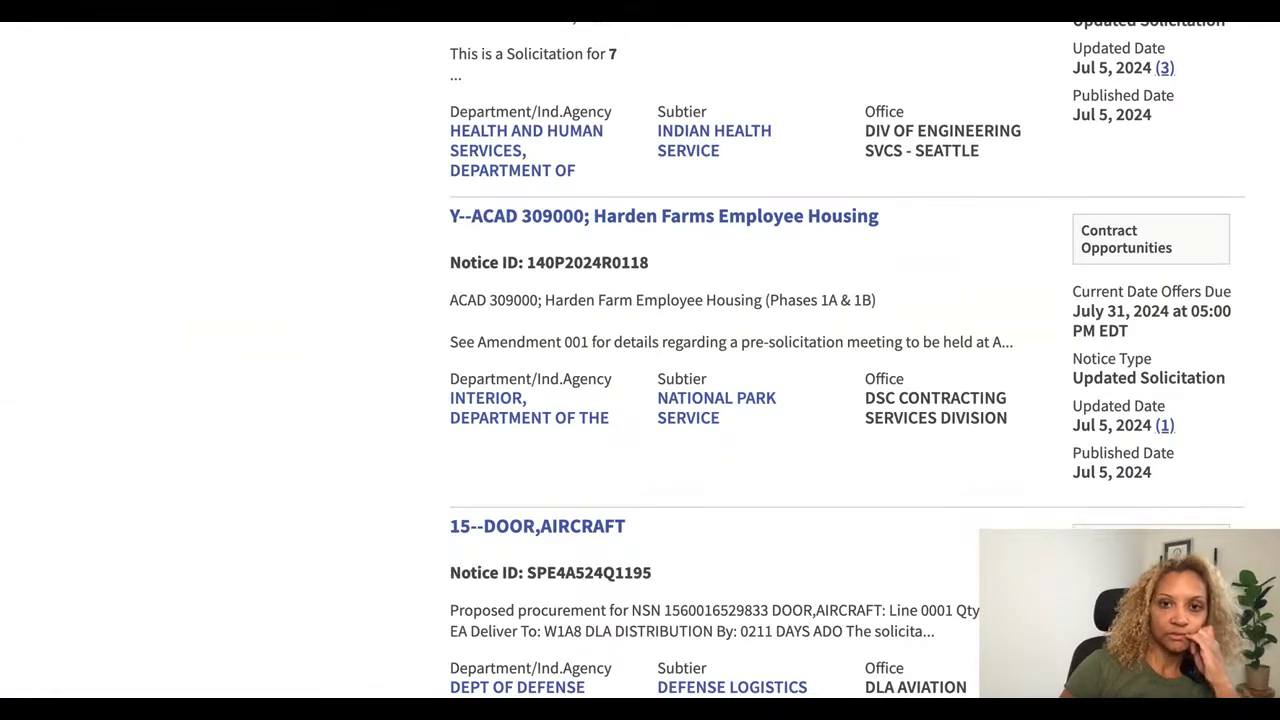
scroll(740, 360, "down", 3)
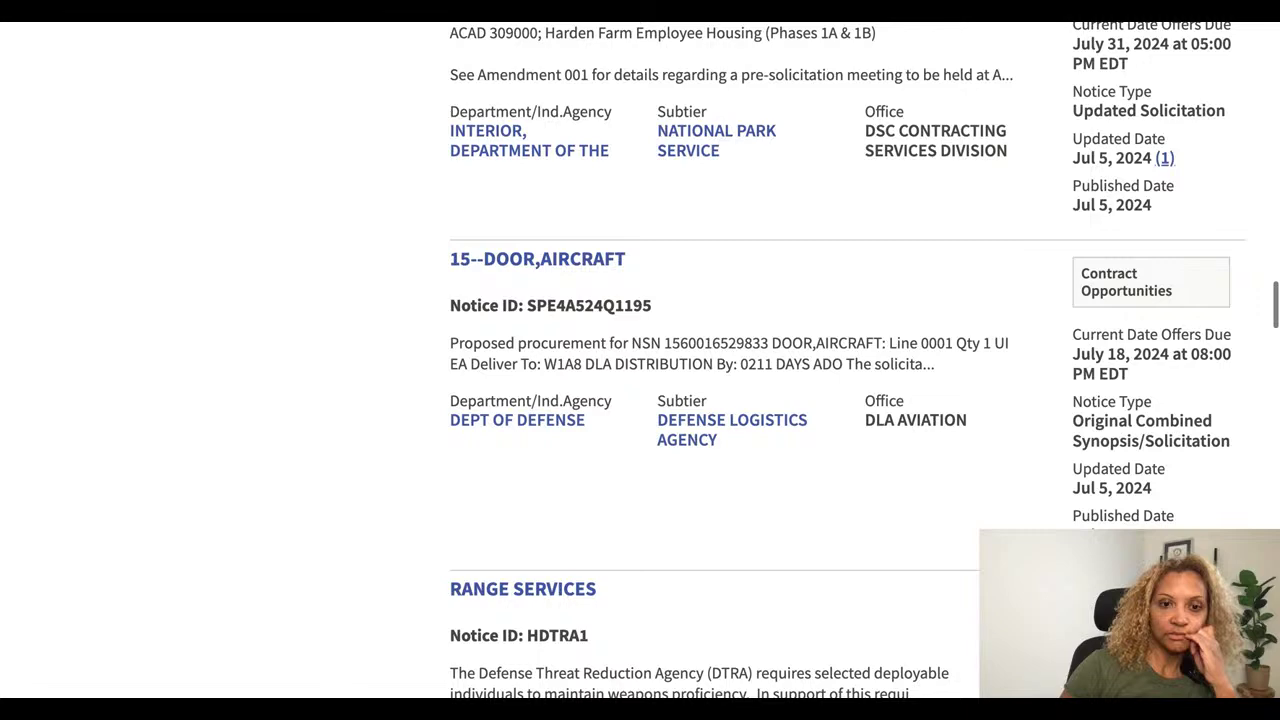
scroll(737, 86, "down", 5)
scroll(737, 86, "up", 6)
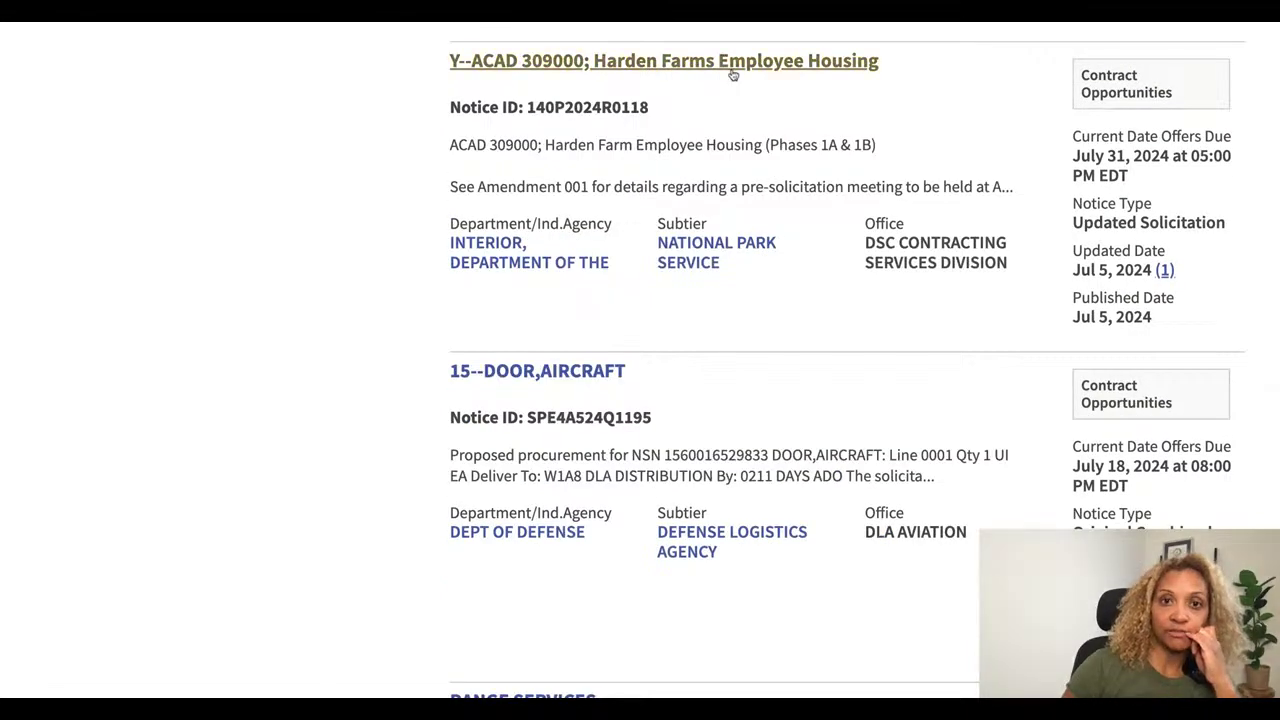
scroll(767, 408, "down", 10)
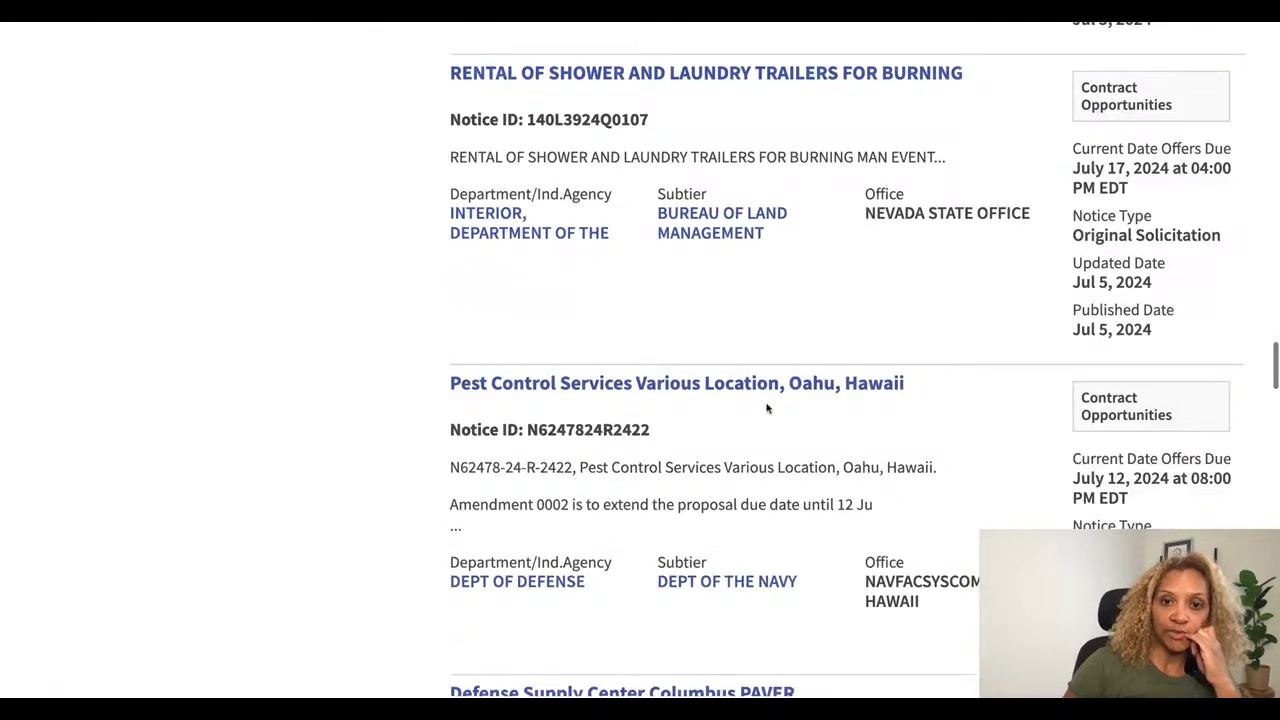
scroll(769, 310, "down", 2)
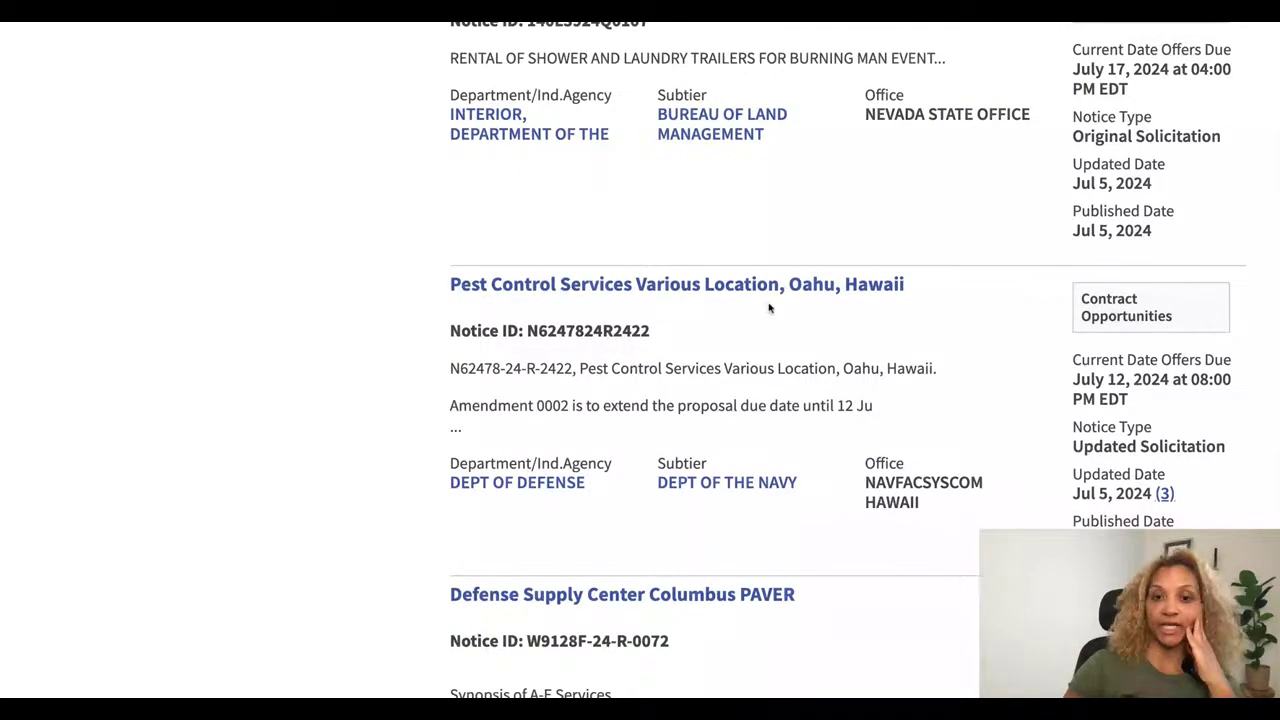
scroll(769, 308, "down", 5)
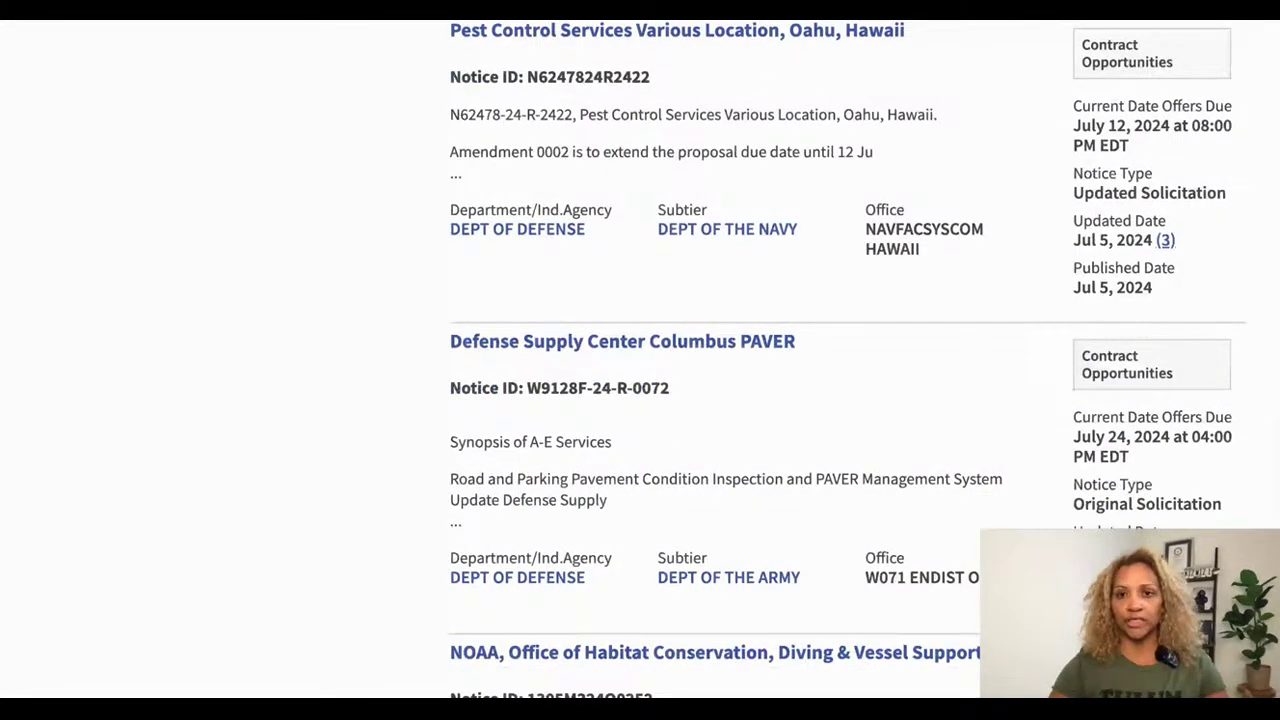
scroll(769, 360, "up", 3)
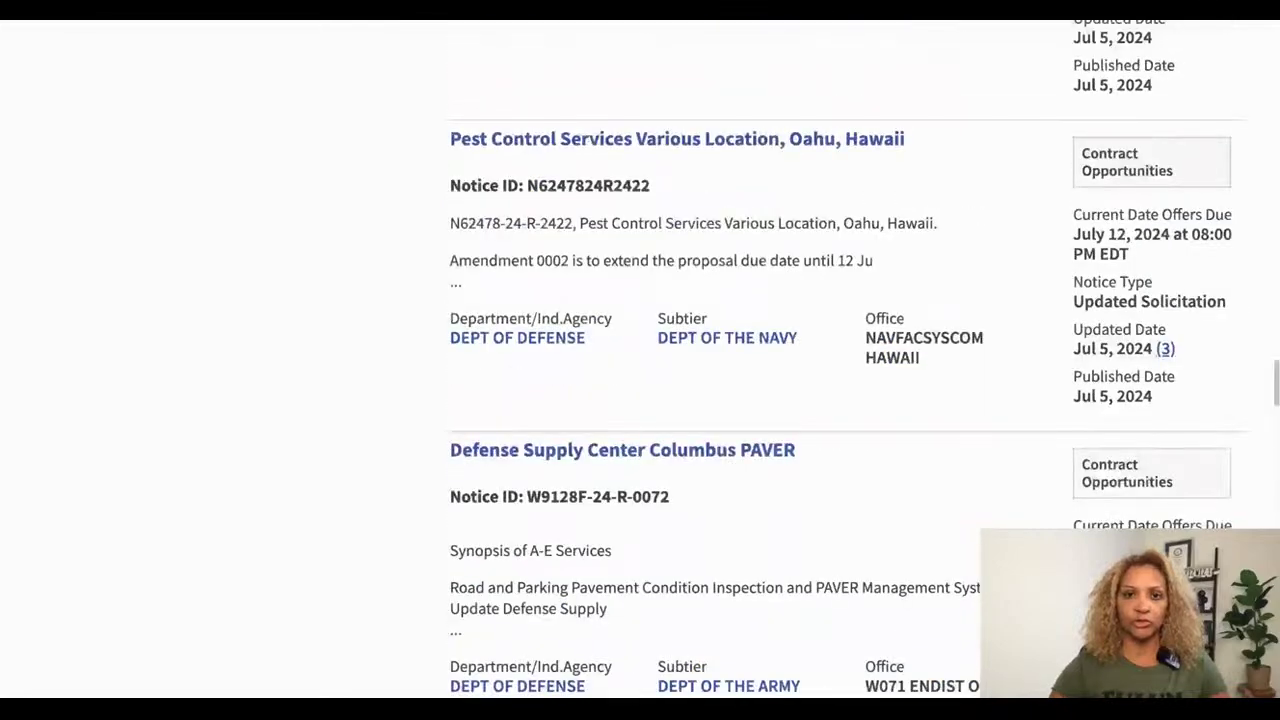
scroll(760, 524, "down", 10)
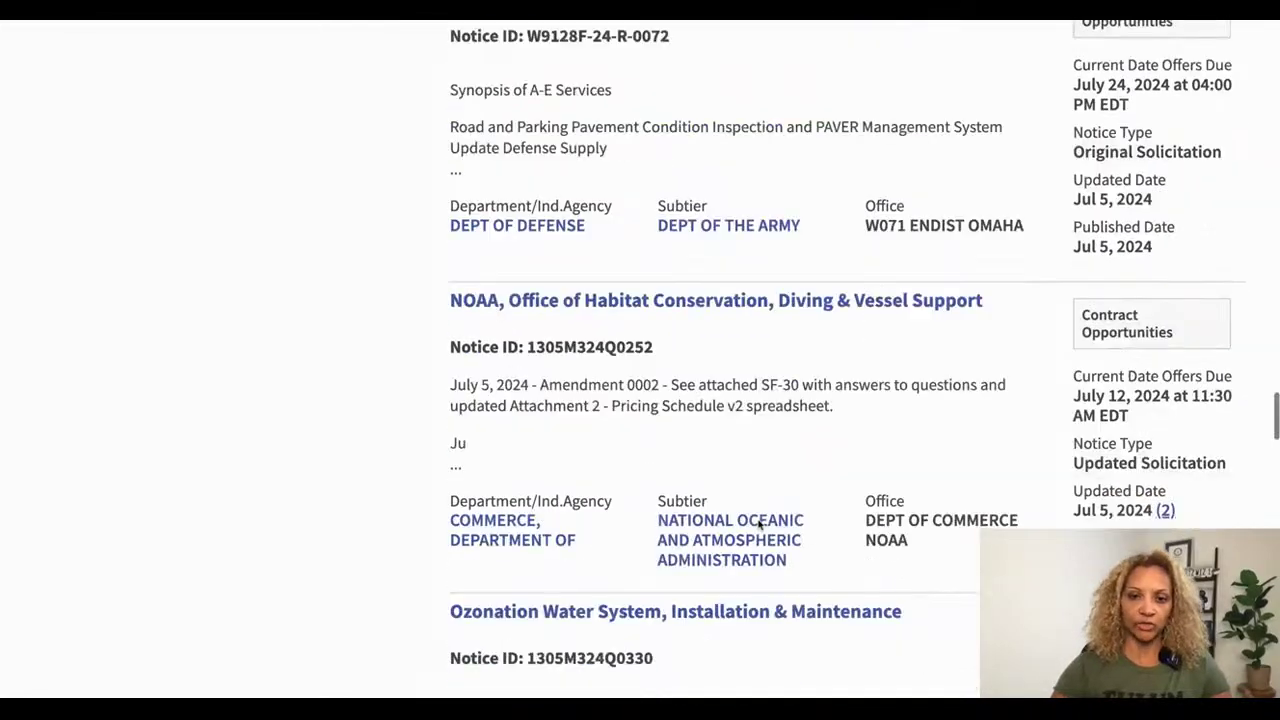
scroll(760, 524, "up", 7)
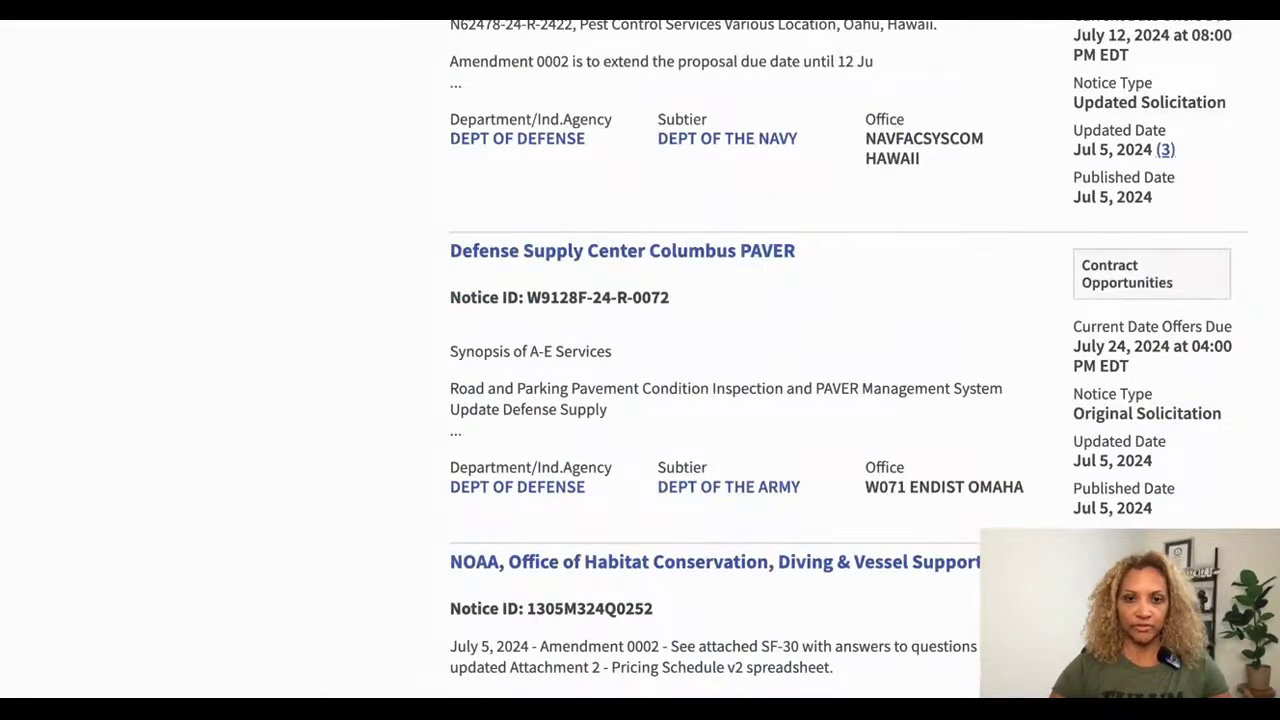
scroll(760, 360, "down", 6)
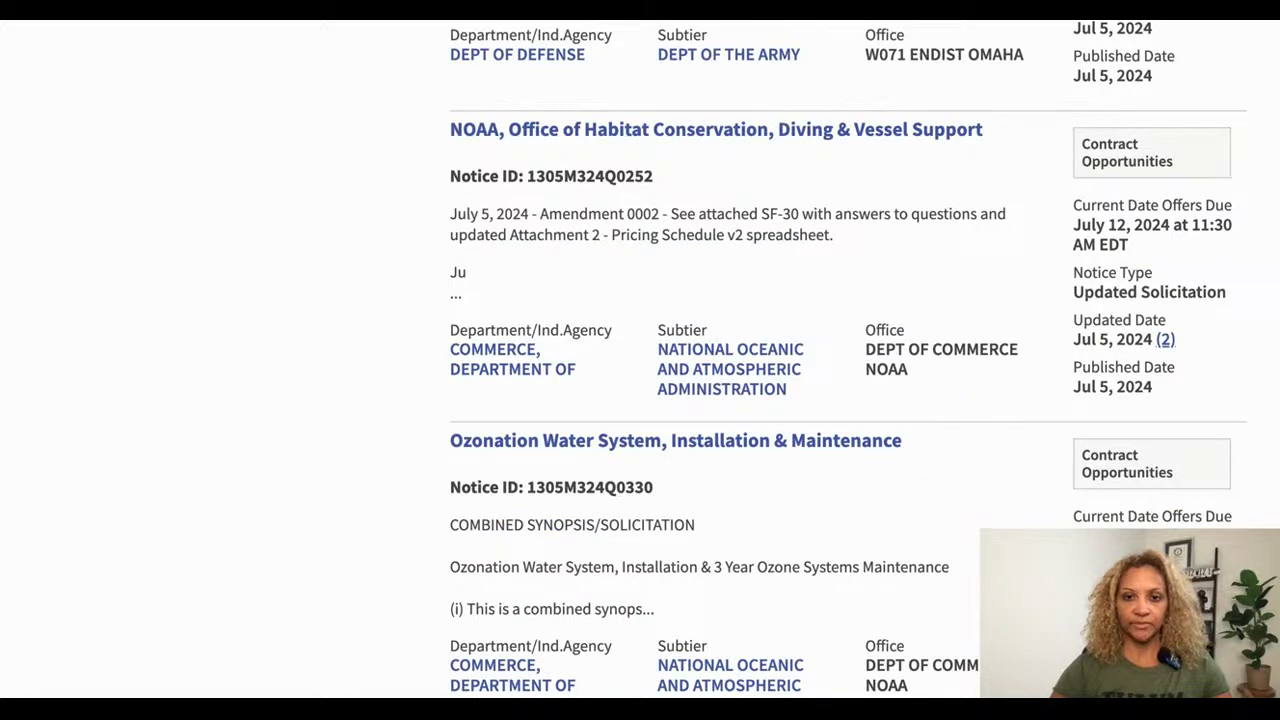
scroll(730, 525, "down", 6)
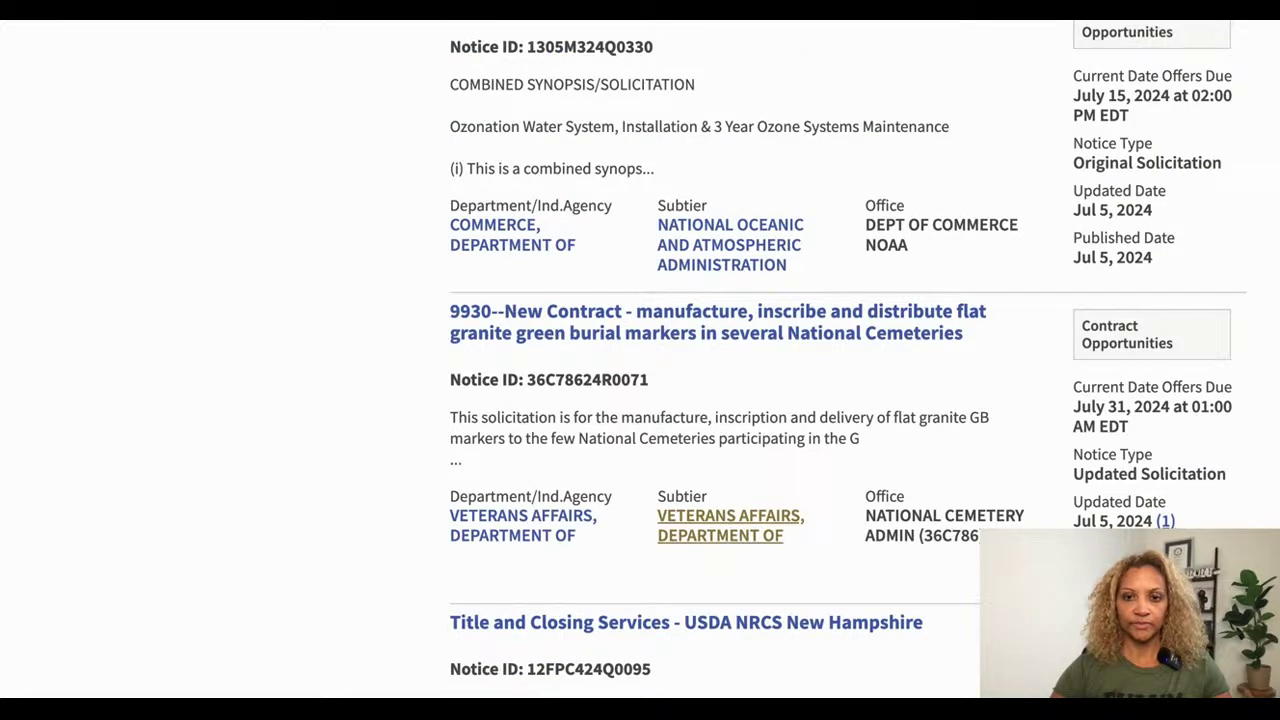
scroll(730, 525, "down", 6)
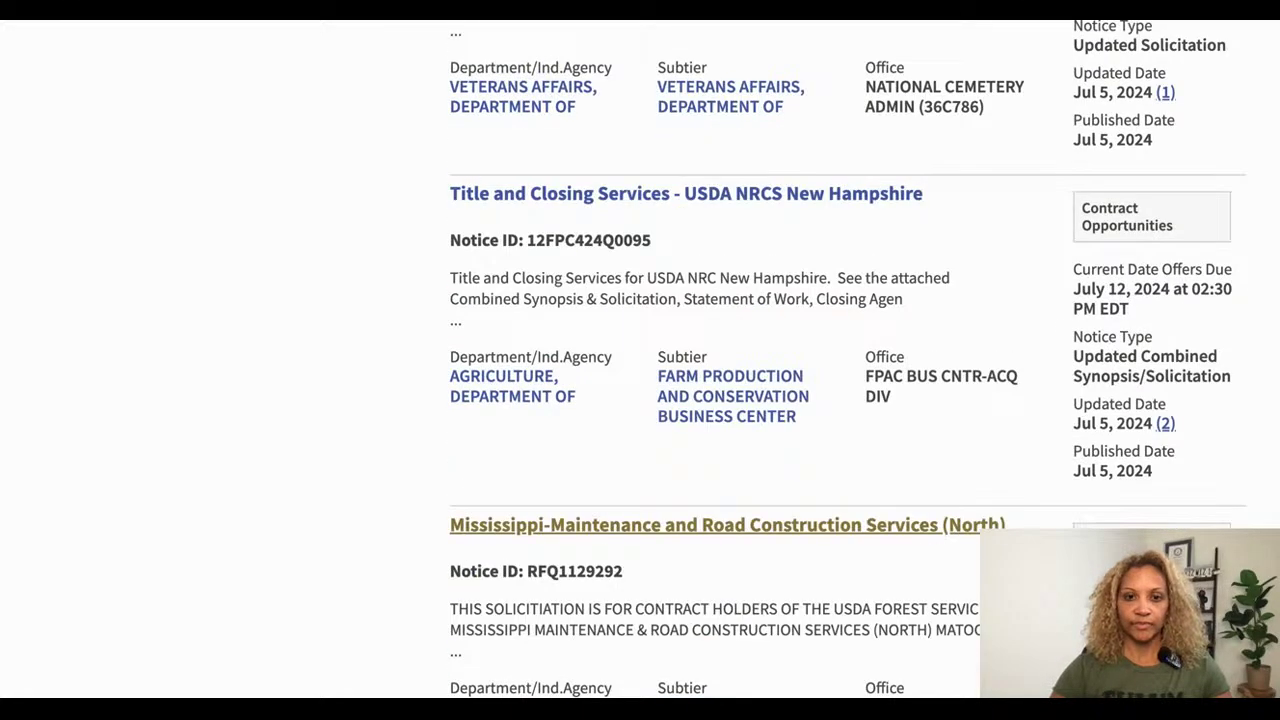
scroll(730, 525, "down", 6)
scroll(730, 525, "down", 6)
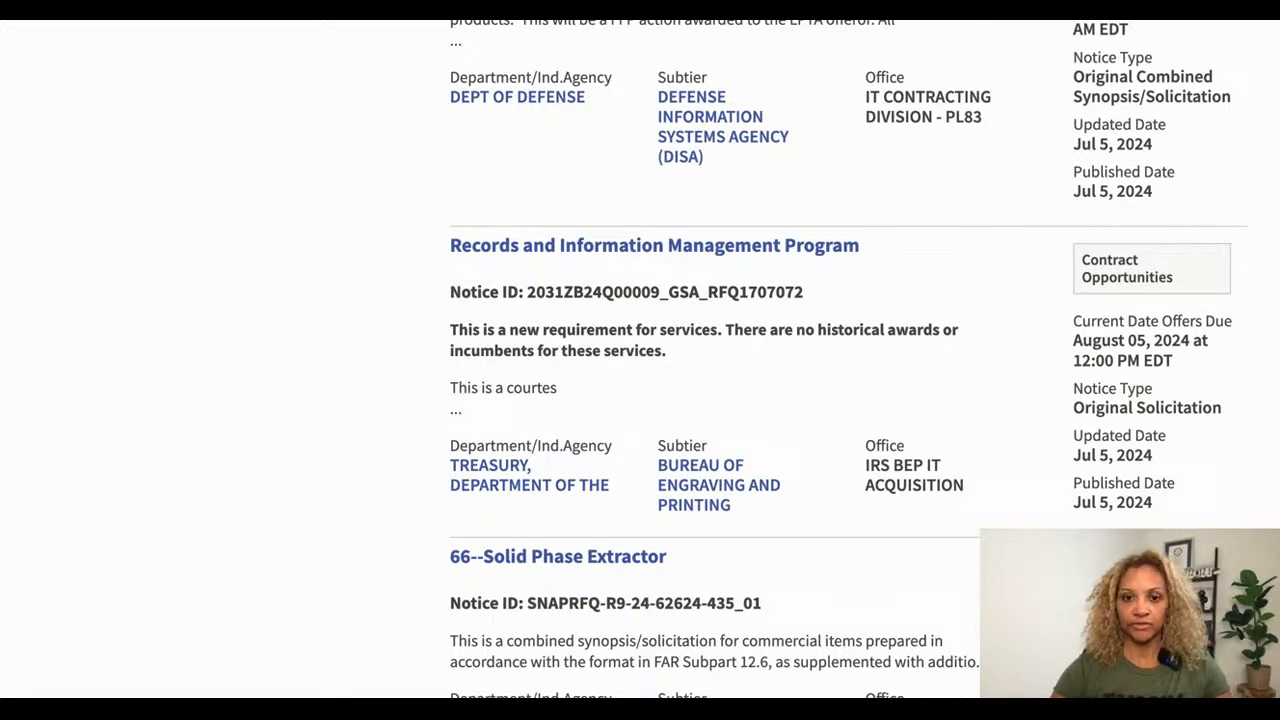
scroll(730, 525, "down", 4)
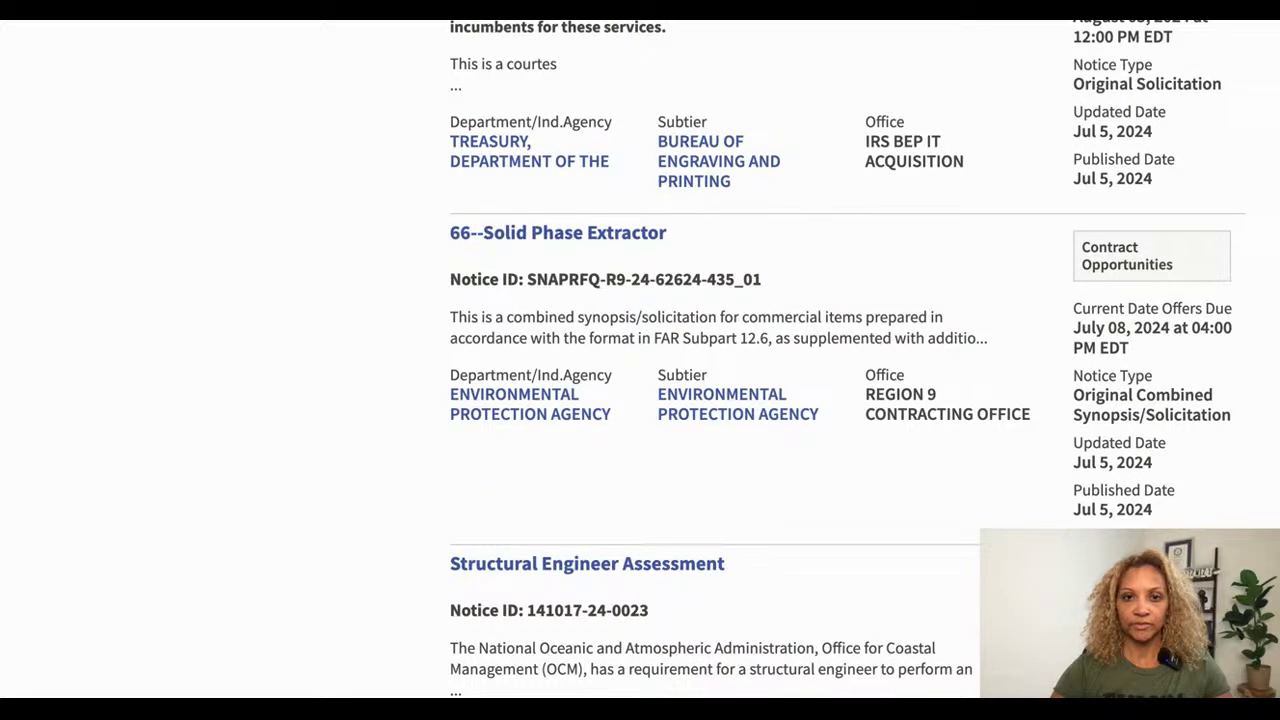
scroll(849, 359, "down", 4)
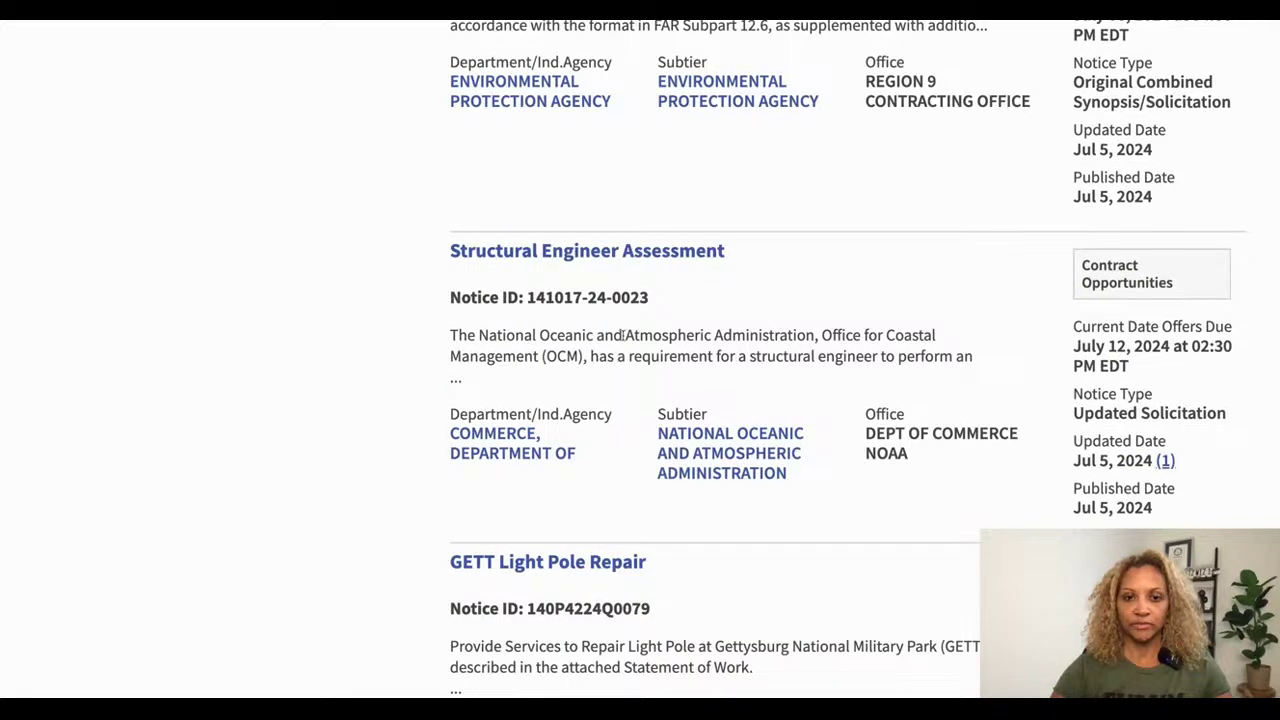
scroll(717, 517, "down", 2)
Step: Go to the second page of results and look through its listings and the applied date, notice type, set-aside and status filters
left_click(664, 261)
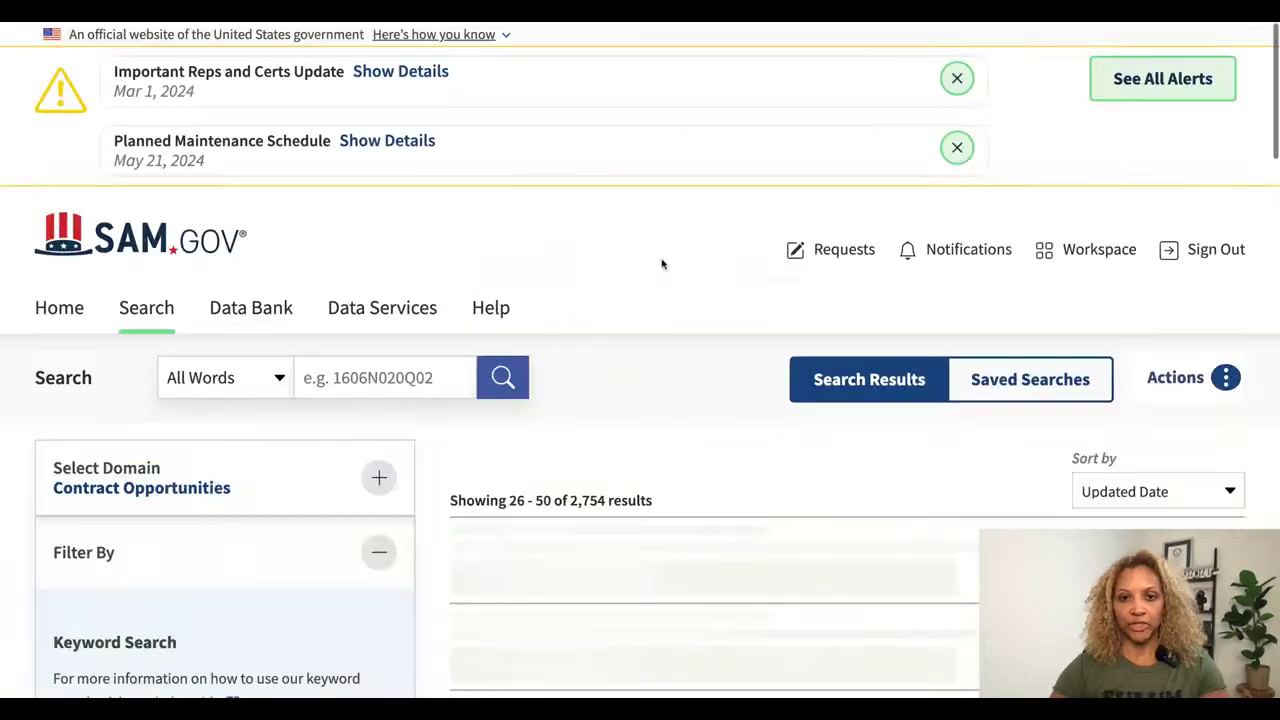
scroll(662, 521, "down", 2)
scroll(662, 519, "down", 3)
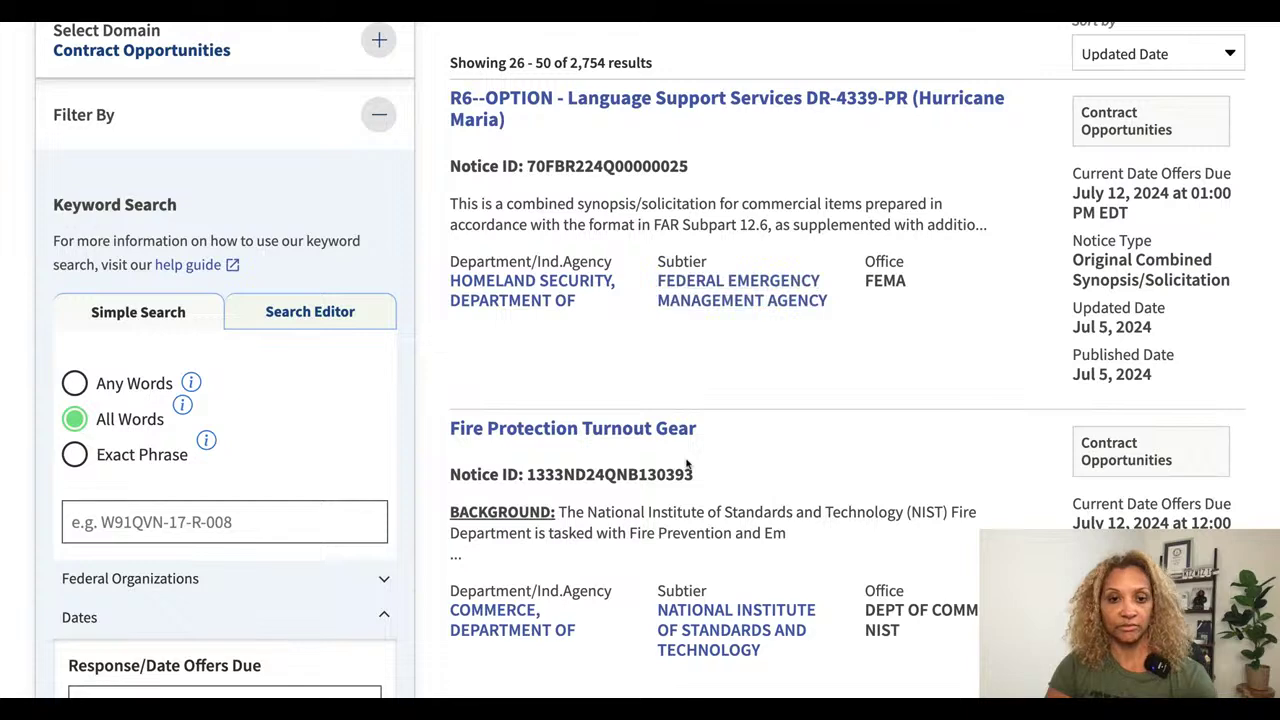
scroll(689, 464, "down", 4)
scroll(686, 463, "down", 1)
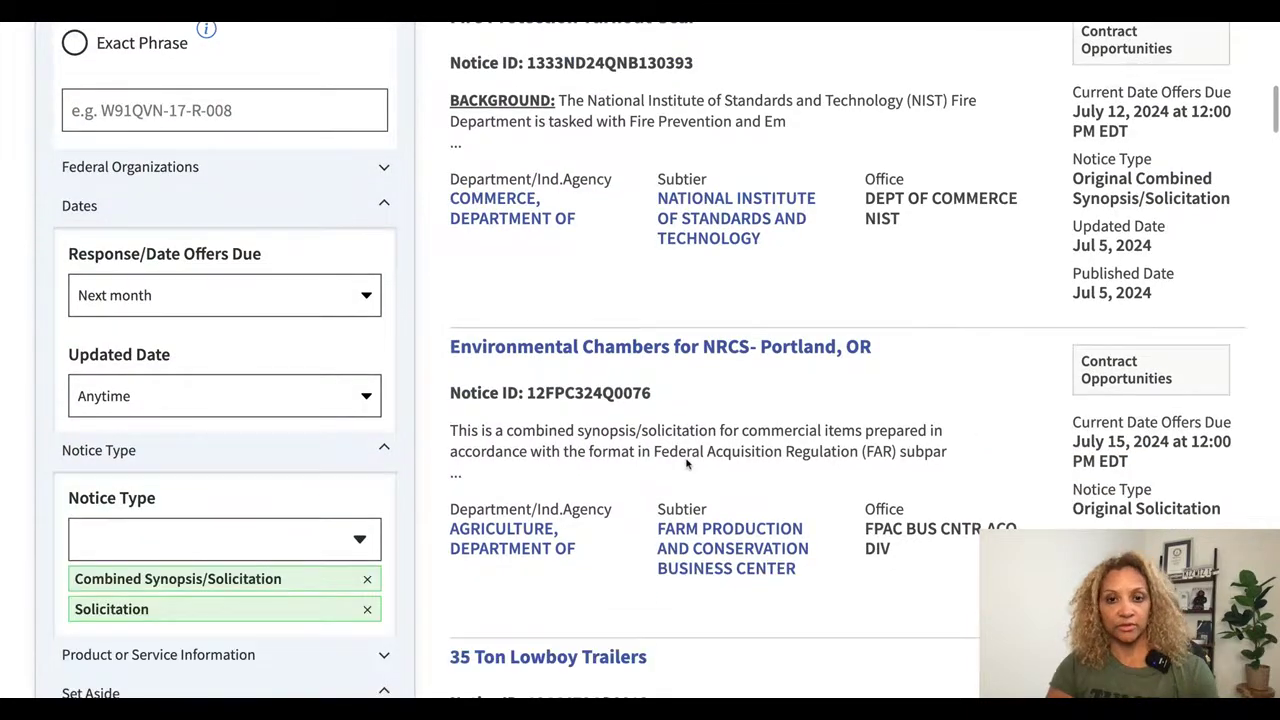
scroll(686, 463, "down", 4)
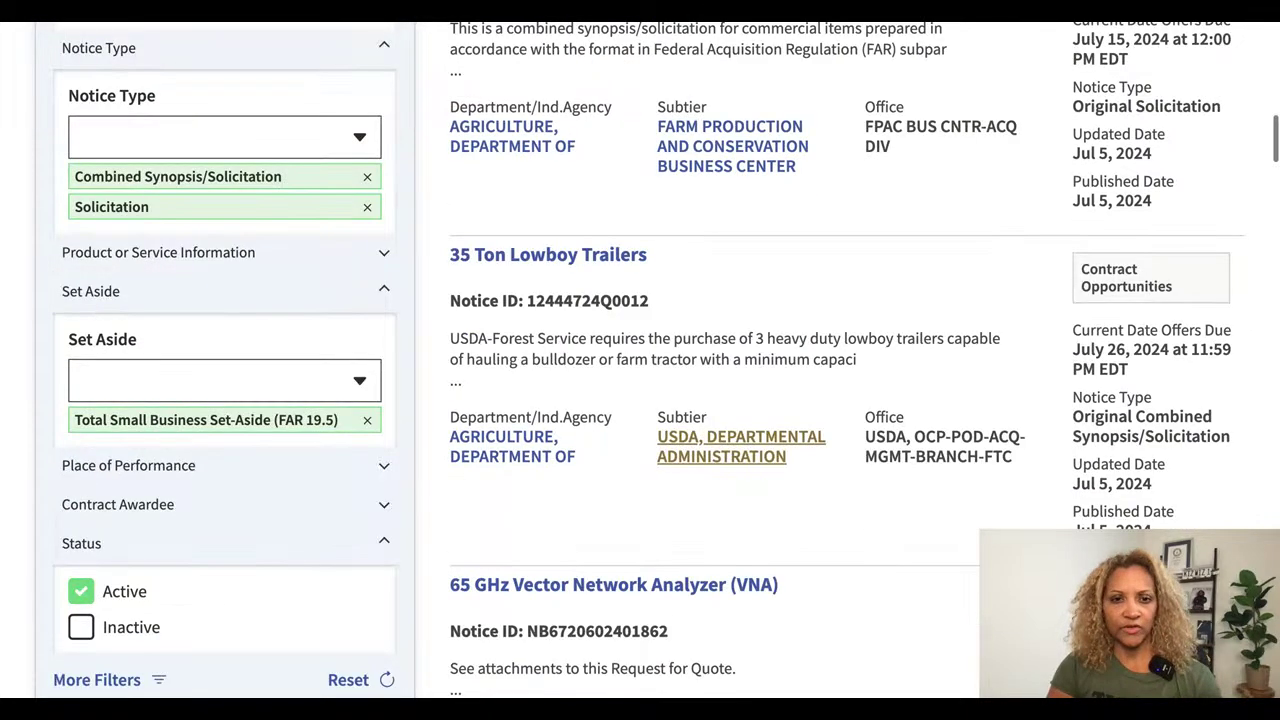
scroll(740, 446, "down", 3)
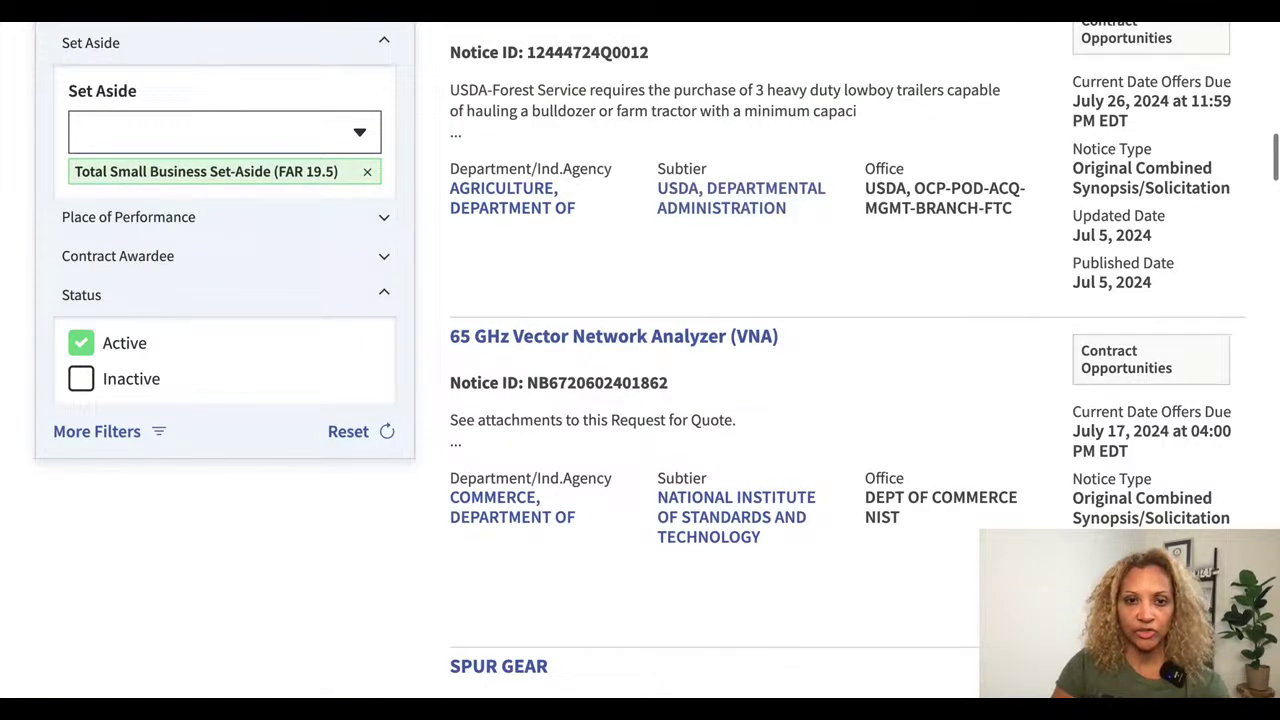
Step: Open the opportunity "S--Non-Personal Services to Provide Mold Remediation" from the second page of filtered results
scroll(740, 400, "down", 10)
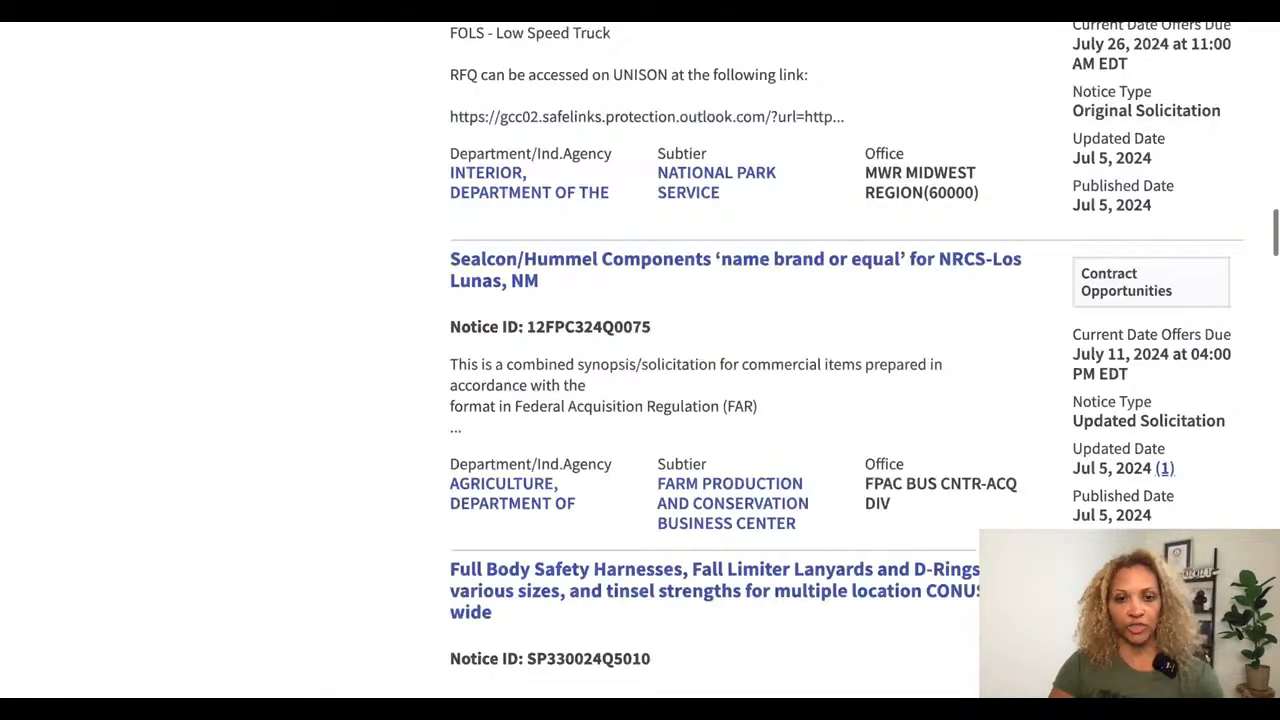
scroll(740, 400, "down", 6)
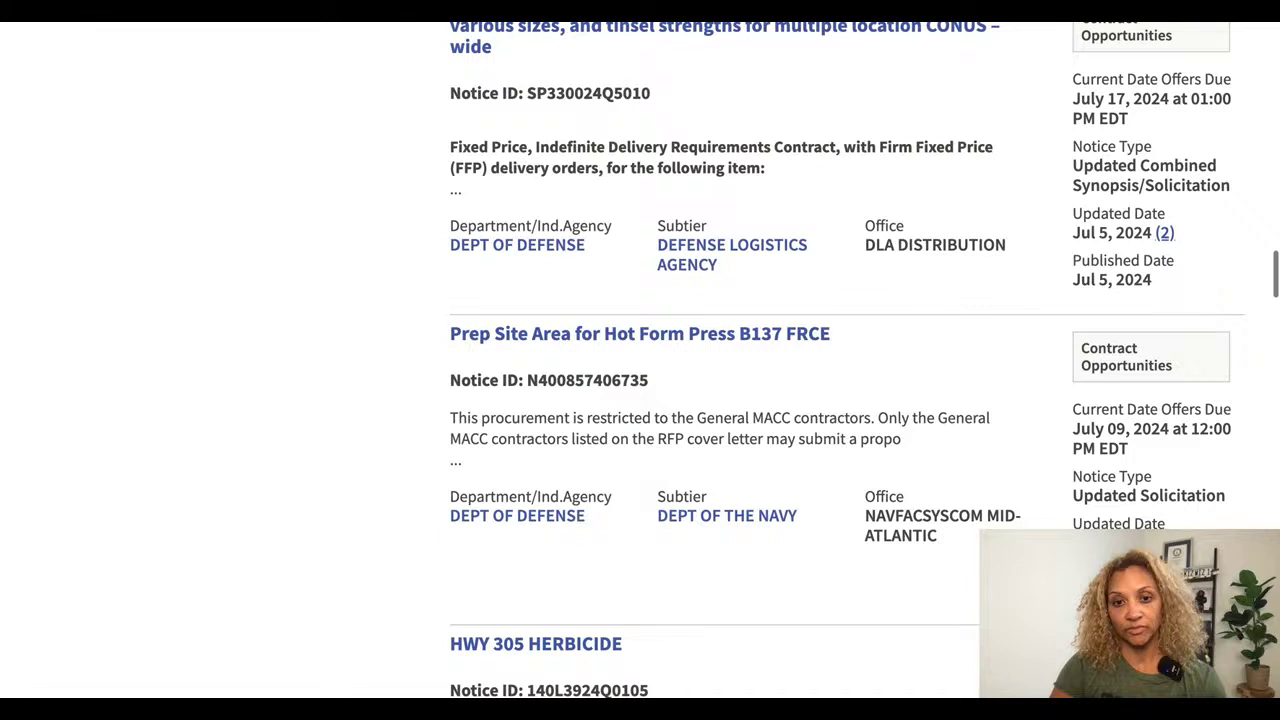
scroll(628, 50, "down", 6)
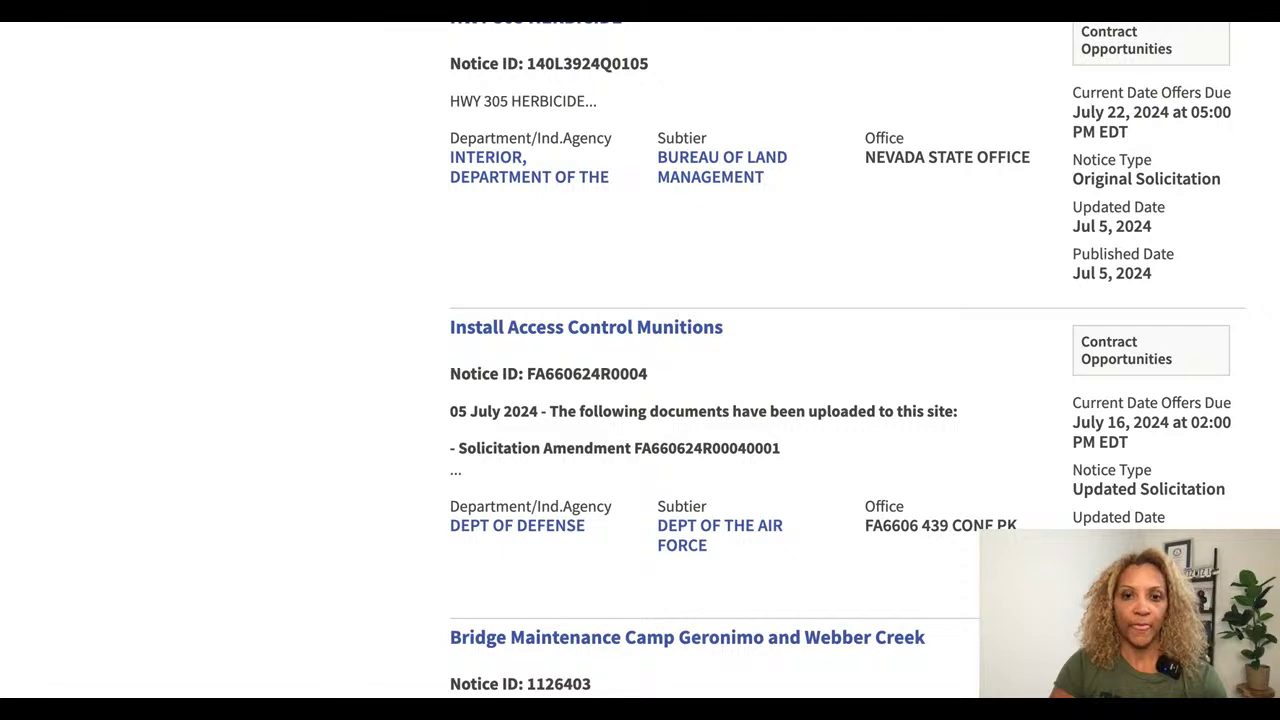
scroll(650, 388, "down", 5)
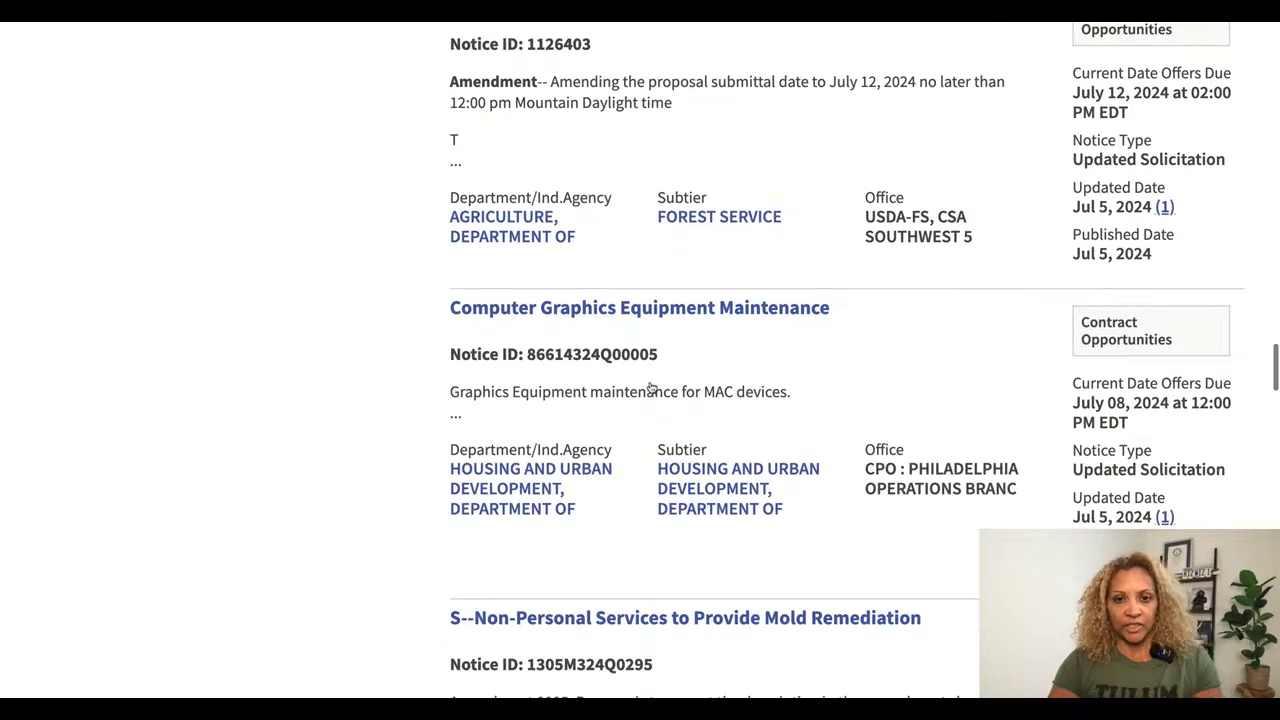
scroll(650, 388, "down", 4)
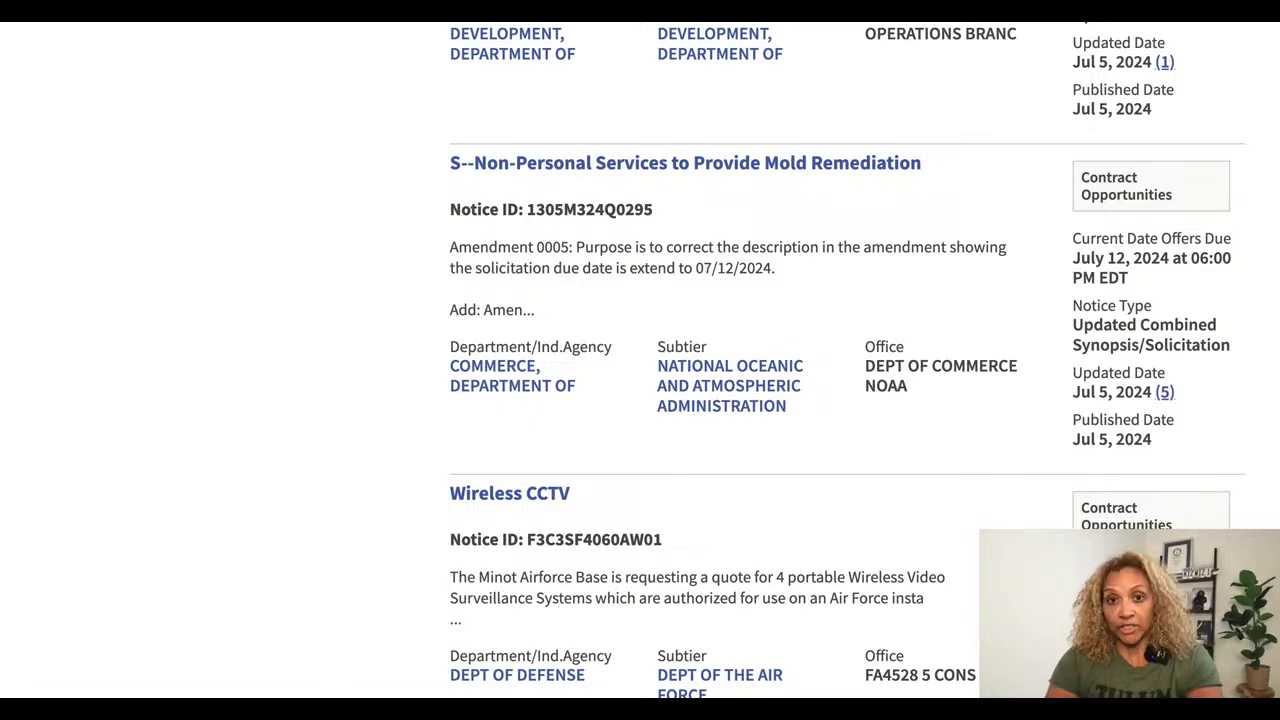
left_click(614, 165)
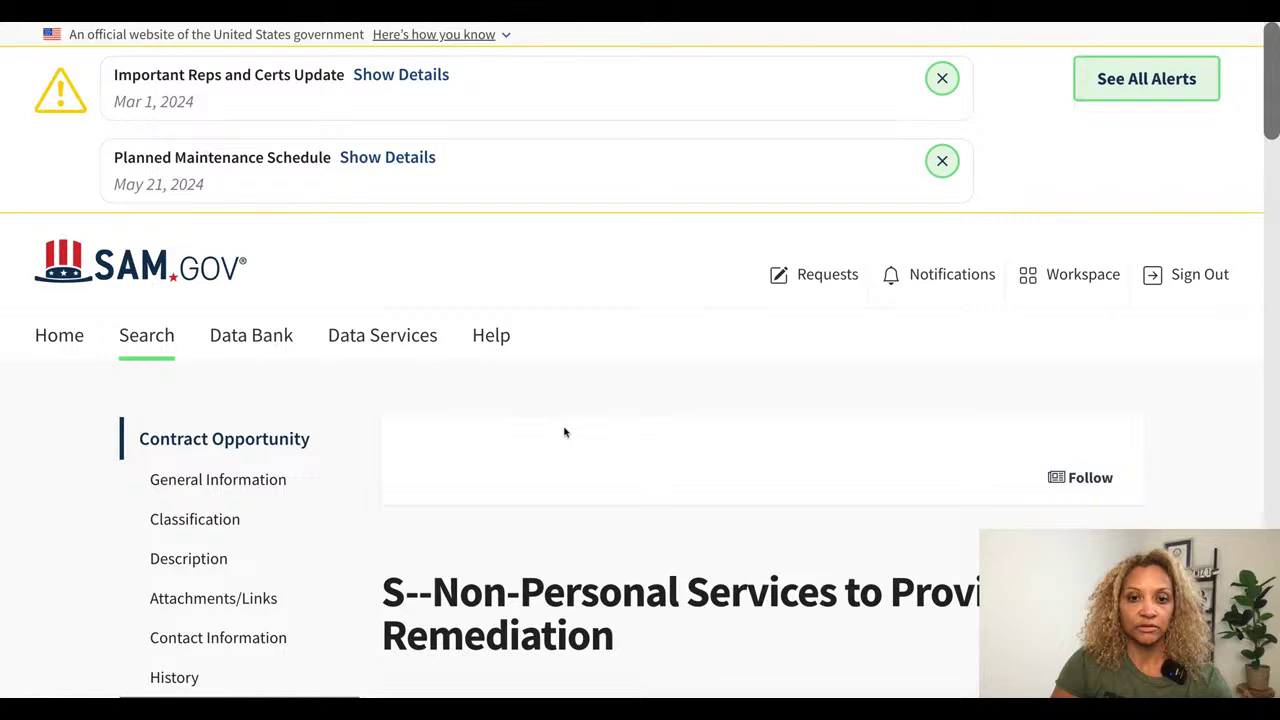
Step: Review the mold remediation notice, covering its general information, classification, amendment description, attachments and links, contact information and history
scroll(564, 432, "down", 3)
scroll(564, 432, "down", 10)
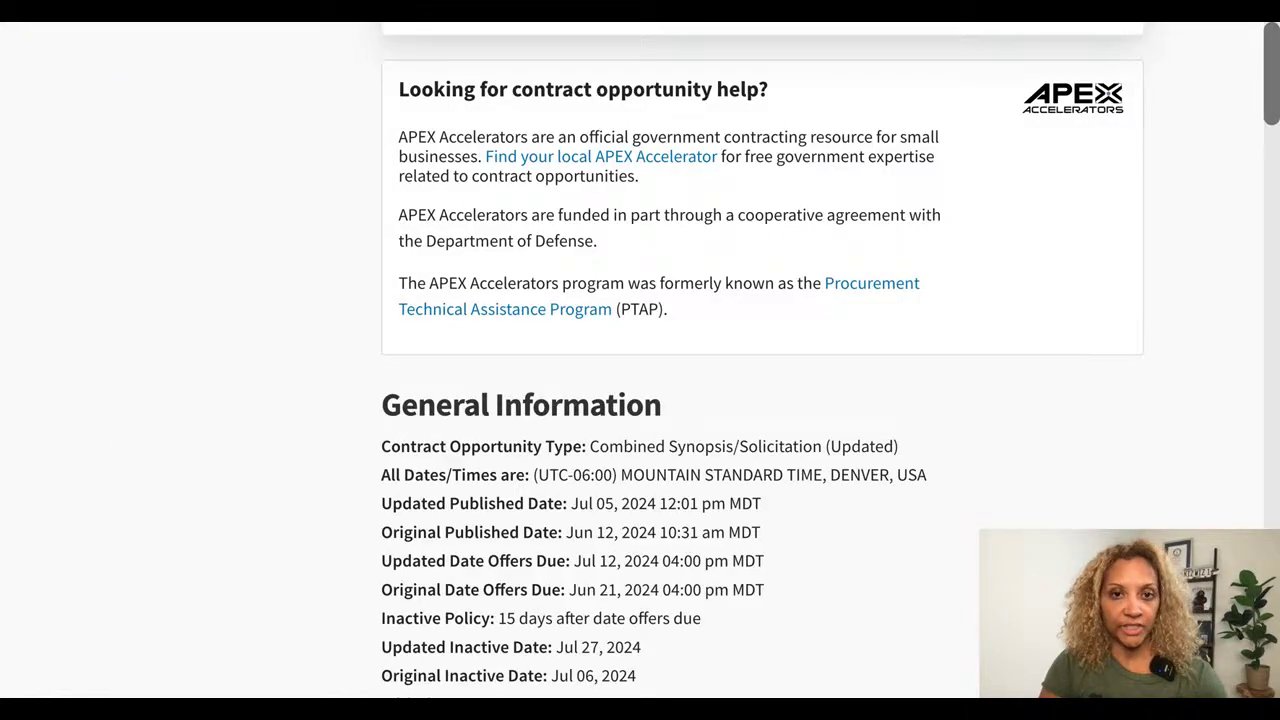
scroll(765, 362, "down", 2)
scroll(765, 362, "down", 7)
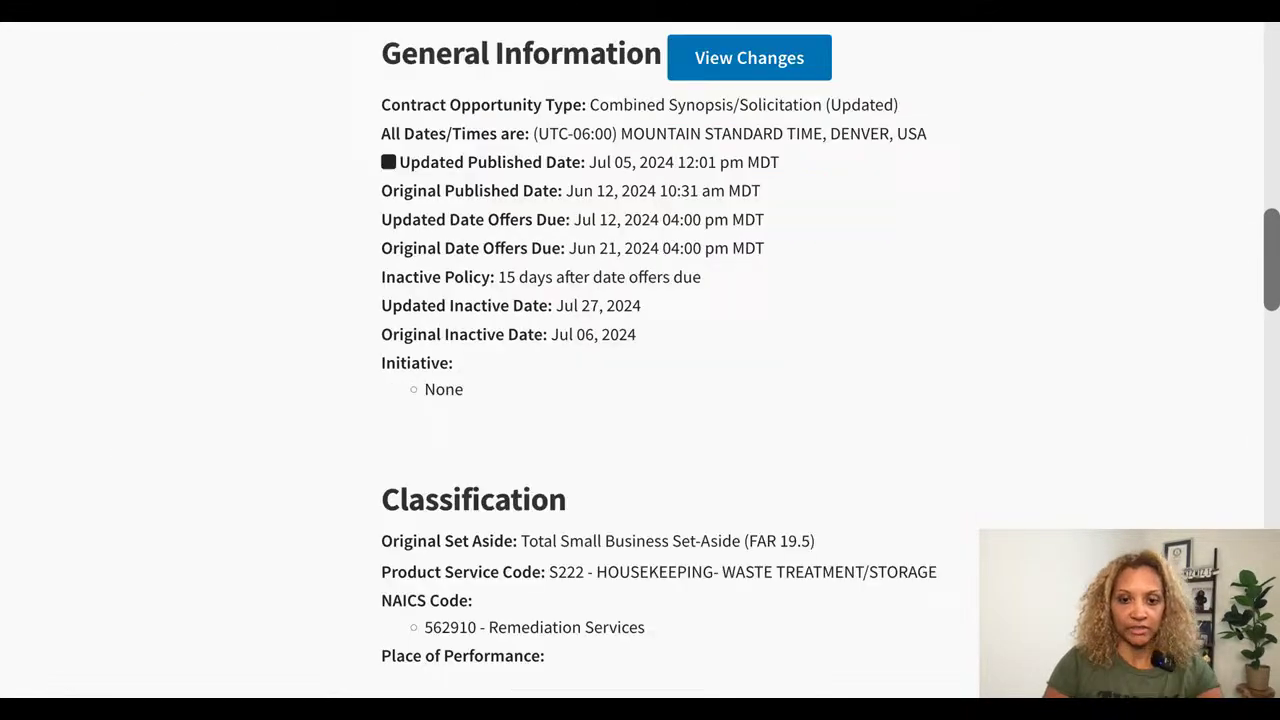
scroll(765, 362, "down", 1)
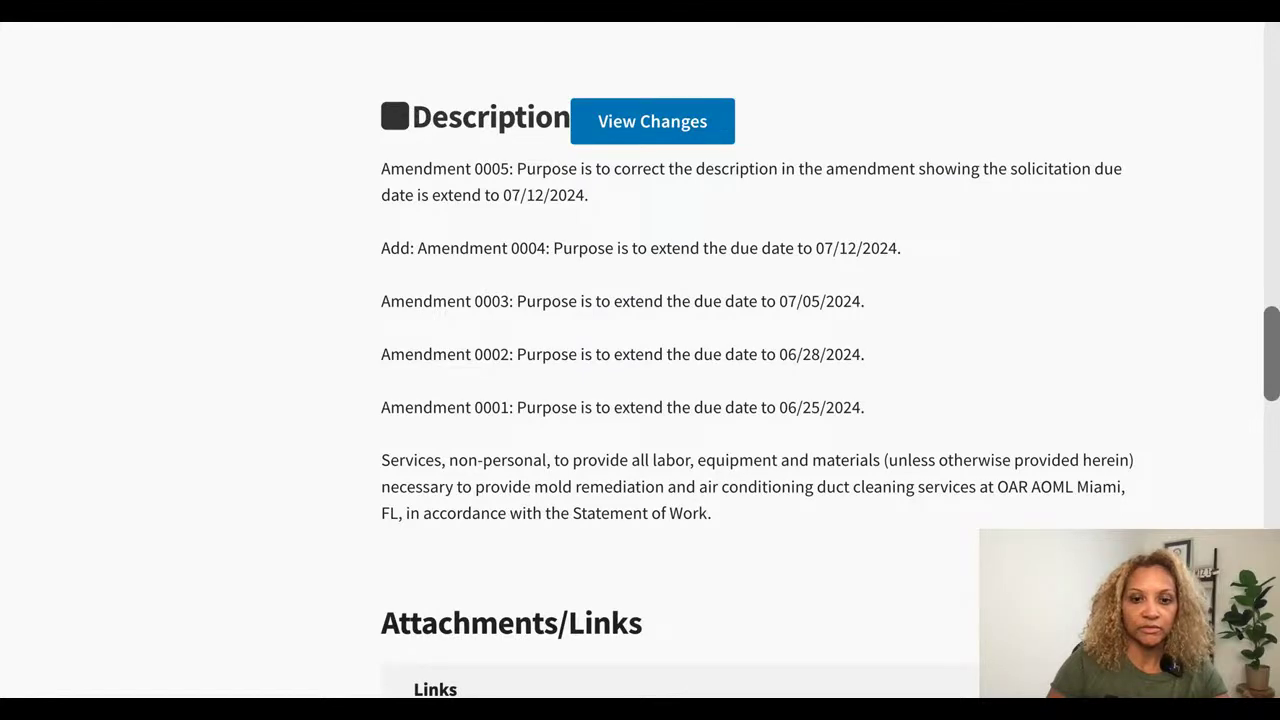
scroll(765, 362, "down", 3)
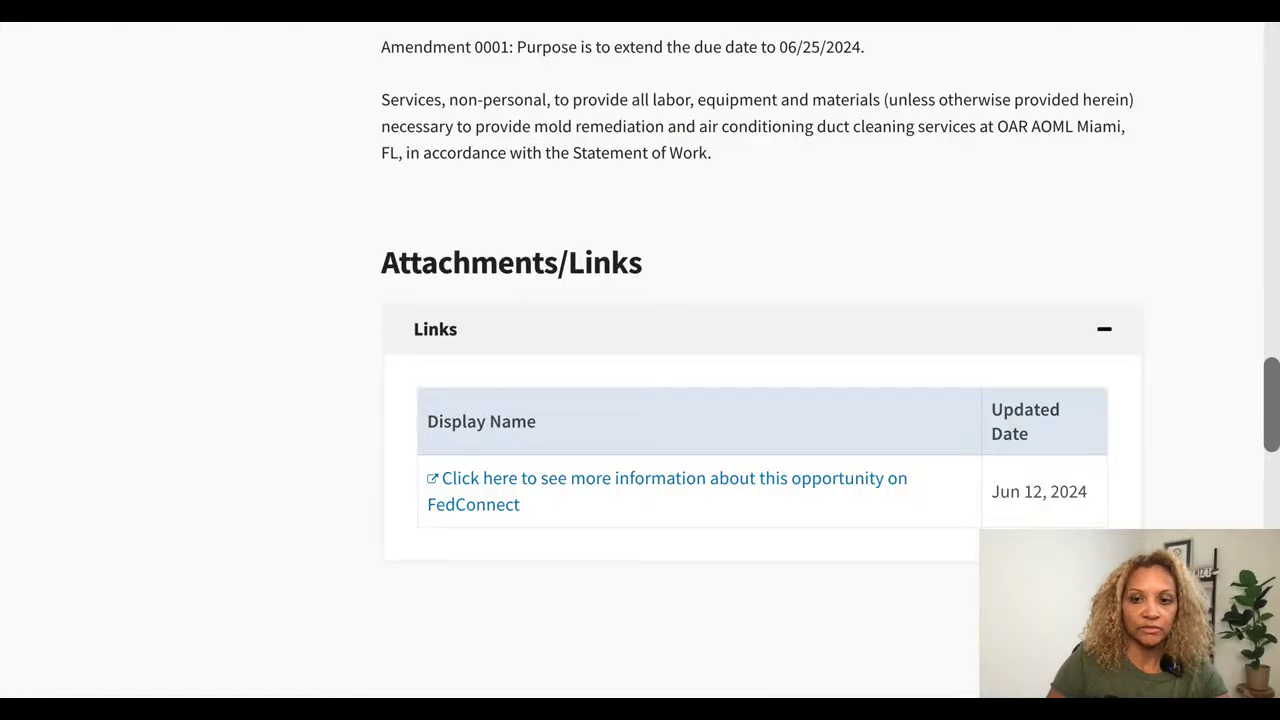
scroll(640, 360, "down", 2)
scroll(640, 360, "down", 3)
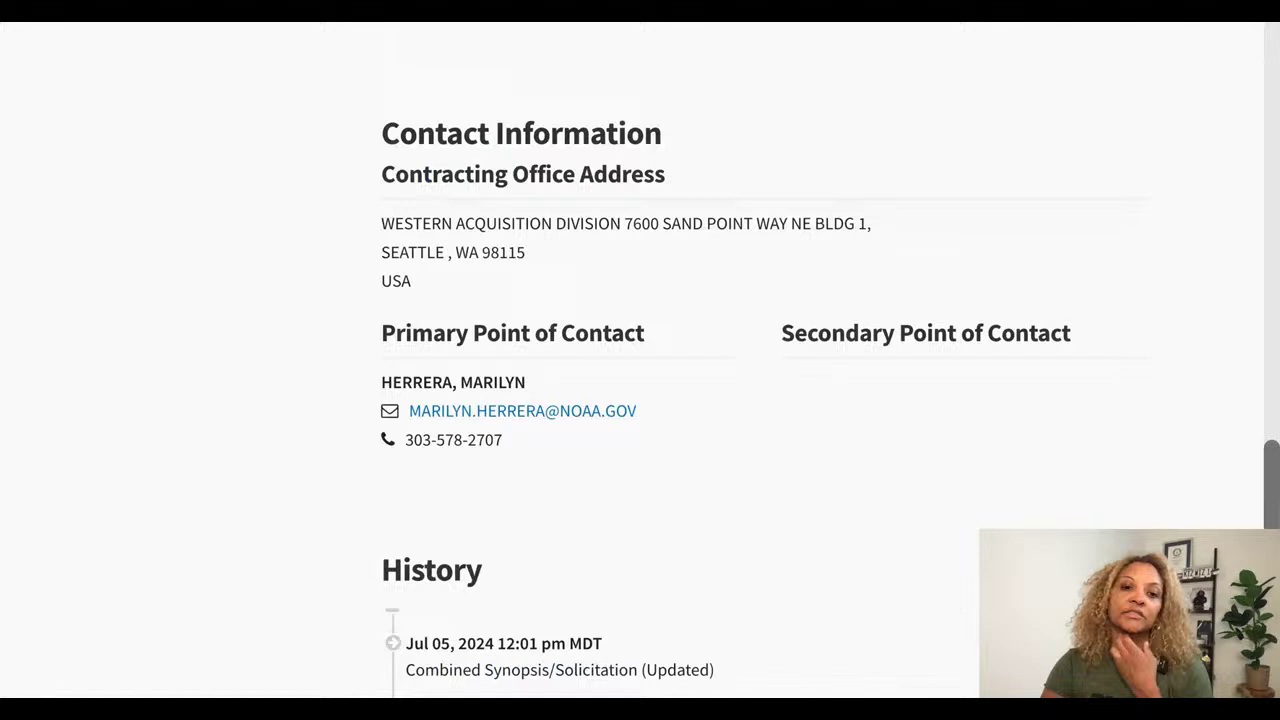
scroll(640, 360, "down", 2)
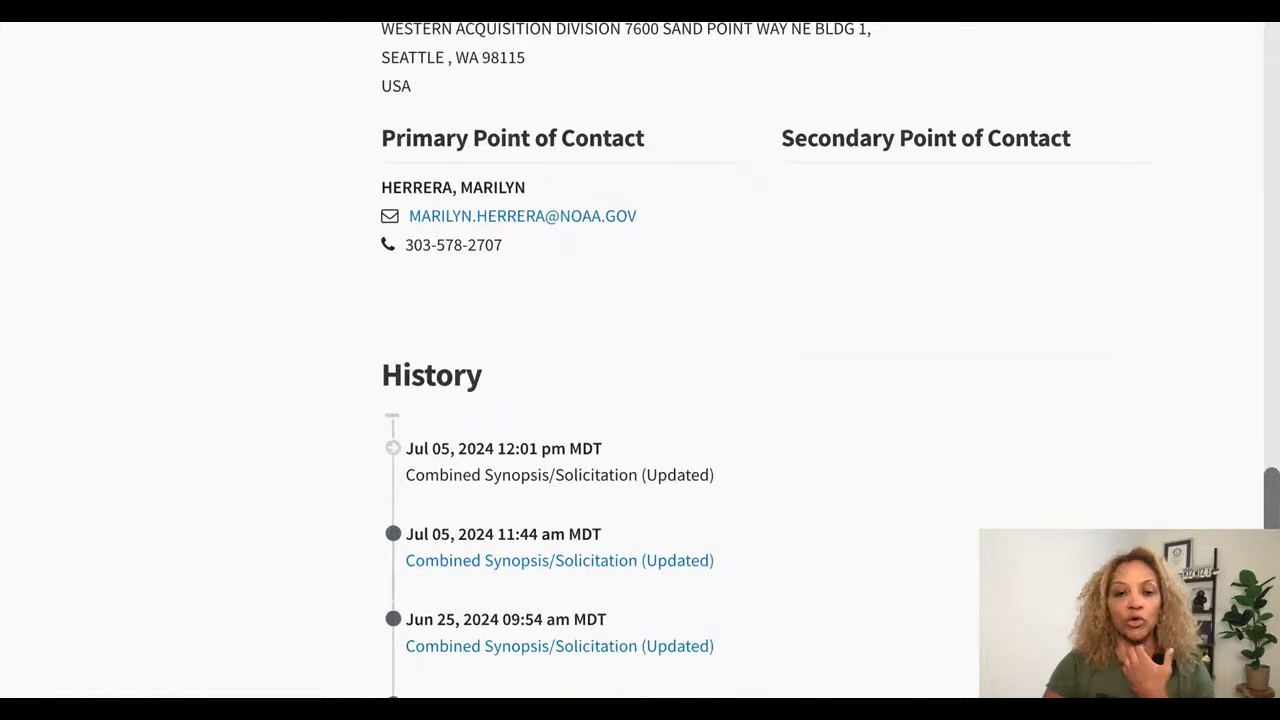
scroll(640, 360, "down", 4)
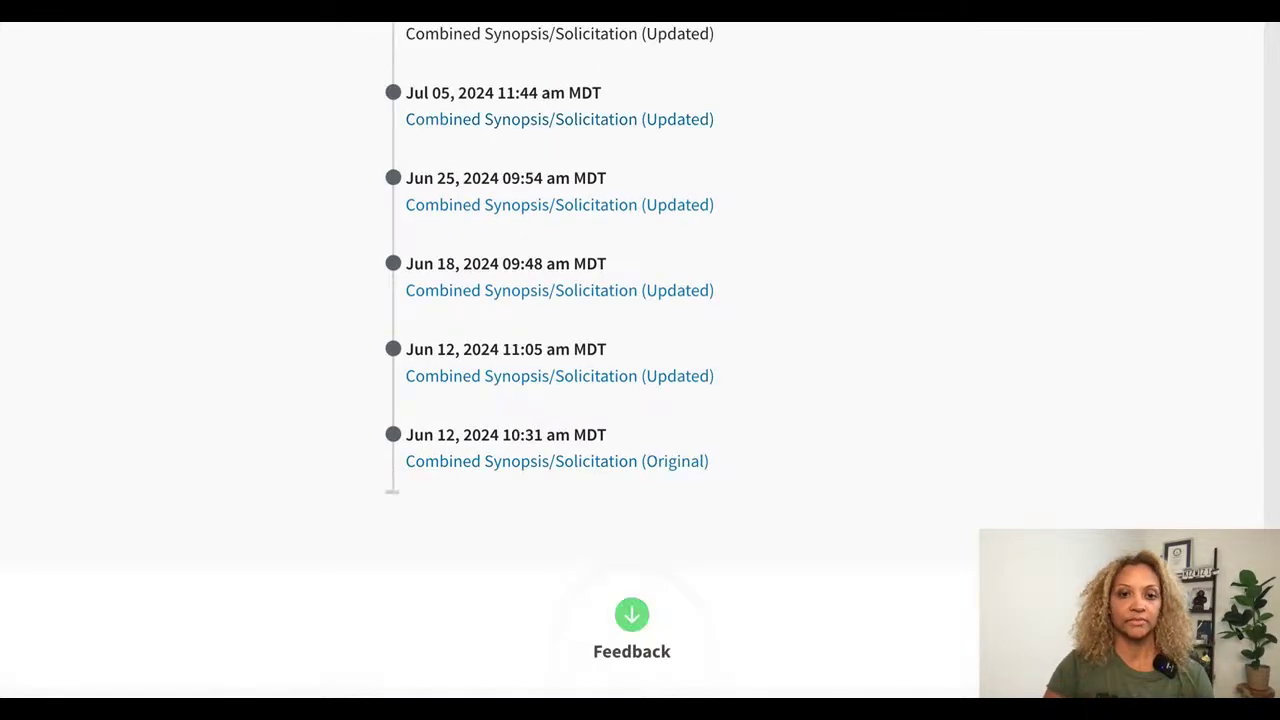
scroll(640, 360, "up", 10)
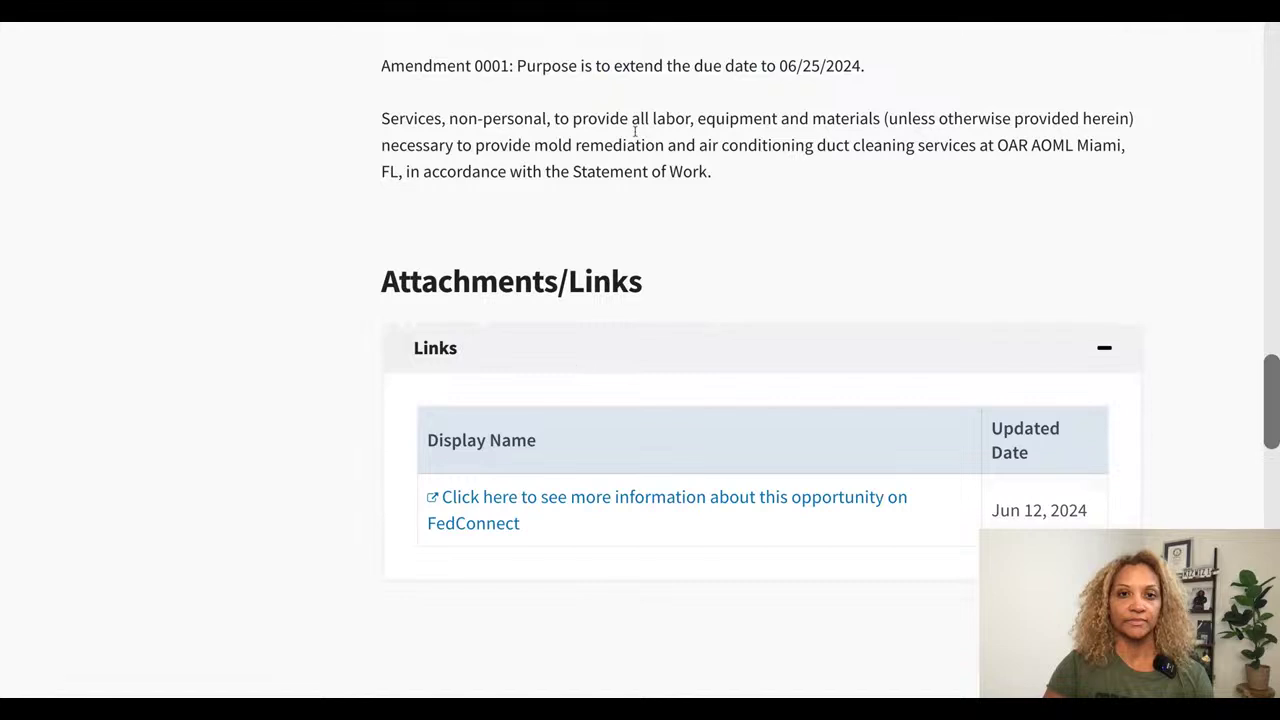